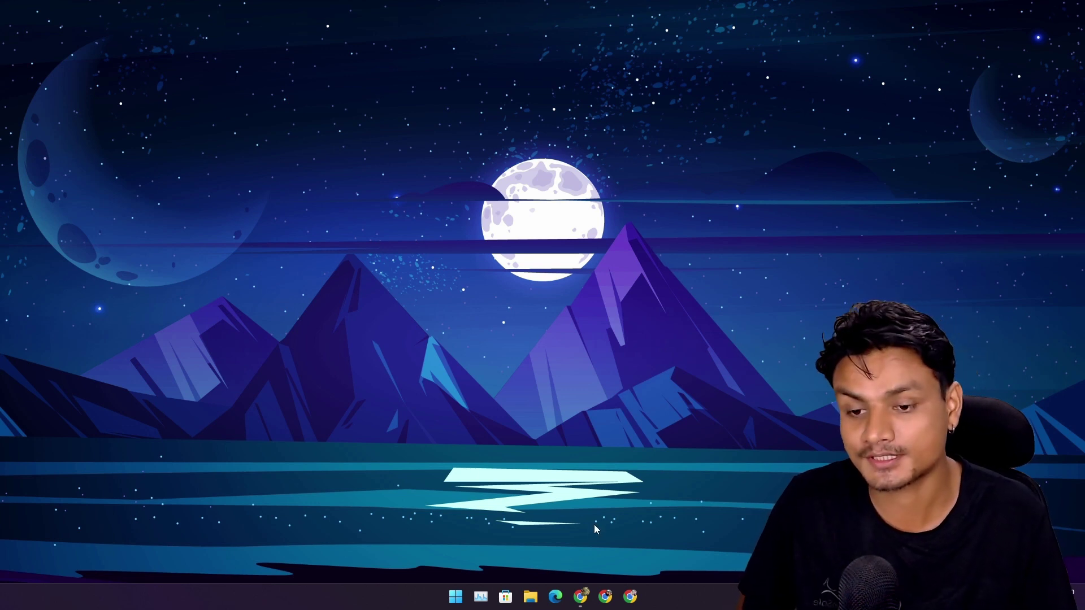
- Bring the Chrome window showing Google Bard's start page to the front
{"action": "left_click", "coordinate": [580, 596]}
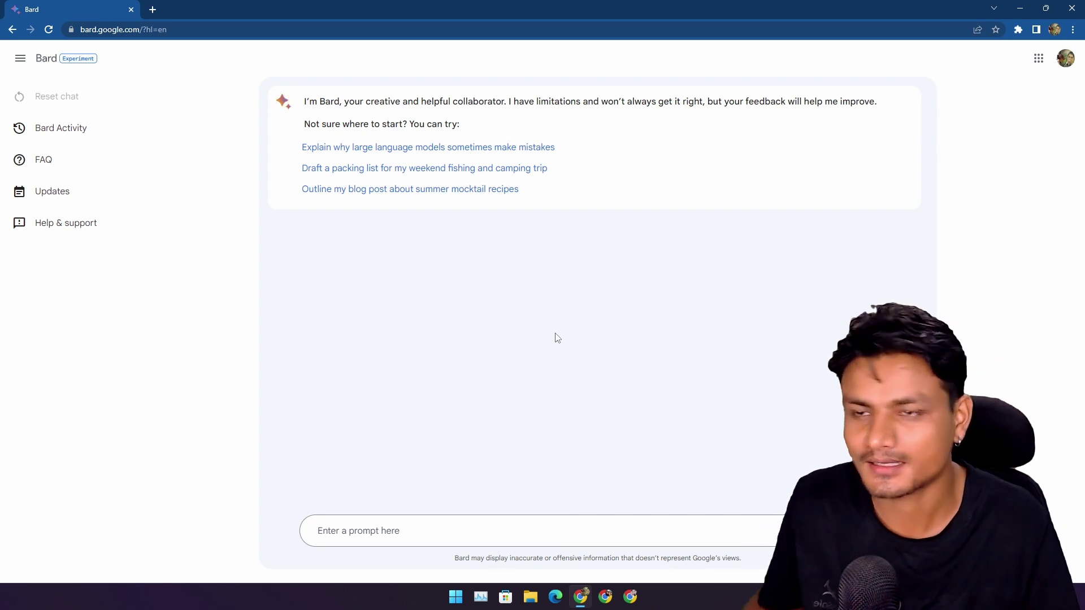
- Dictate 'Write me a sick leave mail for my company' to Bard, highlight its email, then go to ChatGPT
{"action": "left_click", "coordinate": [440, 530]}
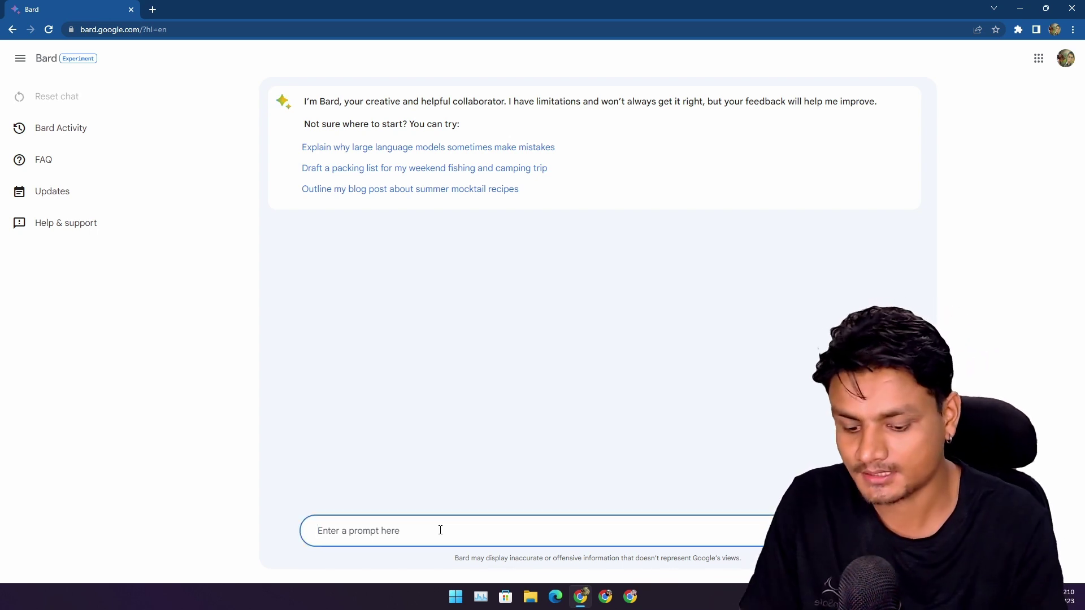
{"action": "key", "text": "super+h"}
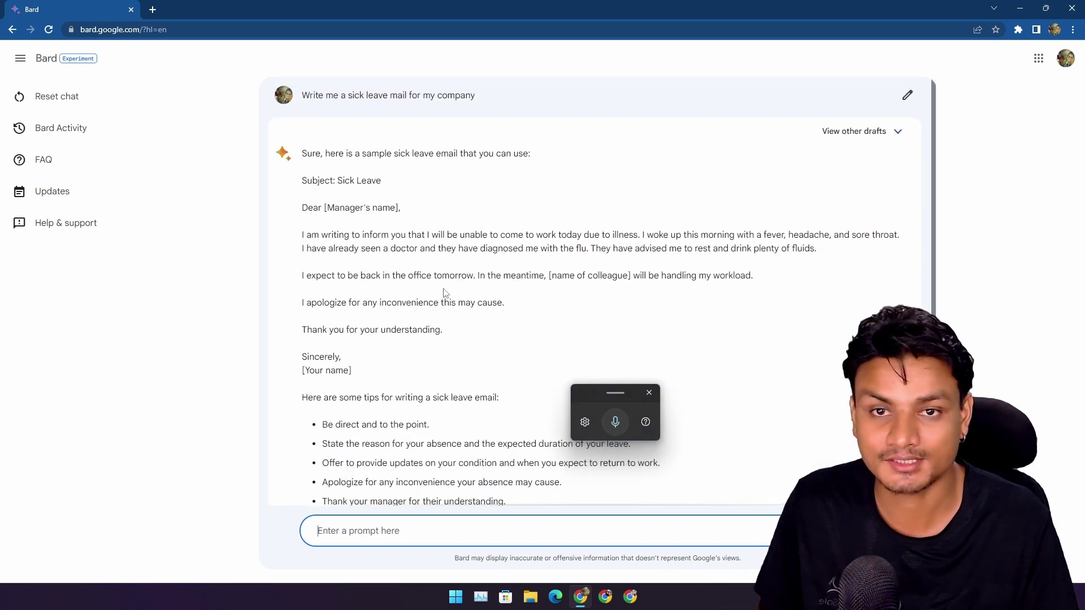
{"action": "left_click_drag", "start_coordinate": [460, 336], "coordinate": [304, 189]}
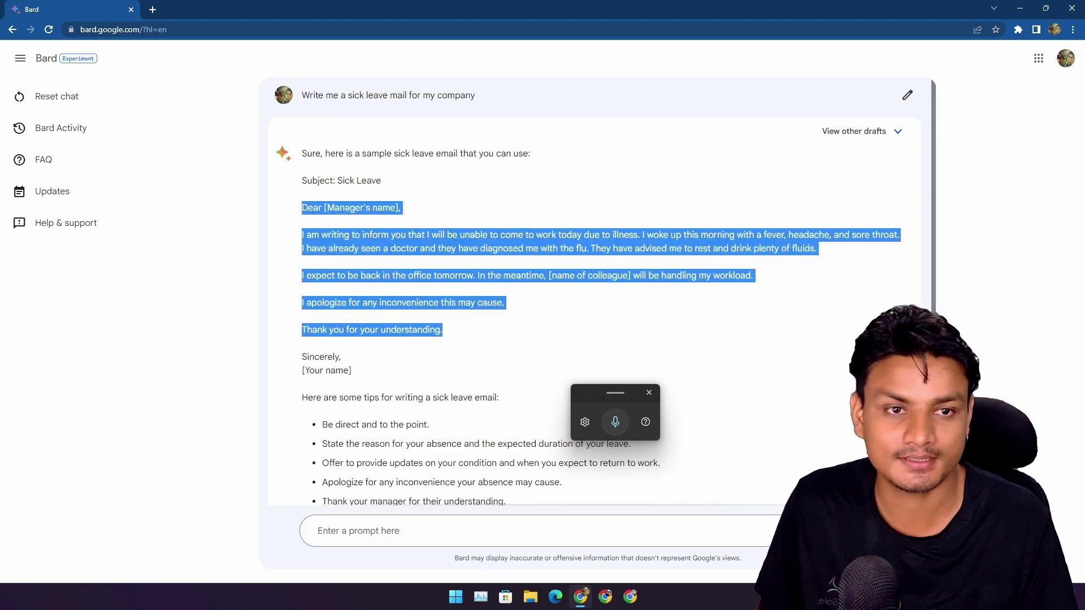
{"action": "key", "text": "alt+Tab"}
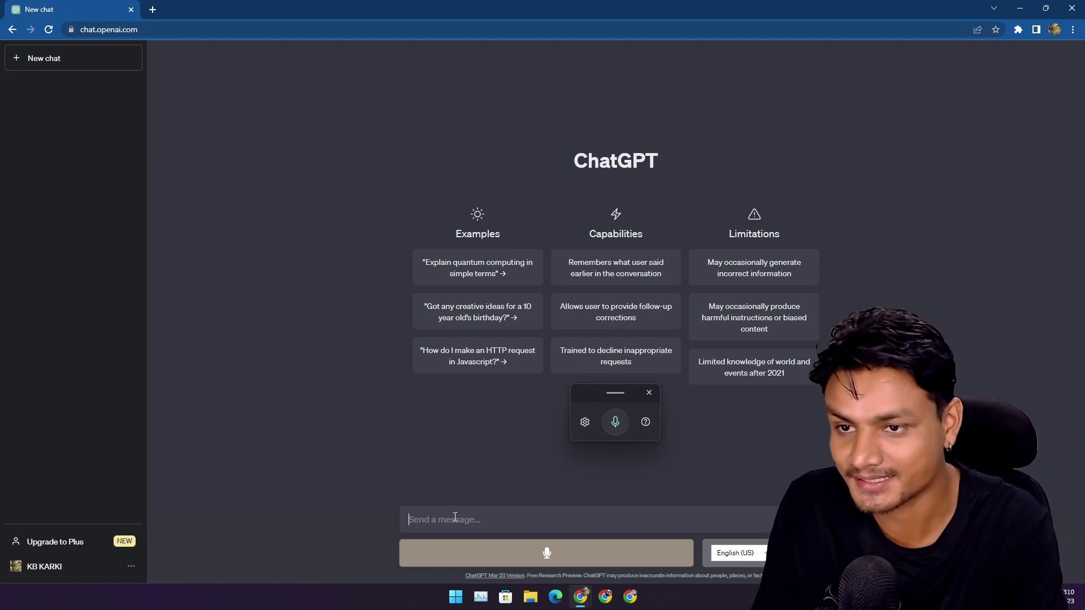
- Dictate and send 'Write me a sick leave mail' to ChatGPT, then highlight the email's opening
{"action": "key", "text": "super+h"}
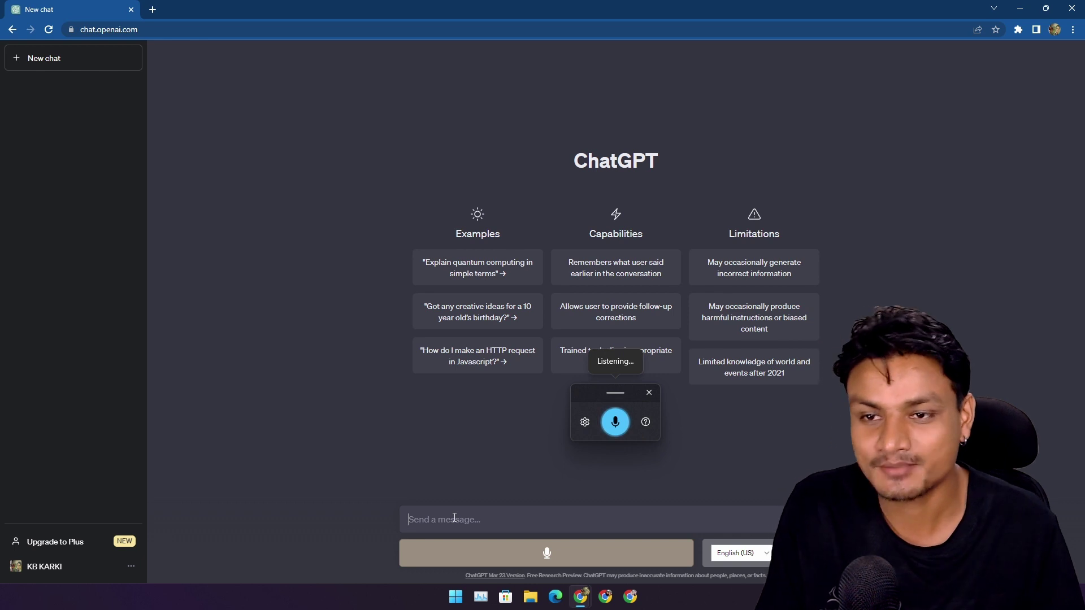
{"action": "key", "text": "Return"}
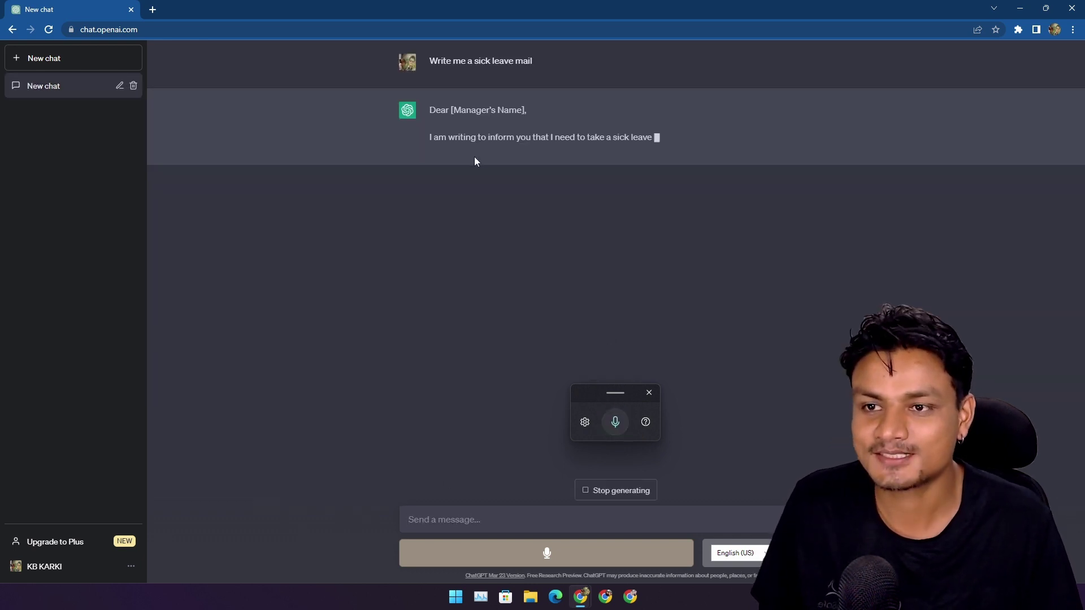
{"action": "left_click_drag", "start_coordinate": [428, 140], "coordinate": [690, 191]}
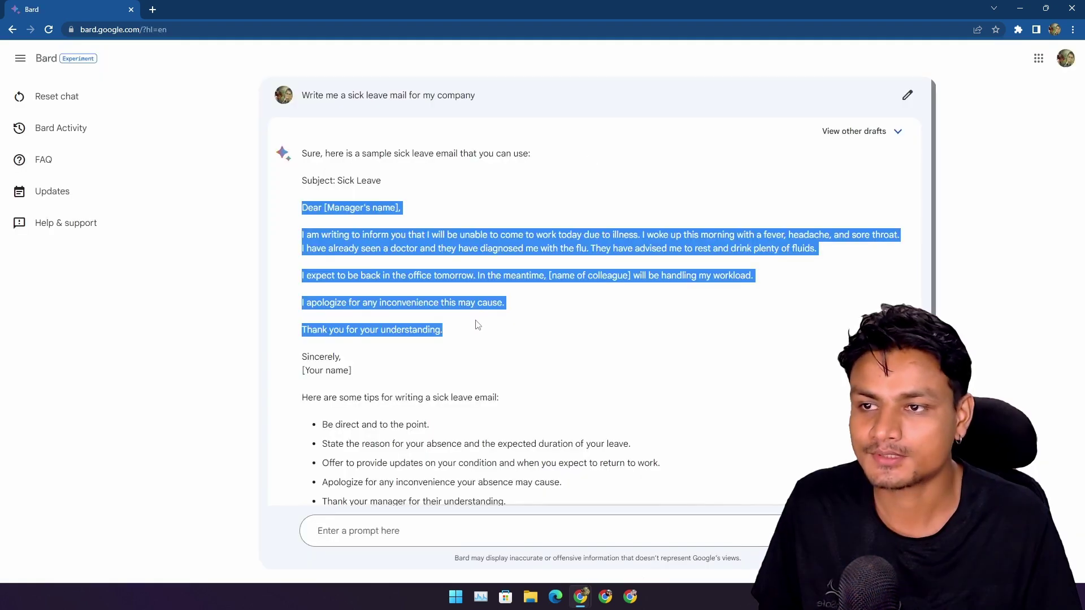
- Reset the Bard conversation, clearing the sick leave email
{"action": "left_click", "coordinate": [478, 324]}
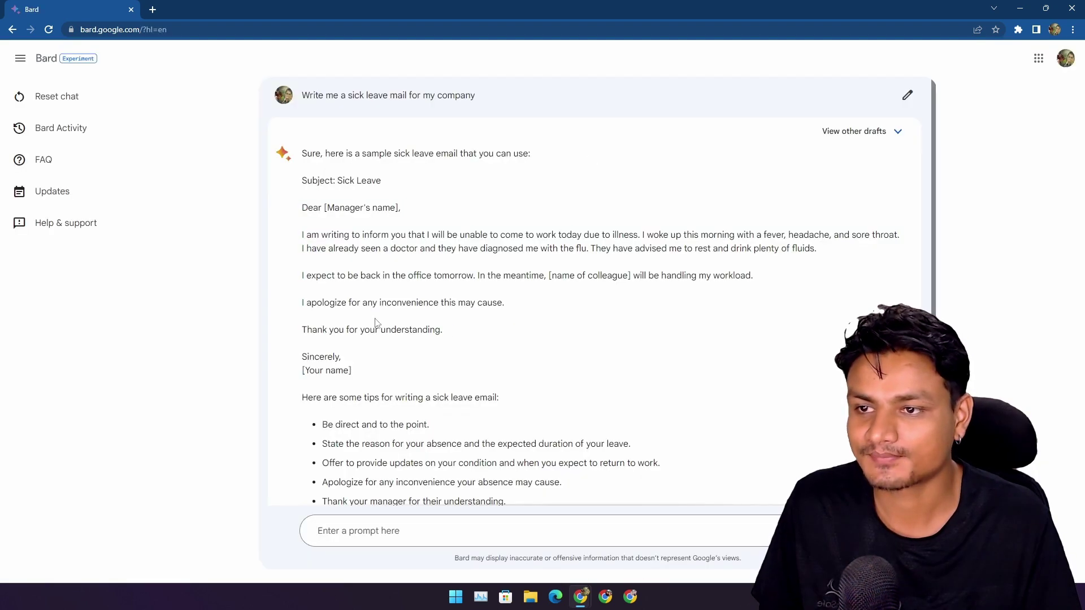
{"action": "scroll", "coordinate": [403, 341], "scroll_direction": "down", "scroll_amount": 2}
{"action": "scroll", "coordinate": [429, 303], "scroll_direction": "up", "scroll_amount": 2}
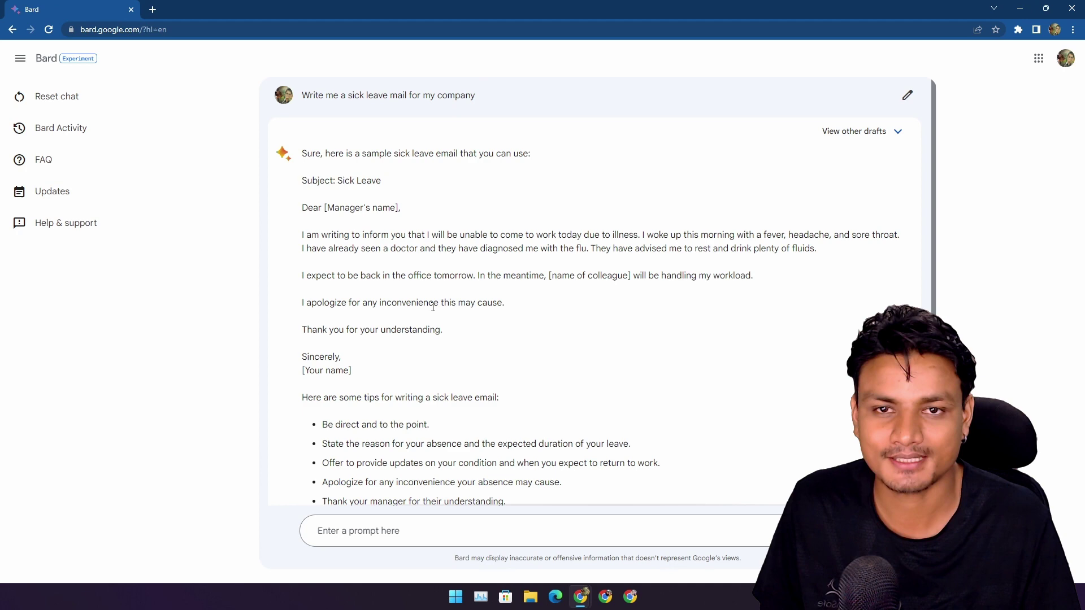
{"action": "left_click", "coordinate": [72, 98]}
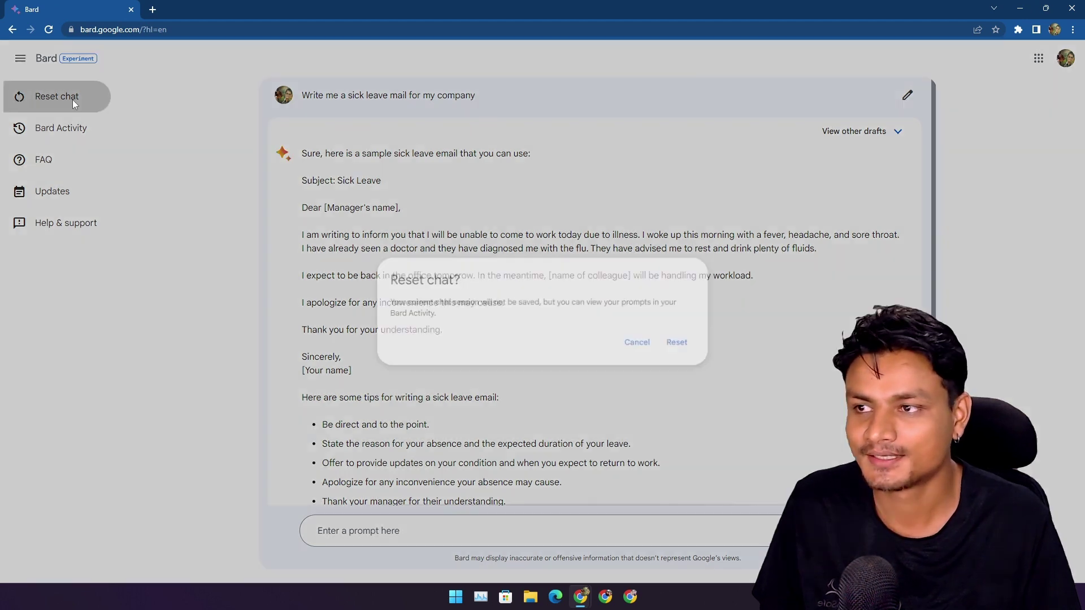
{"action": "left_click", "coordinate": [672, 343]}
- Dictate 'what do you think about chat GPT' and highlight the four suggested ChatGPT improvements
{"action": "key", "text": "super+h"}
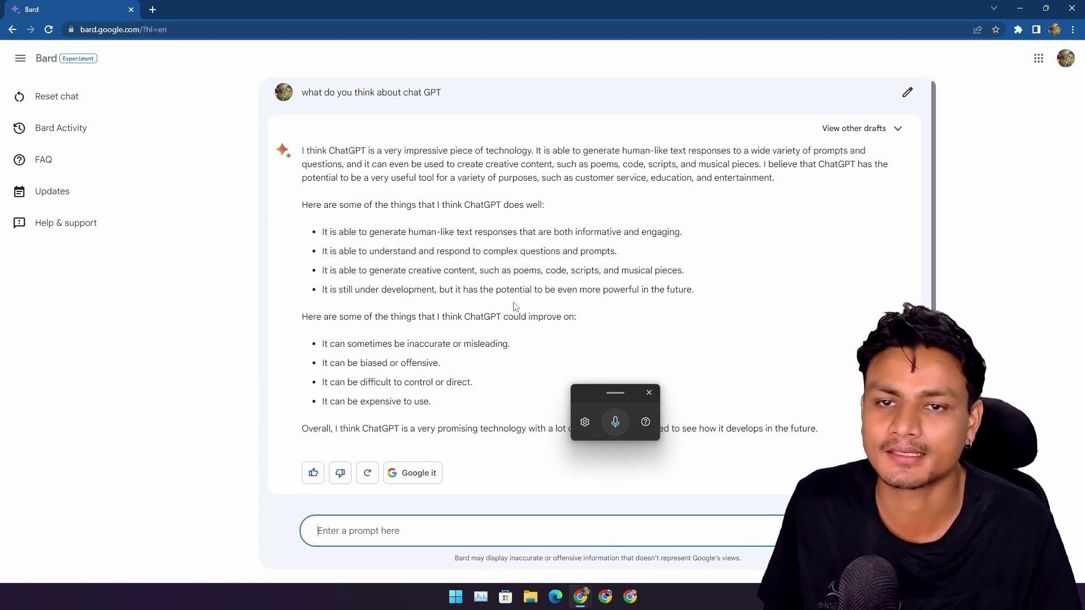
{"action": "left_click_drag", "start_coordinate": [608, 391], "coordinate": [822, 375]}
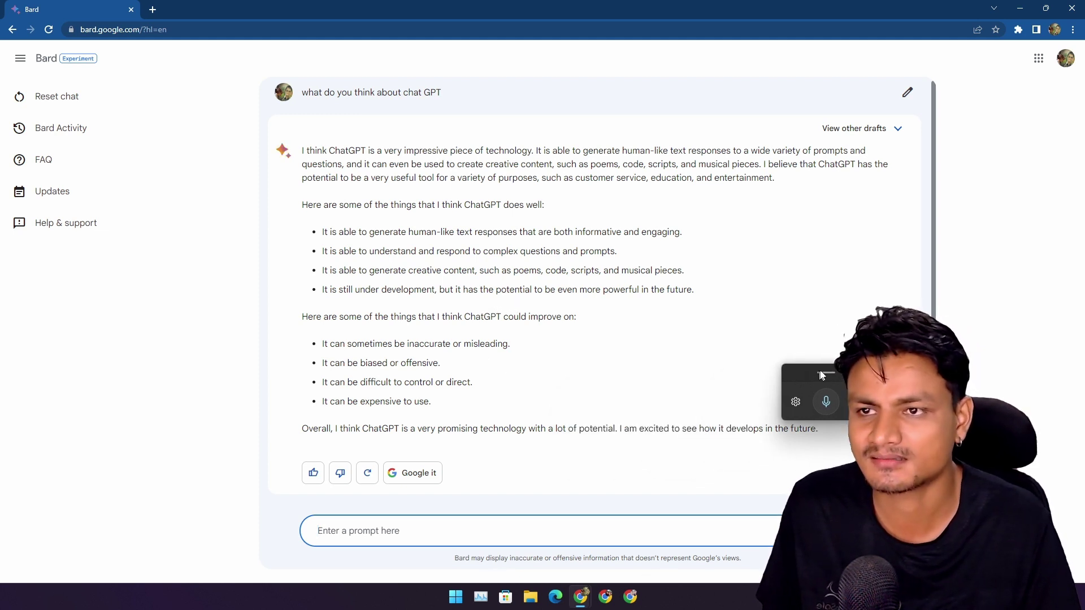
{"action": "left_click", "coordinate": [329, 339]}
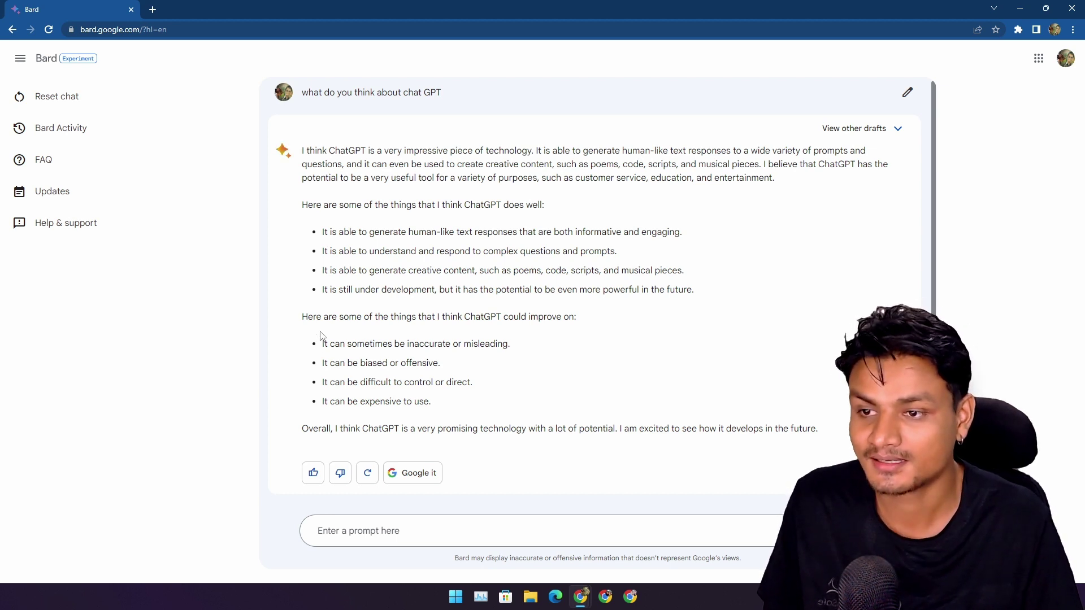
{"action": "left_click_drag", "start_coordinate": [329, 344], "coordinate": [436, 404]}
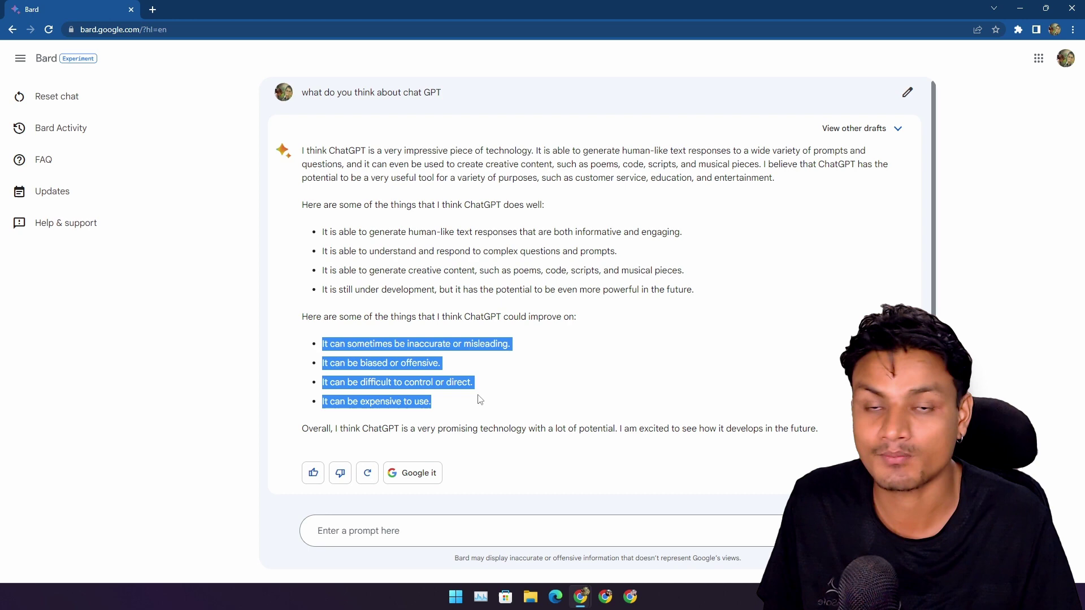
{"action": "left_click", "coordinate": [435, 407]}
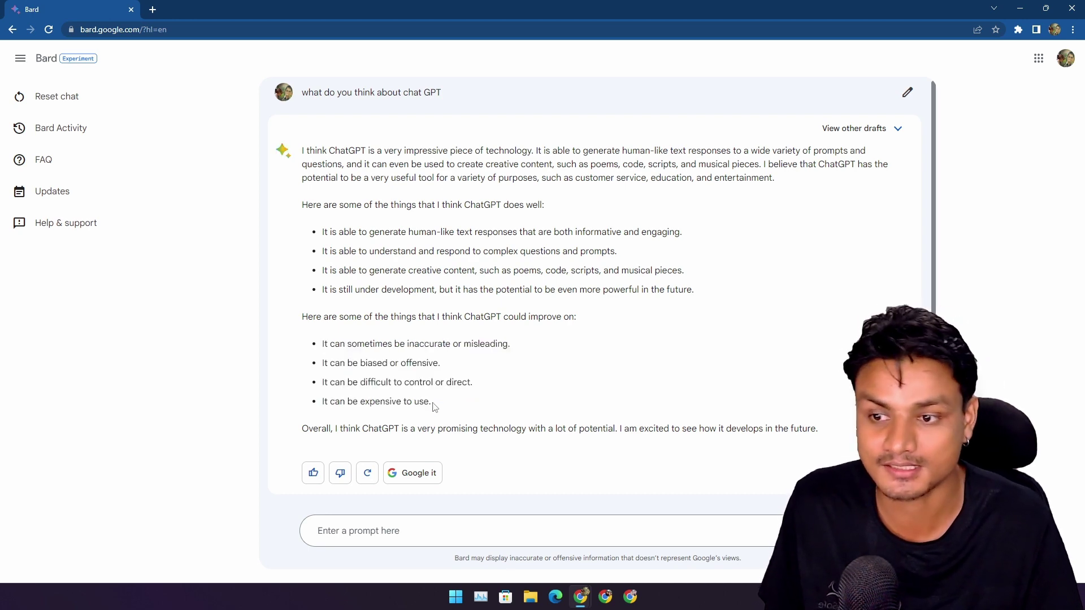
- Reset the chat and ask 'Write me a article on SCRCPY 2.0, it should be informational'
{"action": "left_click", "coordinate": [62, 99]}
{"action": "left_click", "coordinate": [678, 343]}
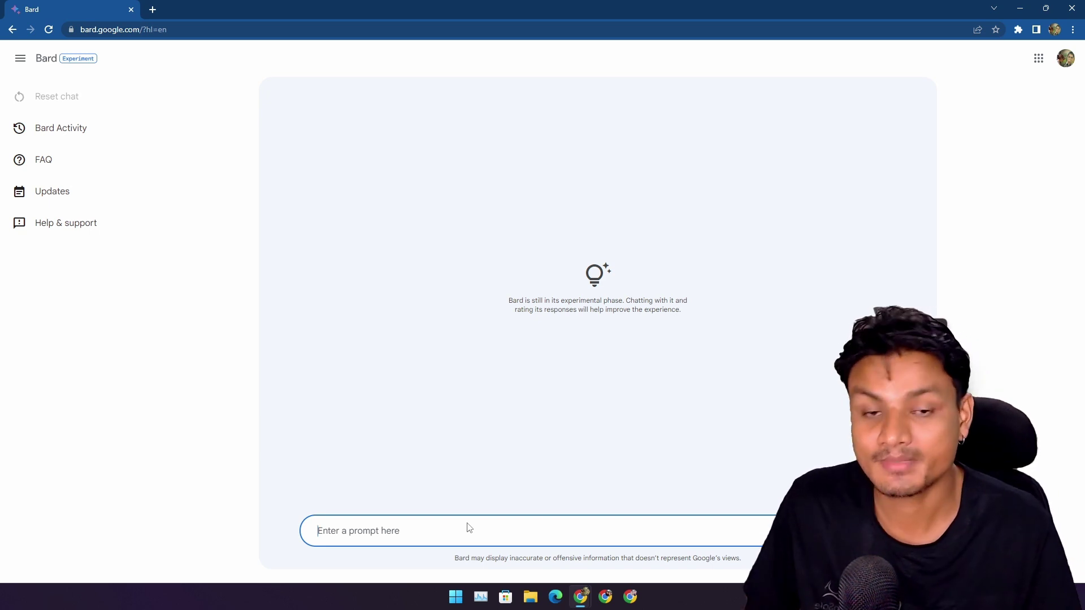
{"action": "type", "text": "Write me a article"}
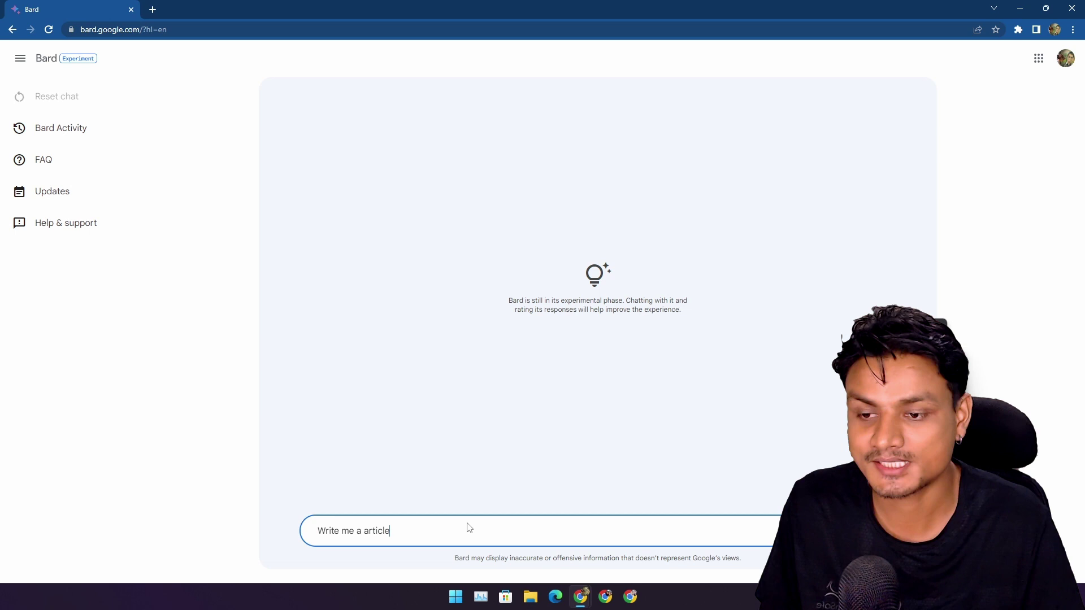
{"action": "type", "text": " on SCRCP"}
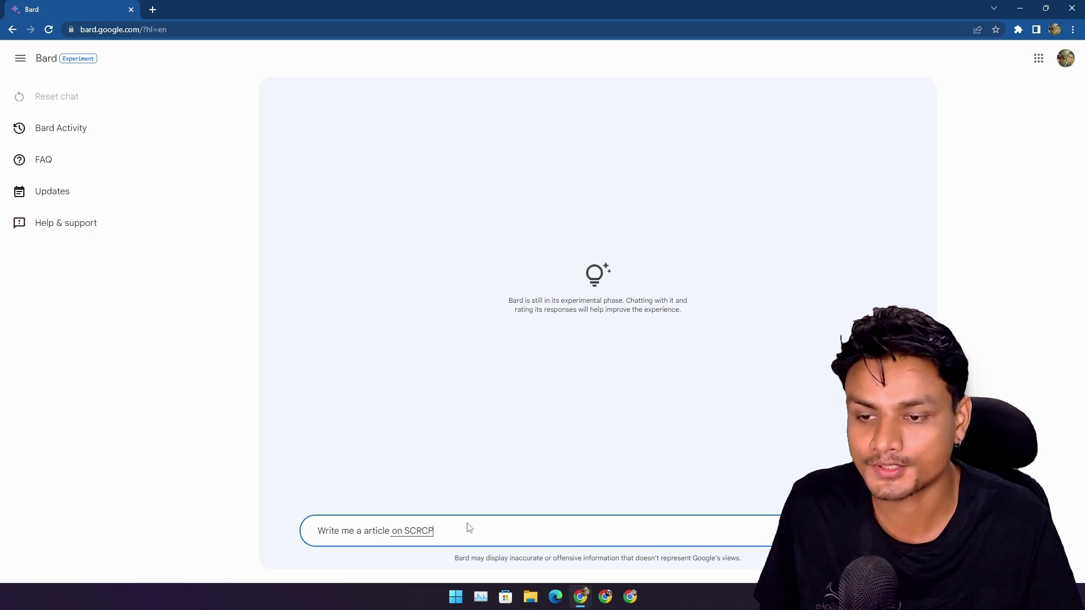
{"action": "type", "text": "Y 2.0, it should be informational"}
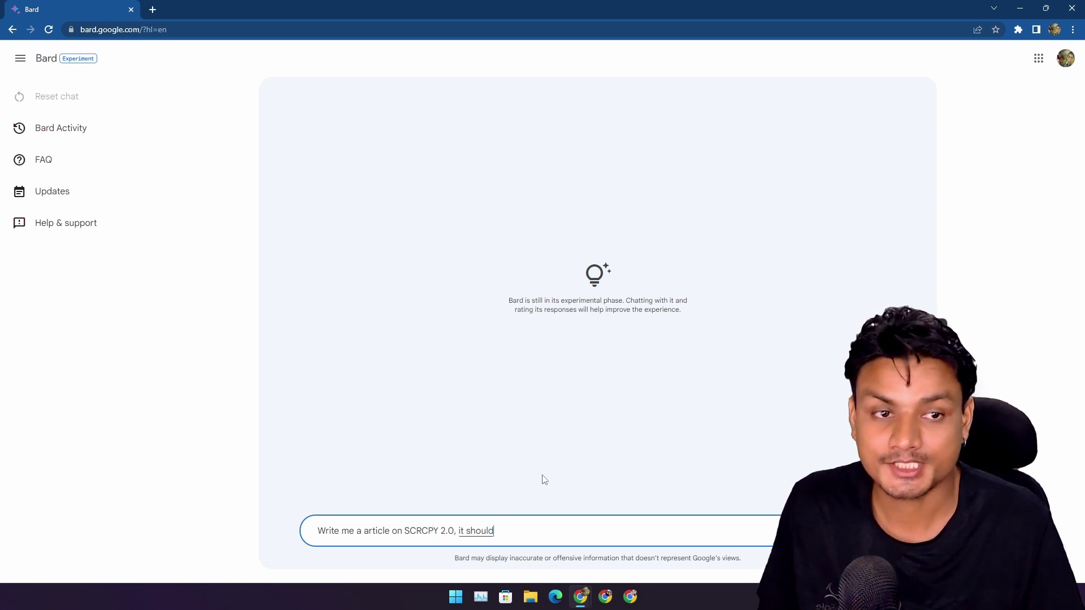
{"action": "key", "text": "Return"}
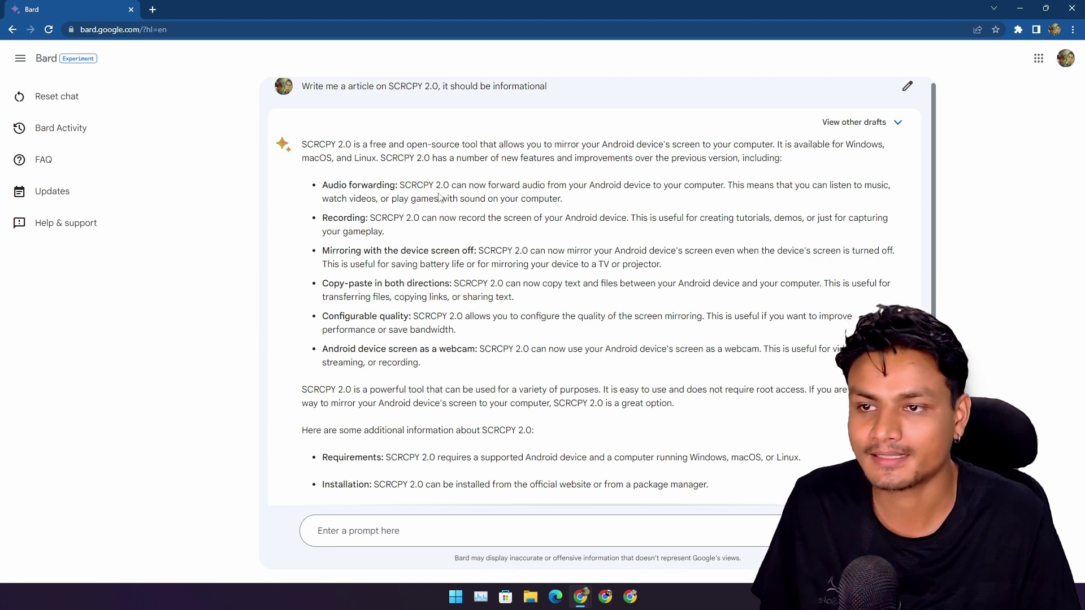
- Highlight the Audio forwarding feature and the six feature bullets in Bard's SCRCPY 2.0 article
{"action": "left_click_drag", "start_coordinate": [322, 186], "coordinate": [393, 186]}
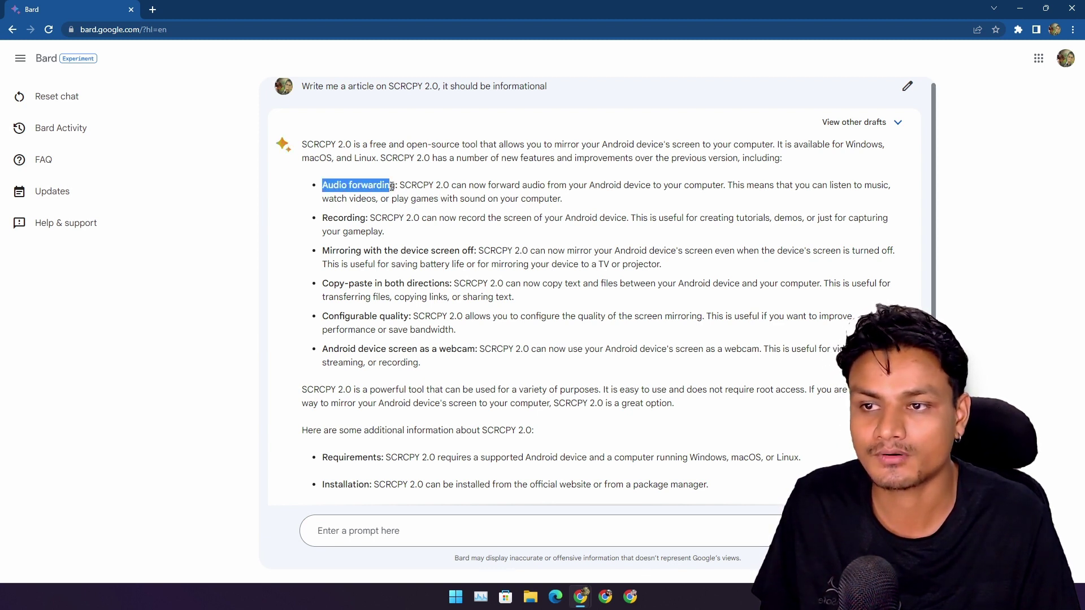
{"action": "left_click", "coordinate": [497, 183]}
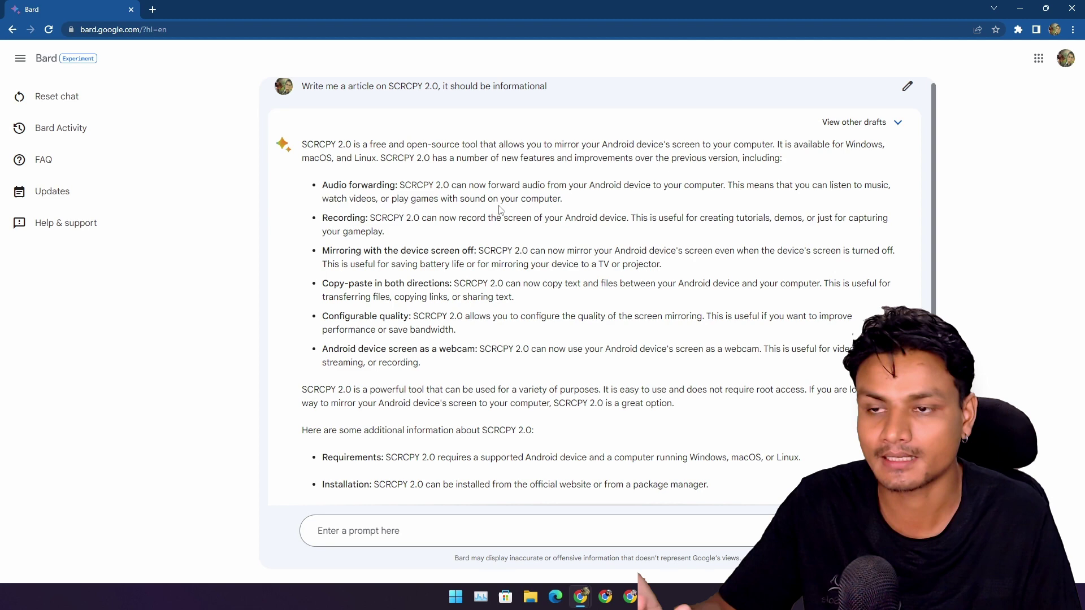
{"action": "scroll", "coordinate": [500, 210], "scroll_direction": "down", "scroll_amount": 1}
{"action": "left_click_drag", "start_coordinate": [444, 317], "coordinate": [313, 140]}
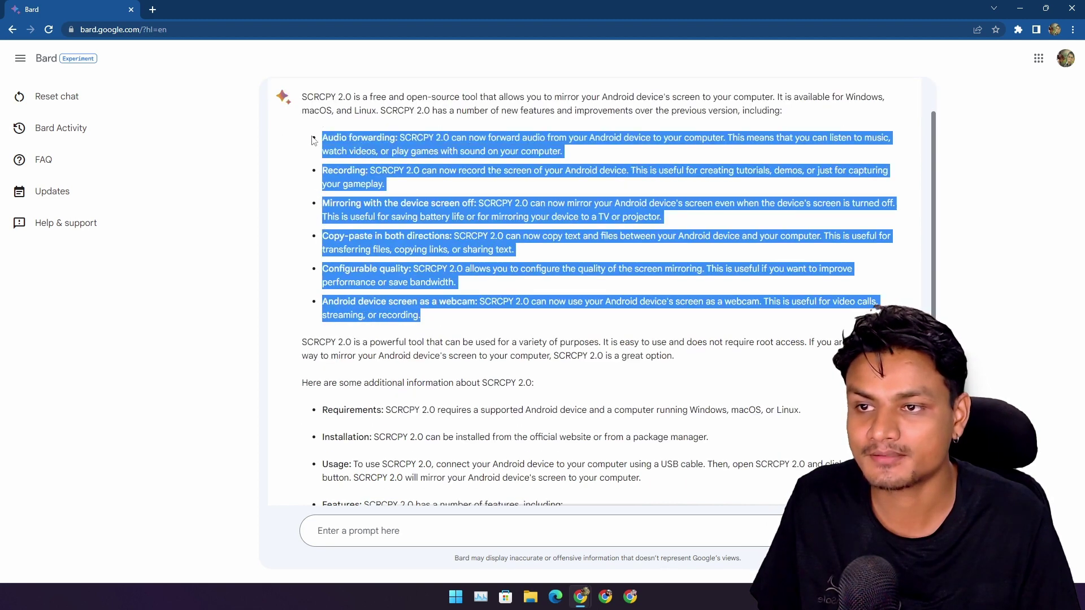
{"action": "left_click", "coordinate": [449, 189]}
{"action": "scroll", "coordinate": [446, 203], "scroll_direction": "up", "scroll_amount": 1}
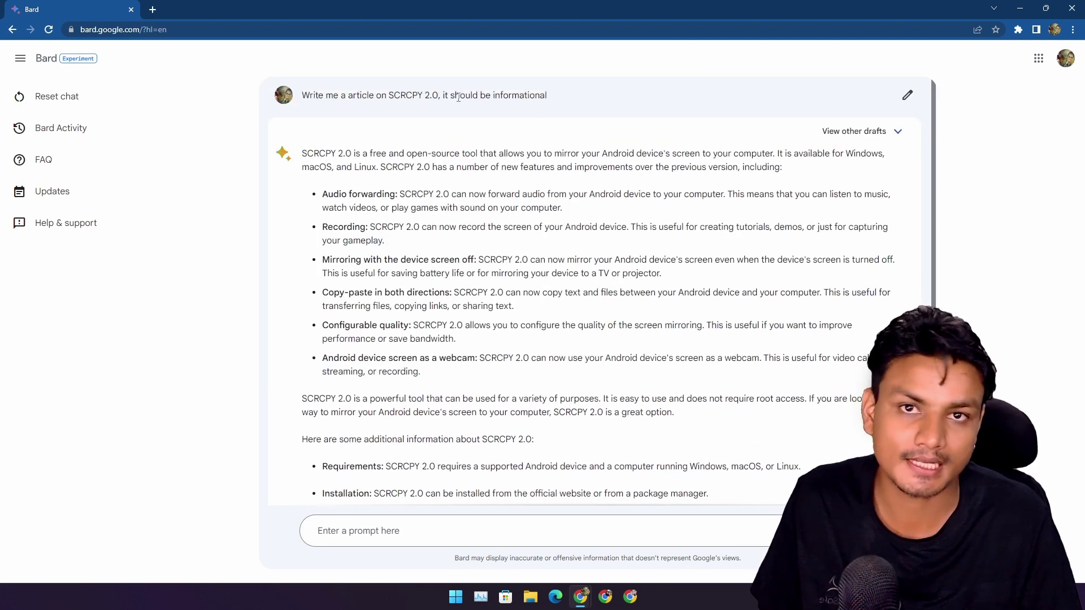
- Highlight 'it should be informational' in the prompt and read through the article's last feature bullets
{"action": "left_click_drag", "start_coordinate": [443, 94], "coordinate": [571, 102]}
{"action": "left_click", "coordinate": [406, 325]}
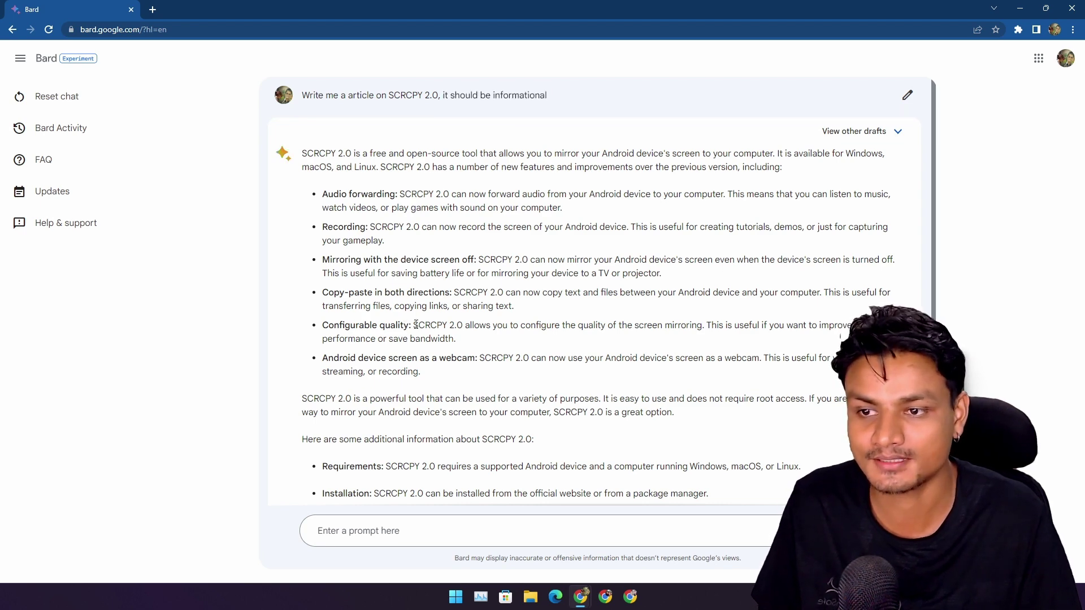
{"action": "left_click_drag", "start_coordinate": [431, 373], "coordinate": [305, 272]}
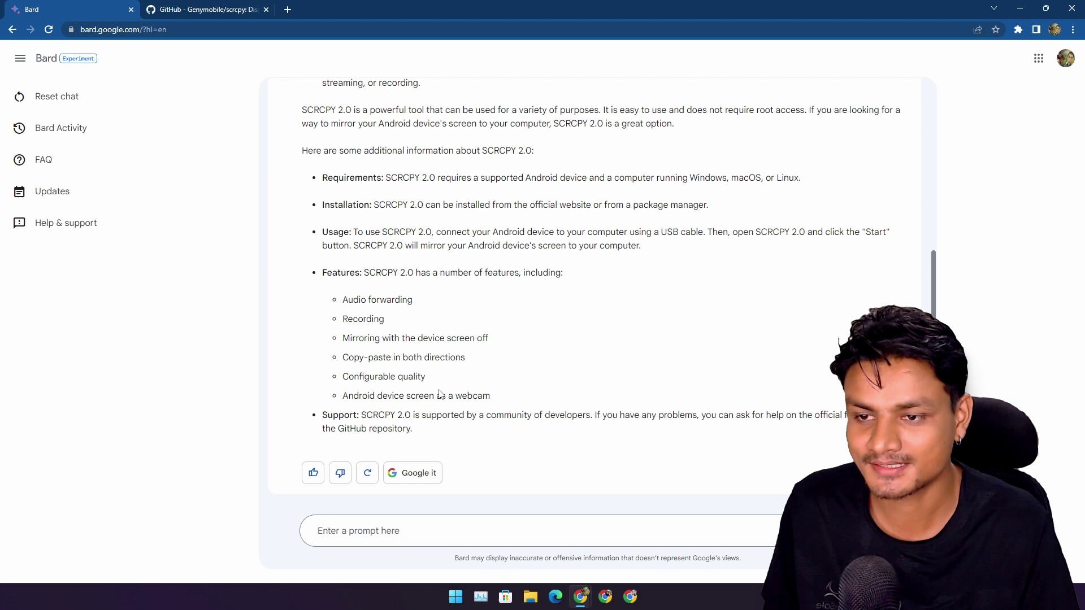
{"action": "scroll", "coordinate": [435, 416], "scroll_direction": "up", "scroll_amount": 5}
{"action": "scroll", "coordinate": [413, 346], "scroll_direction": "down", "scroll_amount": 5}
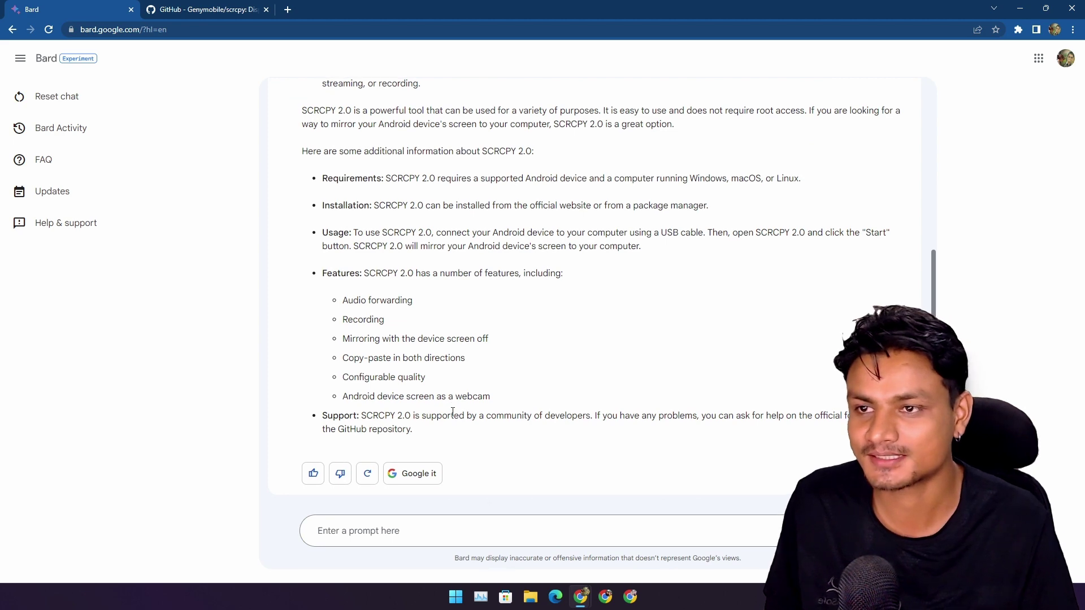
{"action": "scroll", "coordinate": [446, 404], "scroll_direction": "up", "scroll_amount": 5}
{"action": "scroll", "coordinate": [436, 305], "scroll_direction": "up", "scroll_amount": 2}
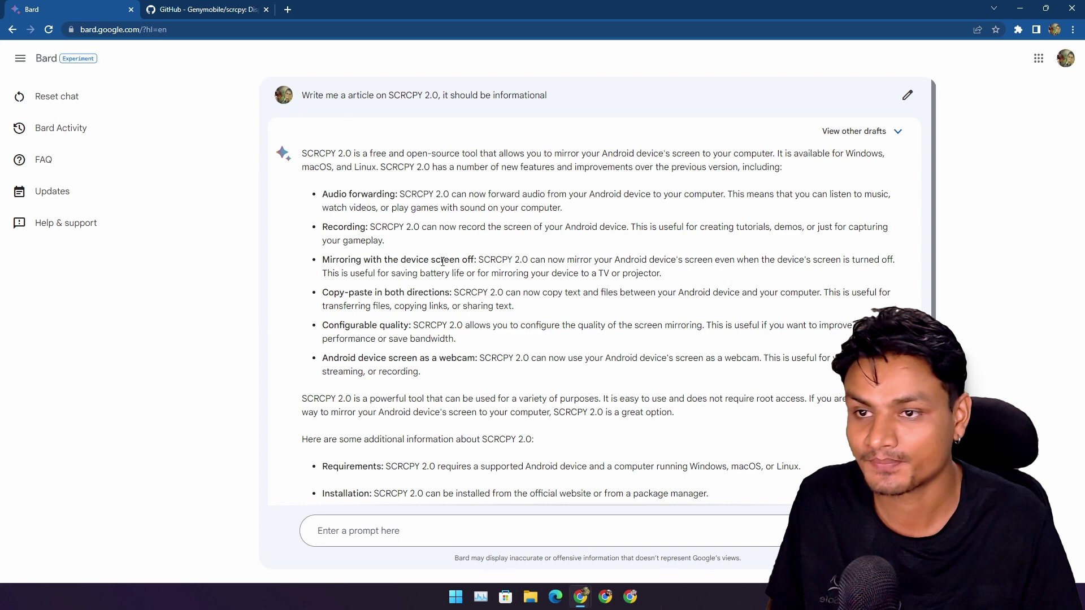
{"action": "scroll", "coordinate": [443, 263], "scroll_direction": "down", "scroll_amount": 5}
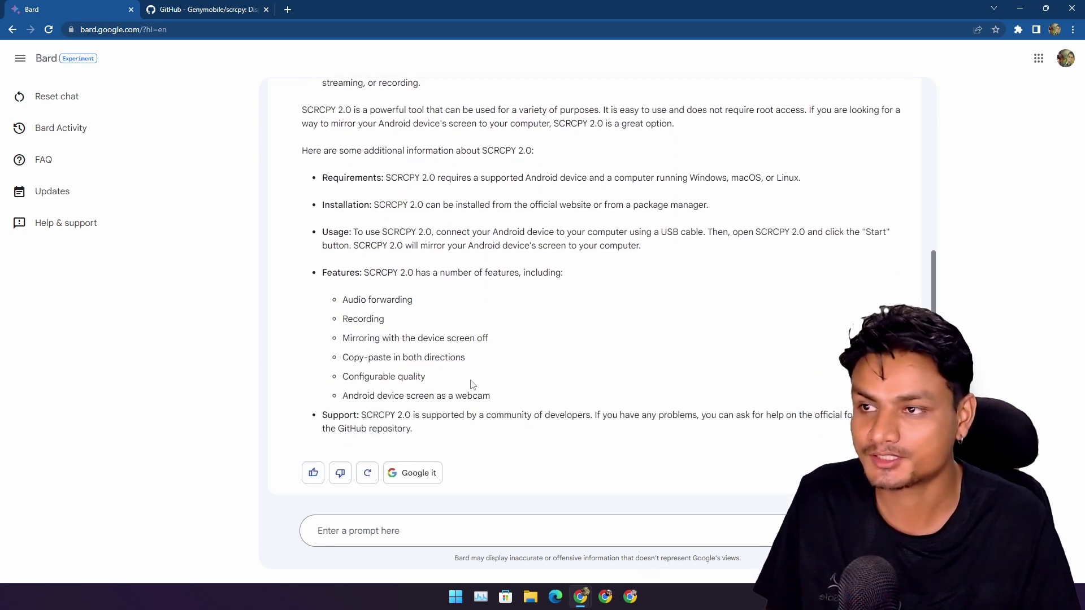
{"action": "scroll", "coordinate": [469, 380], "scroll_direction": "up", "scroll_amount": 5}
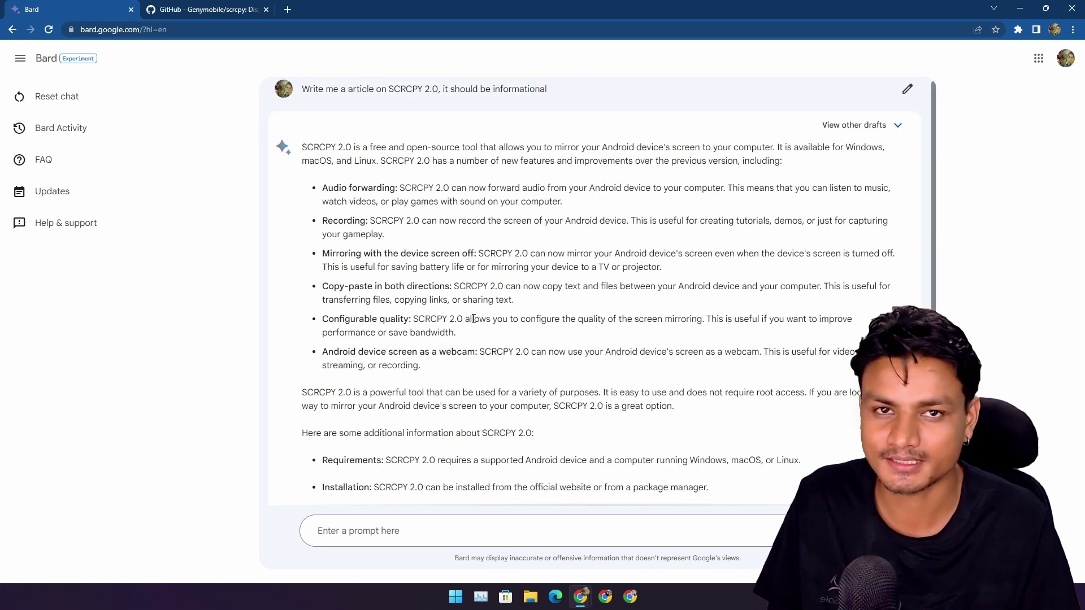
{"action": "scroll", "coordinate": [477, 361], "scroll_direction": "down", "scroll_amount": 5}
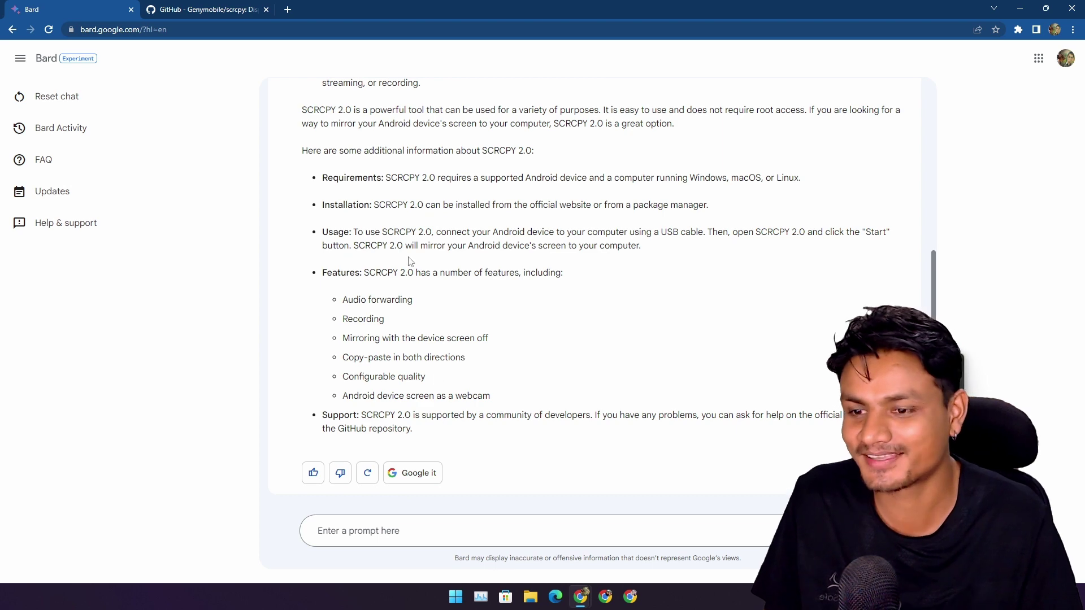
- Maximize ChatGPT and delete the old Sick Leave chat
{"action": "mouse_move", "coordinate": [581, 597]}
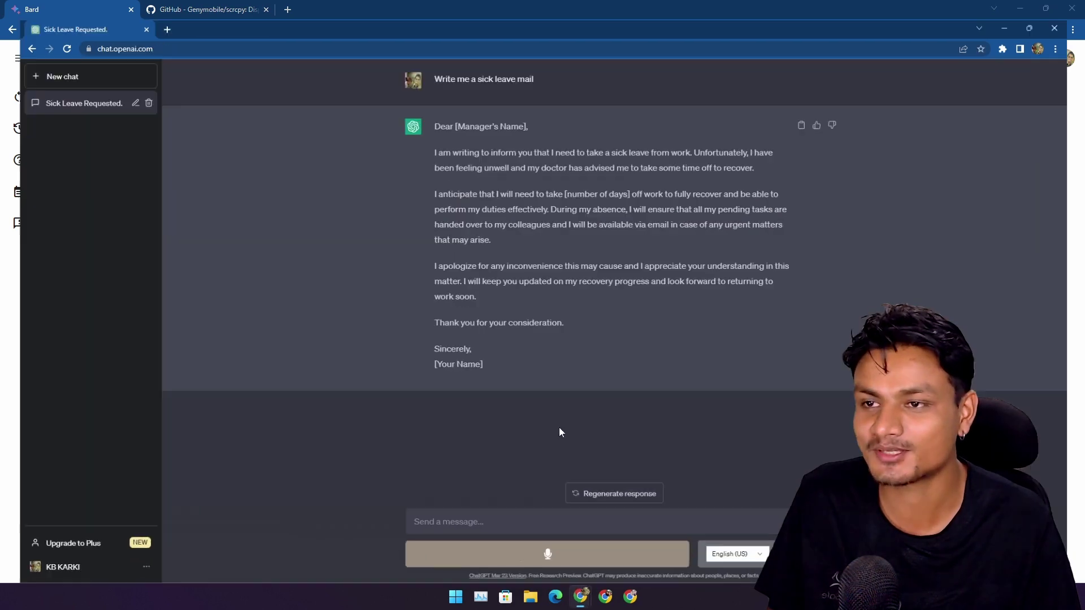
{"action": "key", "text": "super+Up"}
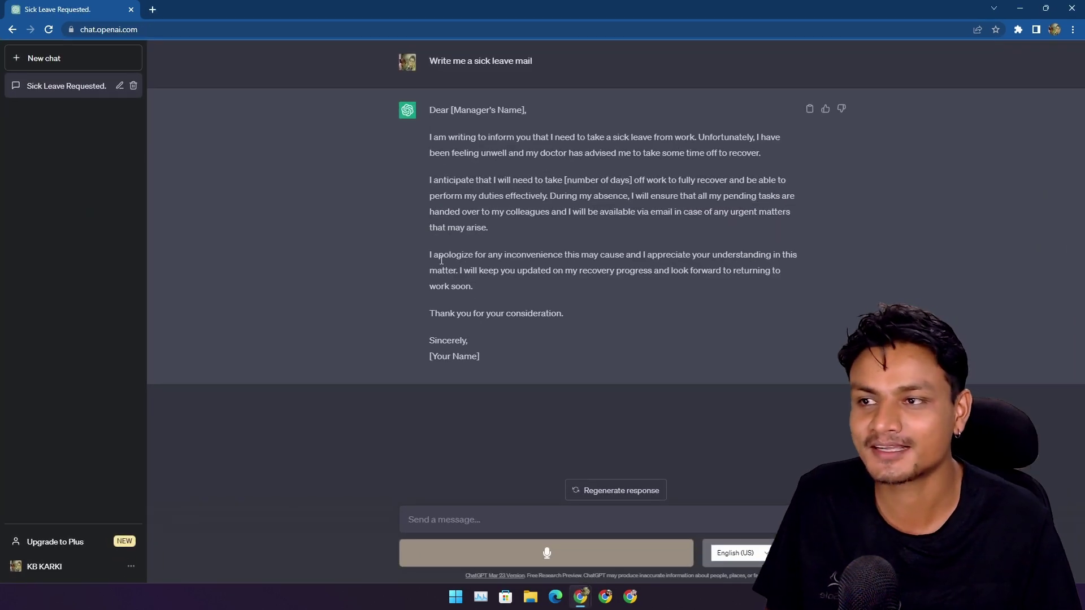
{"action": "left_click", "coordinate": [133, 86]}
{"action": "left_click", "coordinate": [119, 85]}
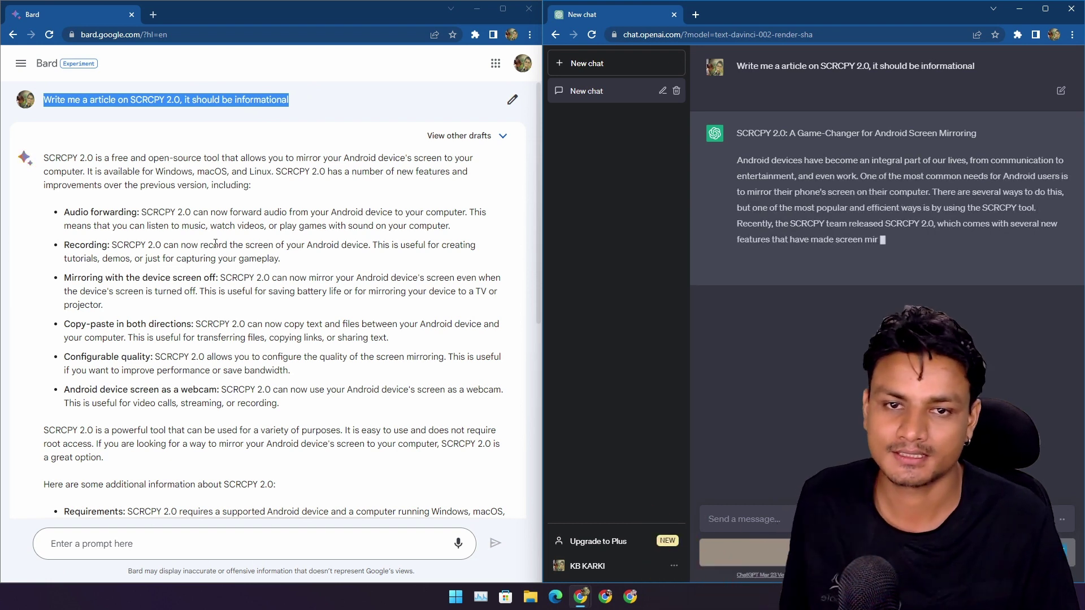
- Send Bard's SCRCPY 2.0 prompt to ChatGPT and expand its window to full screen
{"action": "left_click", "coordinate": [215, 243]}
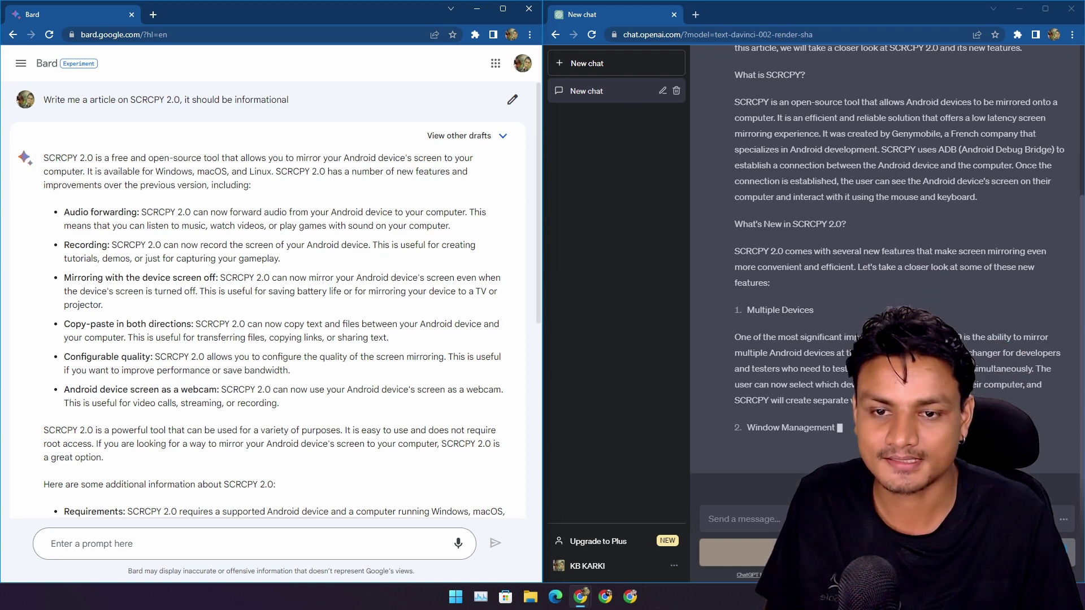
{"action": "left_click", "coordinate": [796, 266]}
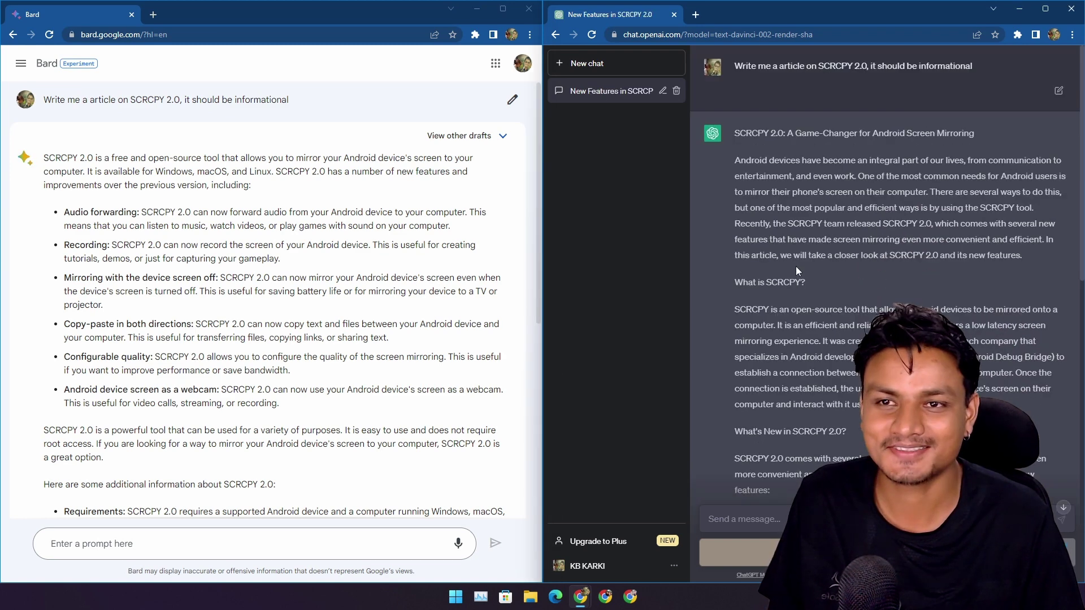
{"action": "double_click", "coordinate": [778, 22]}
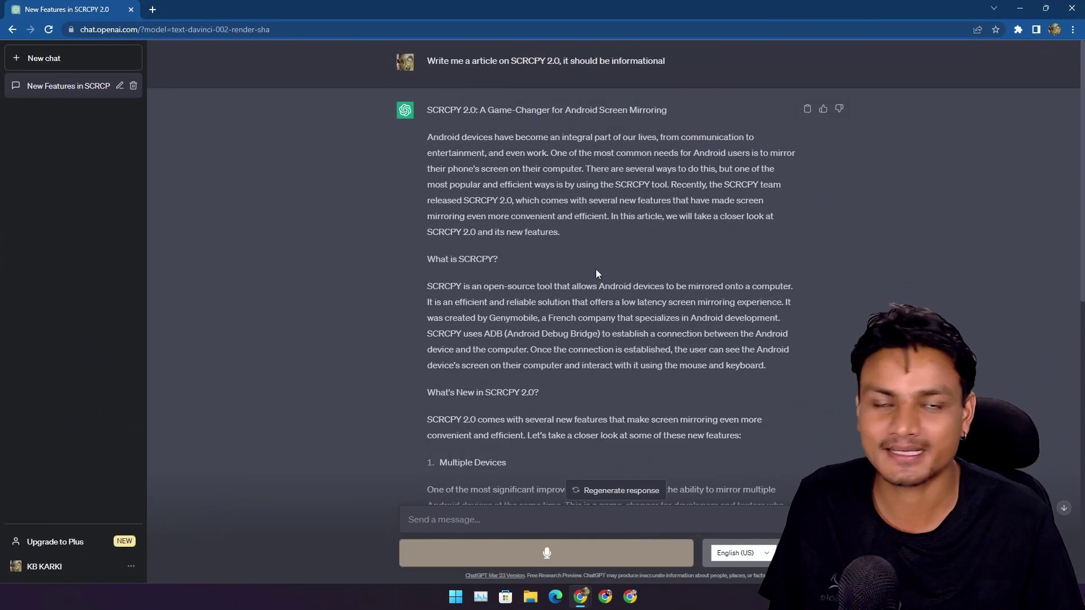
- Scroll into ChatGPT's SCRCPY 2.0 article and highlight its title and opening paragraph
{"action": "double_click", "coordinate": [568, 11]}
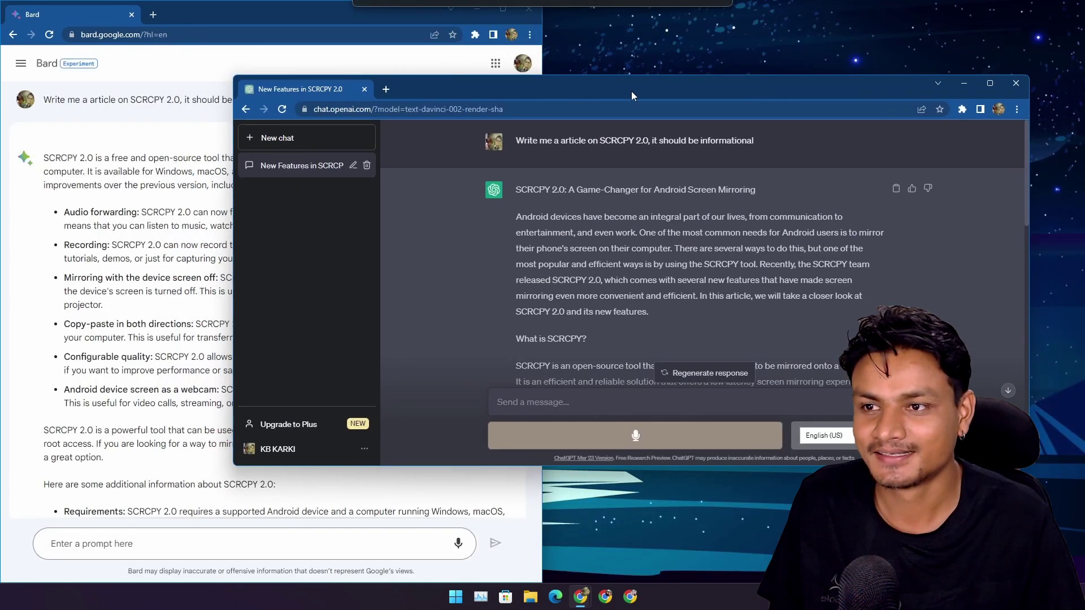
{"action": "double_click", "coordinate": [632, 91]}
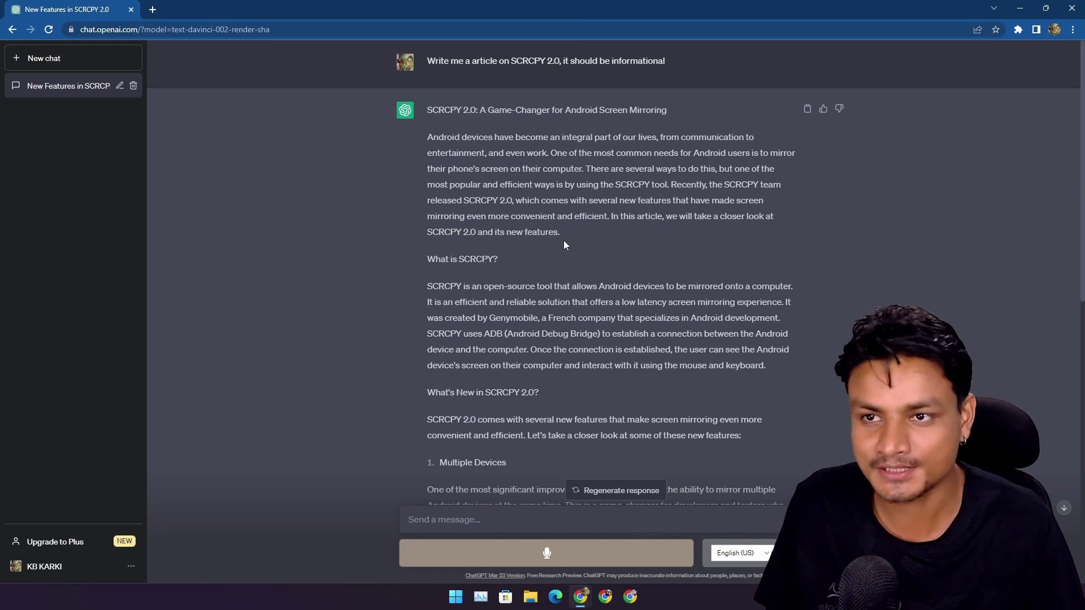
{"action": "scroll", "coordinate": [582, 306], "scroll_direction": "down", "scroll_amount": 4}
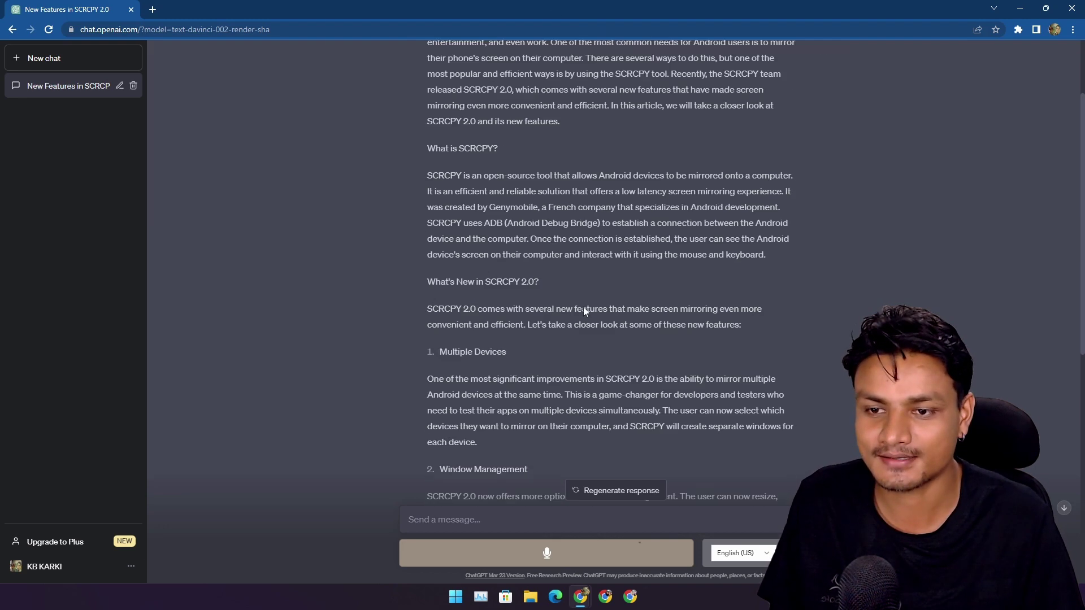
{"action": "scroll", "coordinate": [578, 319], "scroll_direction": "down", "scroll_amount": 4}
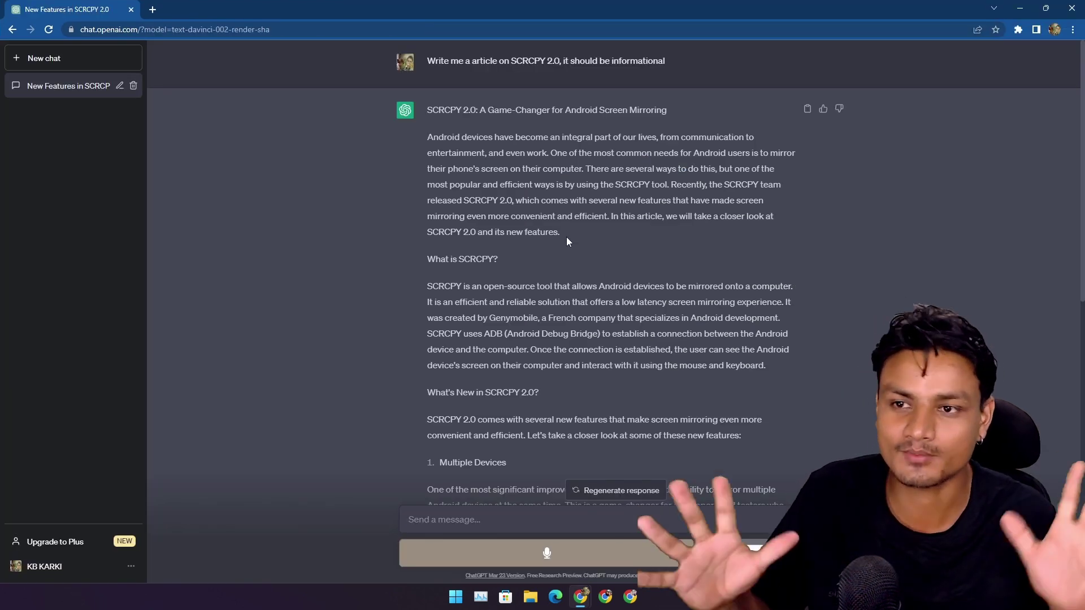
{"action": "left_click_drag", "start_coordinate": [420, 258], "coordinate": [487, 260]}
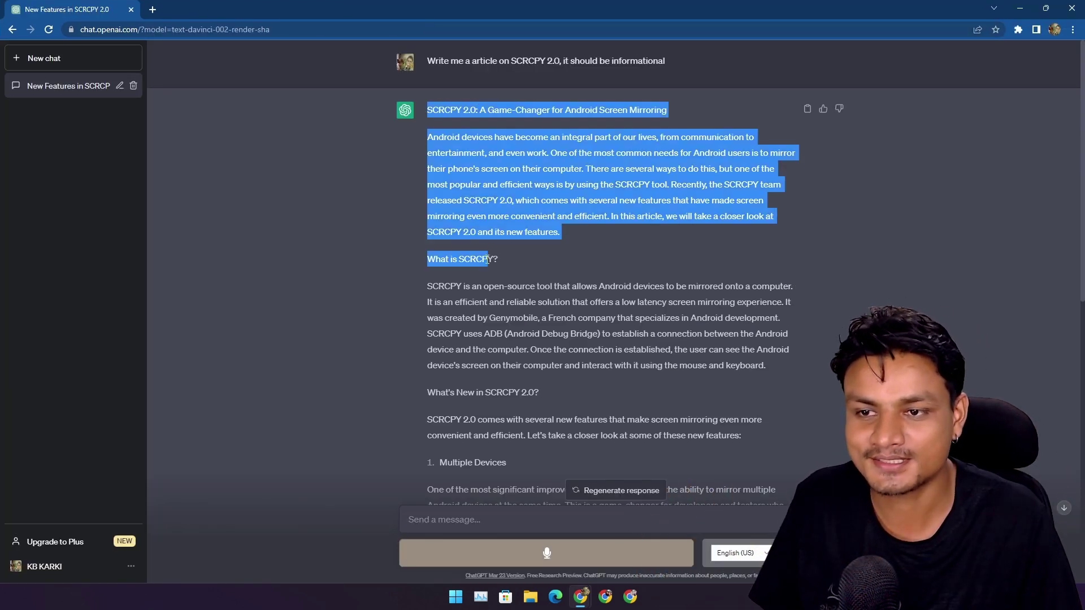
{"action": "left_click", "coordinate": [540, 276]}
- Highlight the intro paragraph and the 'What is SCRCPY?' heading
{"action": "scroll", "coordinate": [540, 276], "scroll_direction": "down", "scroll_amount": 2}
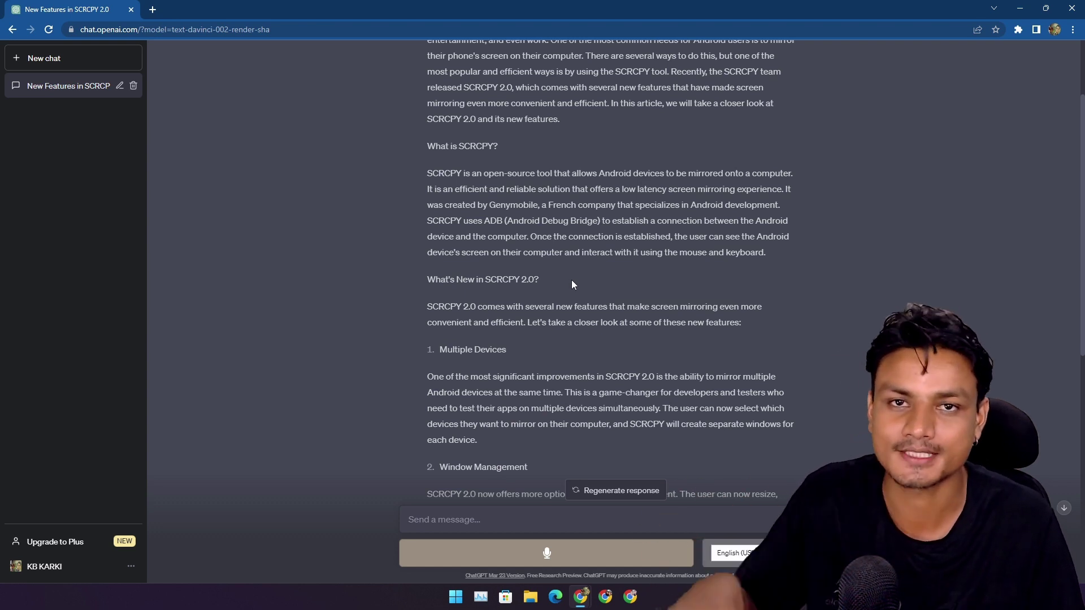
{"action": "scroll", "coordinate": [567, 267], "scroll_direction": "down", "scroll_amount": 2}
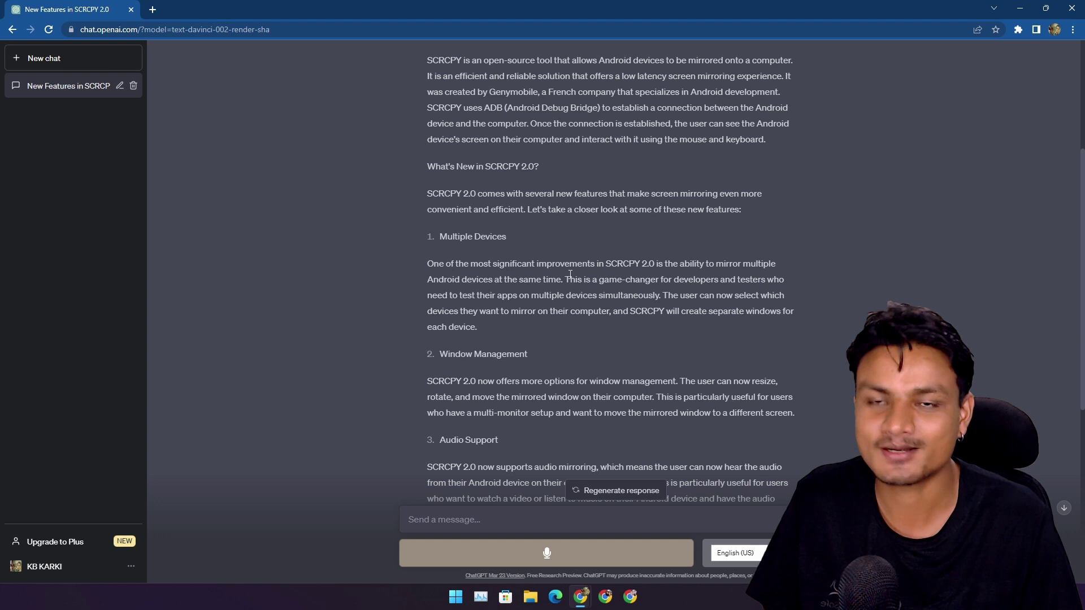
{"action": "scroll", "coordinate": [570, 274], "scroll_direction": "up", "scroll_amount": 3}
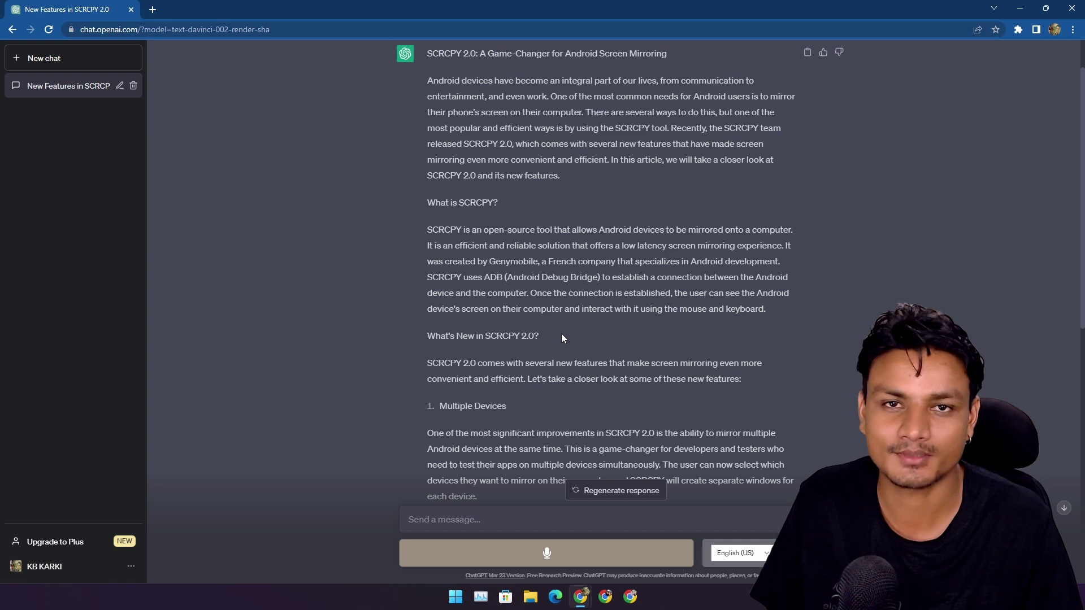
{"action": "scroll", "coordinate": [561, 337], "scroll_direction": "down", "scroll_amount": 2}
{"action": "scroll", "coordinate": [539, 306], "scroll_direction": "up", "scroll_amount": 1}
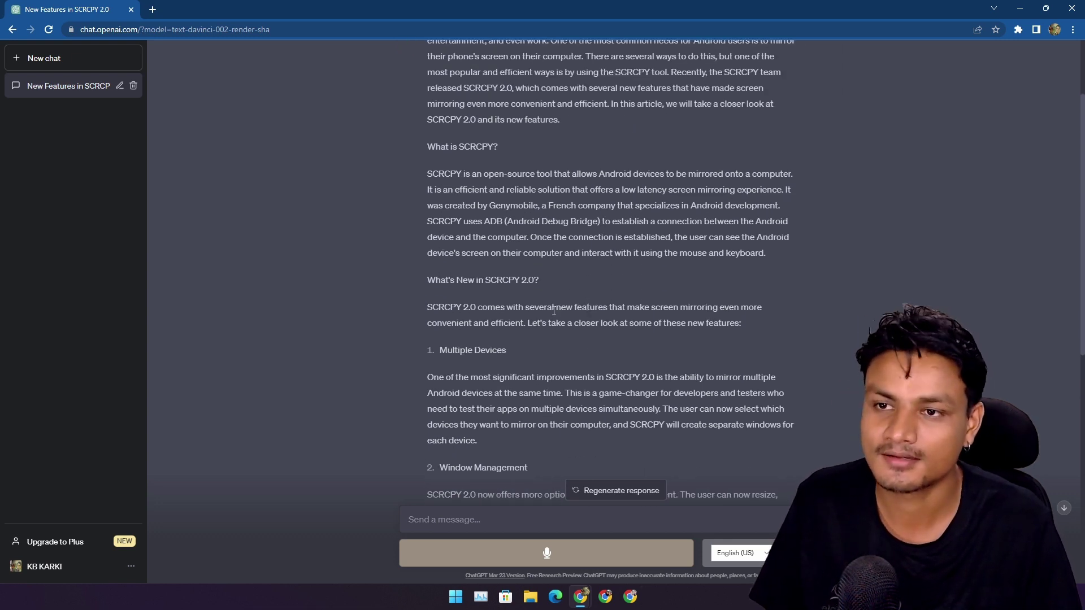
{"action": "scroll", "coordinate": [622, 304], "scroll_direction": "up", "scroll_amount": 1}
{"action": "left_click_drag", "start_coordinate": [786, 305], "coordinate": [565, 112]}
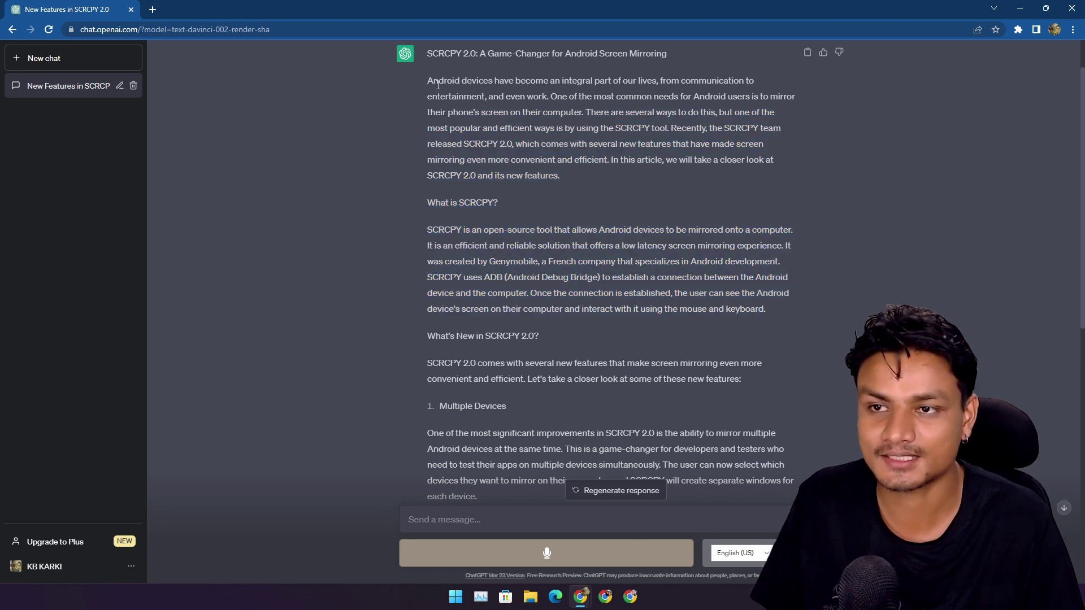
{"action": "left_click_drag", "start_coordinate": [427, 80], "coordinate": [804, 307]}
{"action": "scroll", "coordinate": [561, 280], "scroll_direction": "down", "scroll_amount": 2}
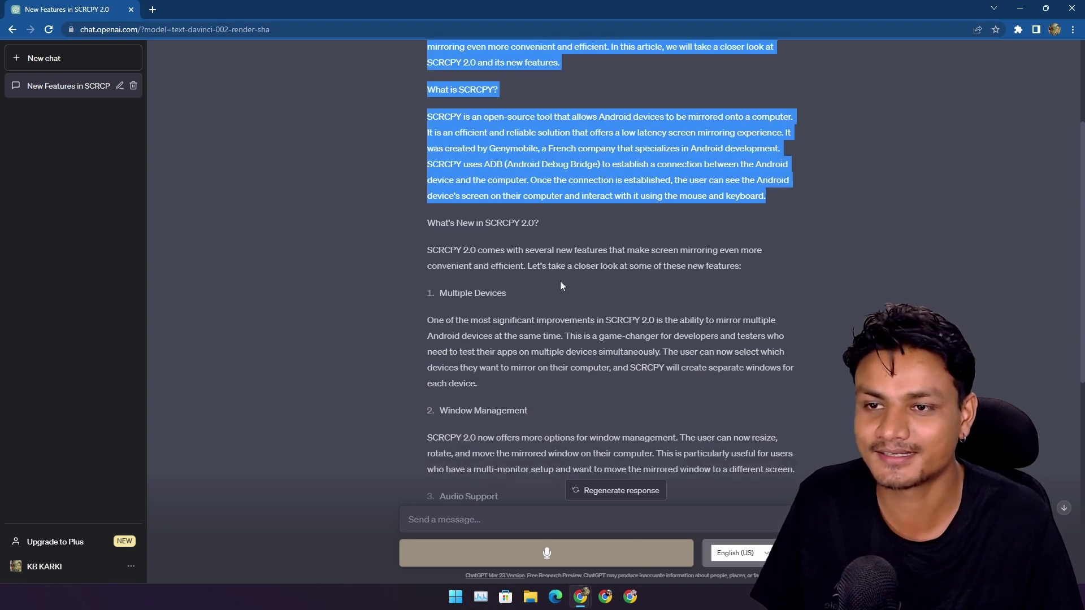
{"action": "left_click", "coordinate": [544, 273]}
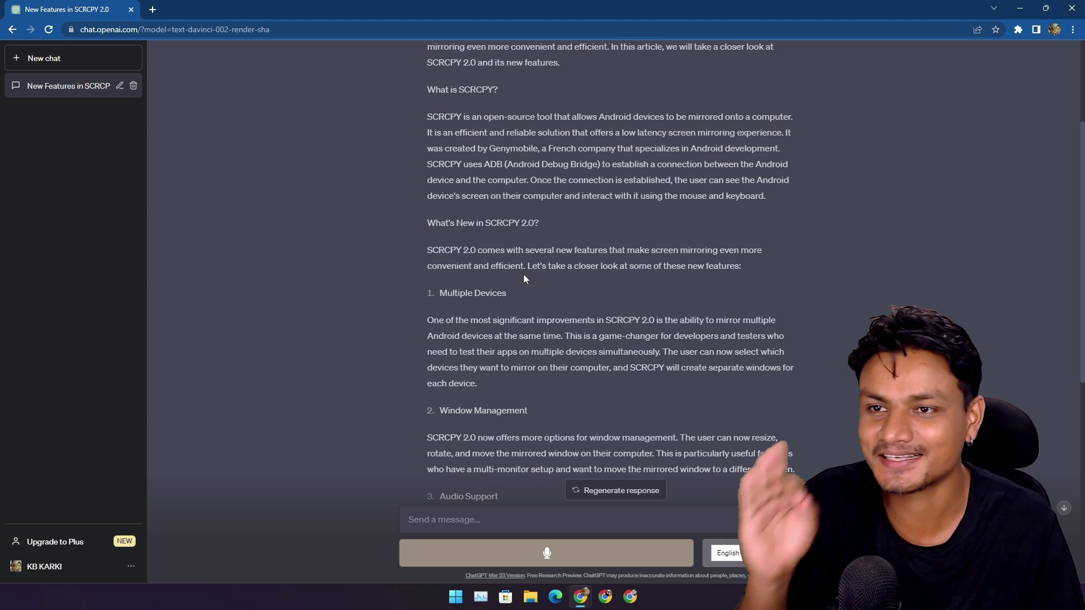
- Compare against the GitHub scrcpy feature list, then return to ChatGPT's article
{"action": "scroll", "coordinate": [525, 293], "scroll_direction": "down", "scroll_amount": 1}
{"action": "key", "text": "ctrl+shift+t"}
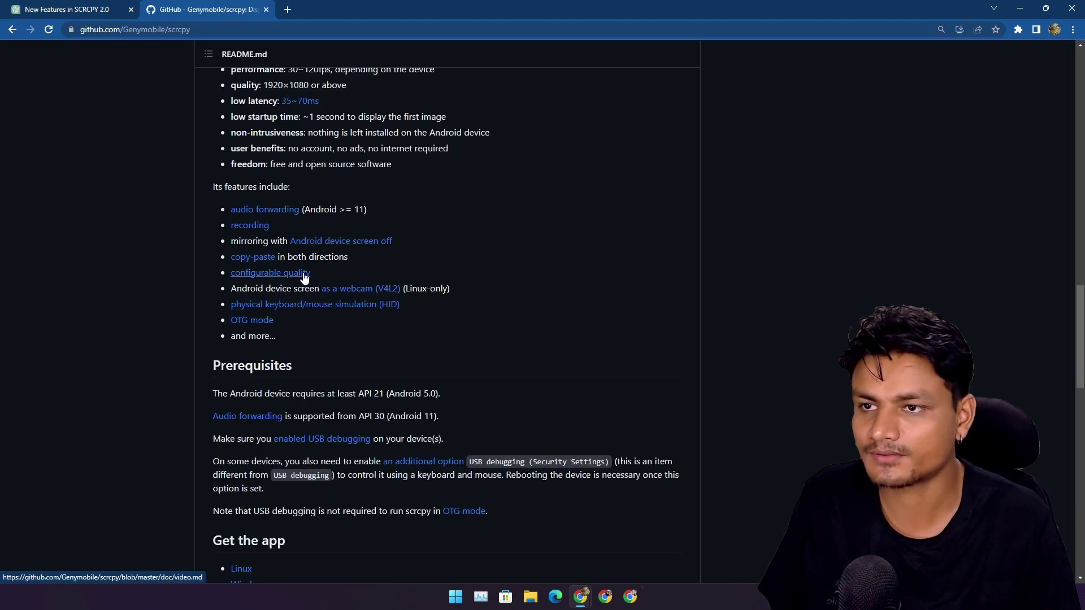
{"action": "scroll", "coordinate": [303, 281], "scroll_direction": "up", "scroll_amount": 2}
{"action": "left_click", "coordinate": [68, 13]}
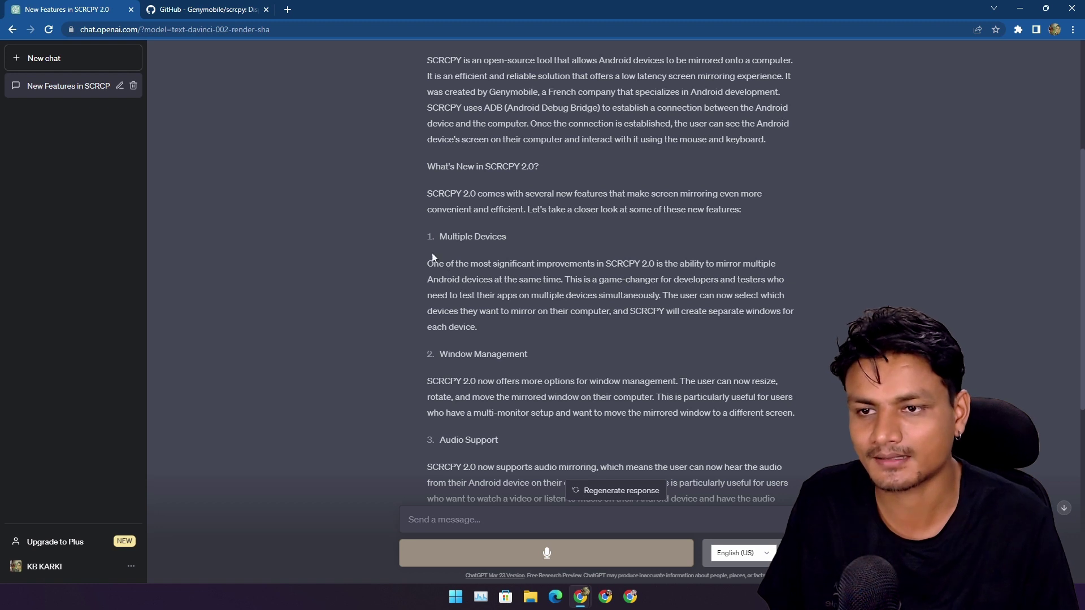
- Highlight the Multiple Devices description and the Audio Support heading
{"action": "left_click_drag", "start_coordinate": [440, 237], "coordinate": [639, 323]}
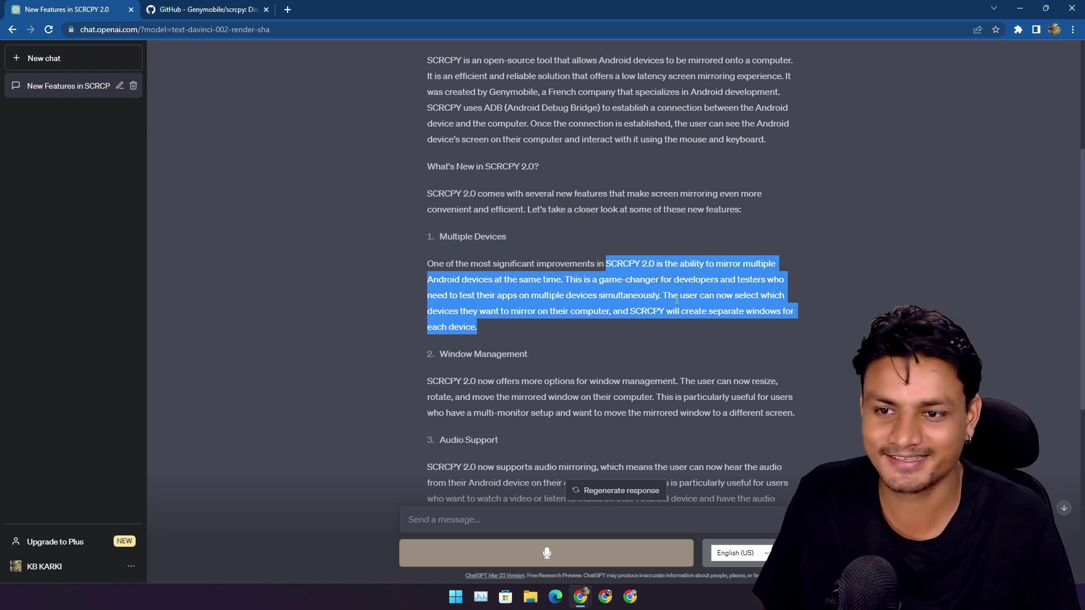
{"action": "scroll", "coordinate": [598, 303], "scroll_direction": "down", "scroll_amount": 3}
{"action": "scroll", "coordinate": [496, 265], "scroll_direction": "down", "scroll_amount": 2}
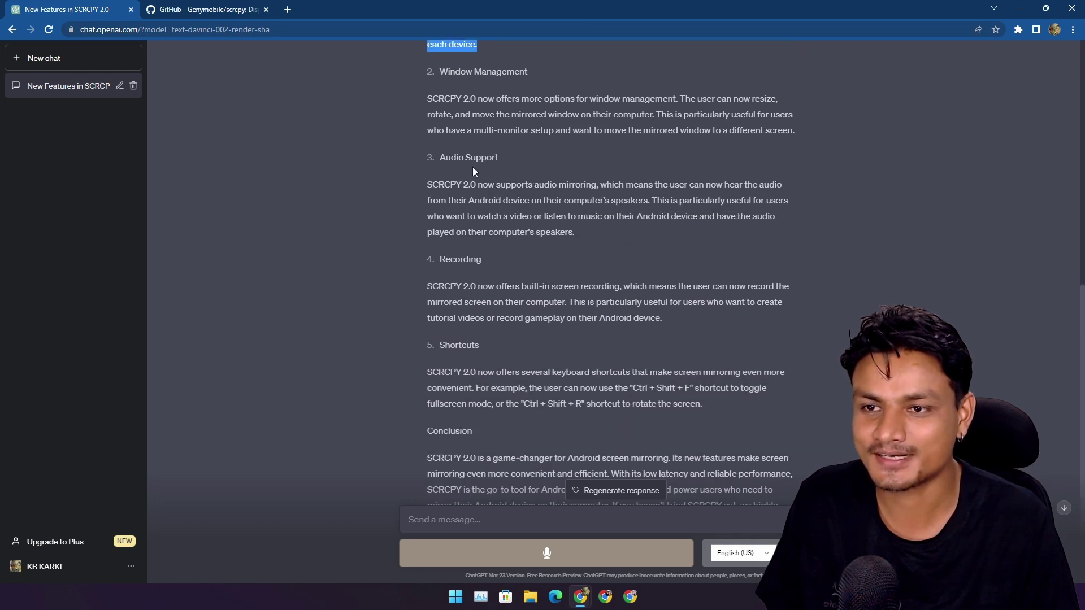
{"action": "left_click_drag", "start_coordinate": [440, 161], "coordinate": [530, 162]}
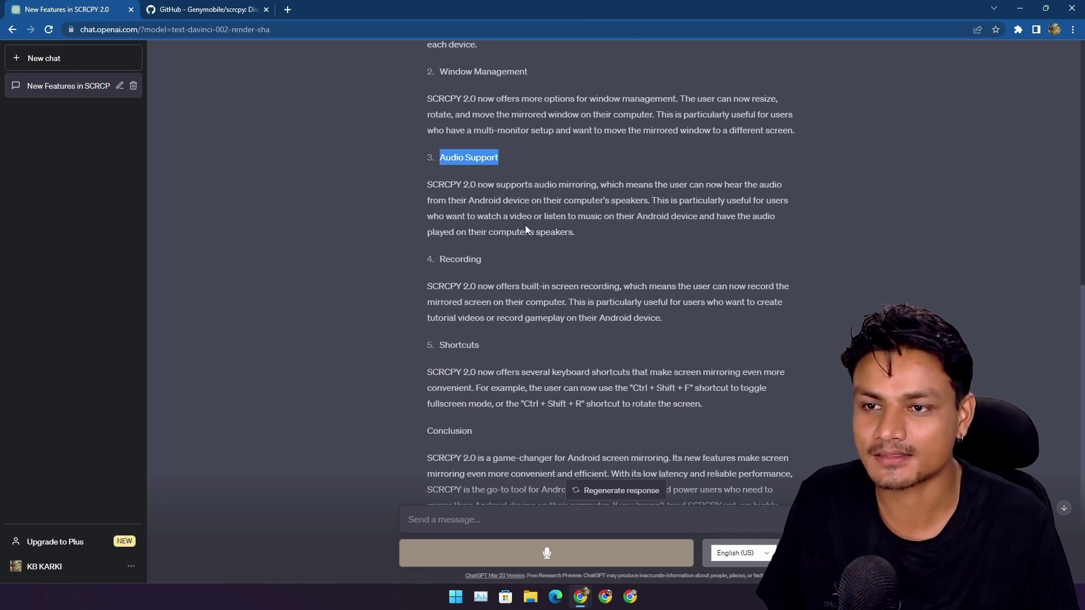
{"action": "scroll", "coordinate": [536, 308], "scroll_direction": "up", "scroll_amount": 2}
{"action": "scroll", "coordinate": [535, 307], "scroll_direction": "down", "scroll_amount": 2}
{"action": "scroll", "coordinate": [480, 299], "scroll_direction": "down", "scroll_amount": 2}
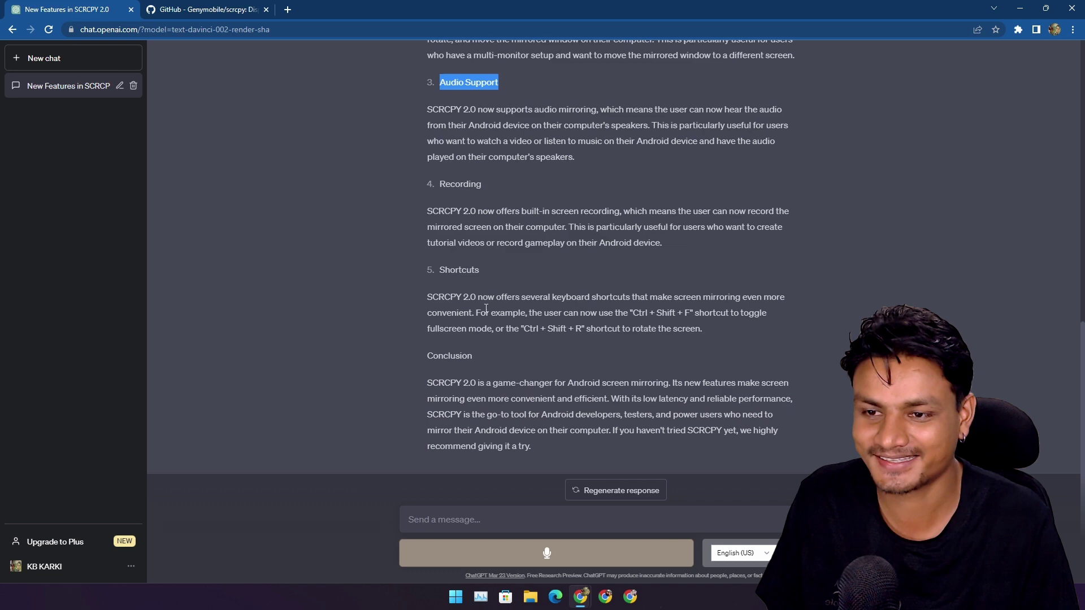
{"action": "scroll", "coordinate": [491, 386], "scroll_direction": "up", "scroll_amount": 5}
{"action": "left_click", "coordinate": [509, 364]}
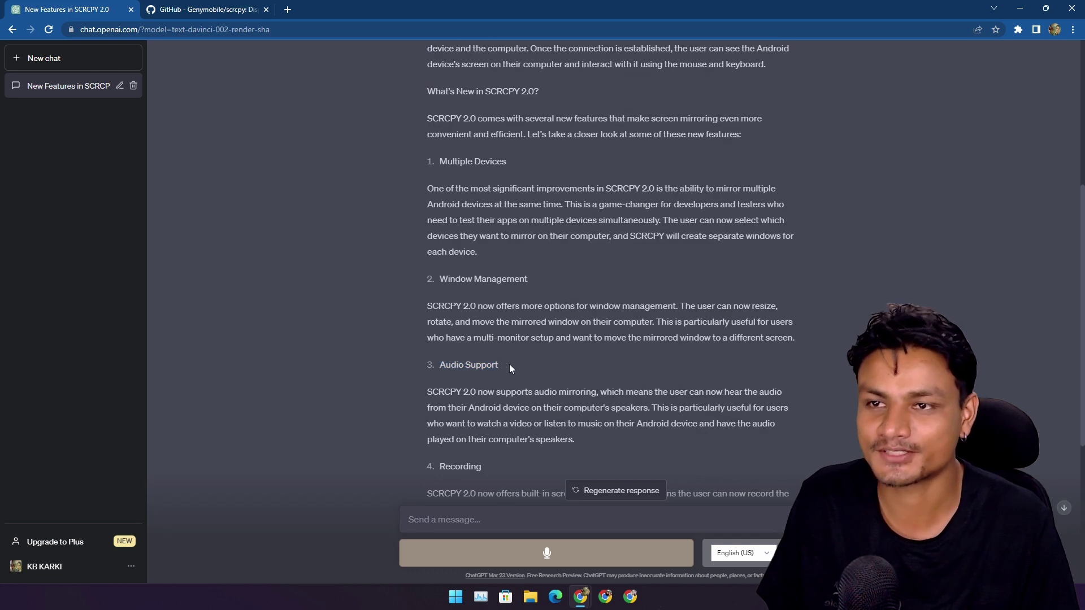
- Highlight the Ctrl + Shift + F fullscreen shortcut in the Shortcuts section
{"action": "scroll", "coordinate": [509, 363], "scroll_direction": "up", "scroll_amount": 3}
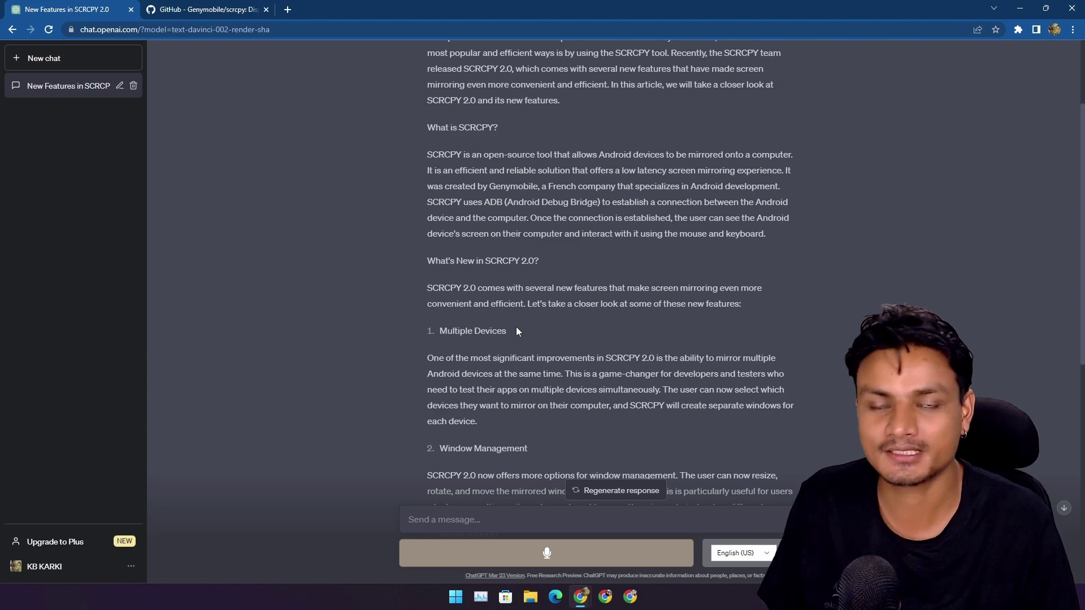
{"action": "scroll", "coordinate": [563, 319], "scroll_direction": "down", "scroll_amount": 3}
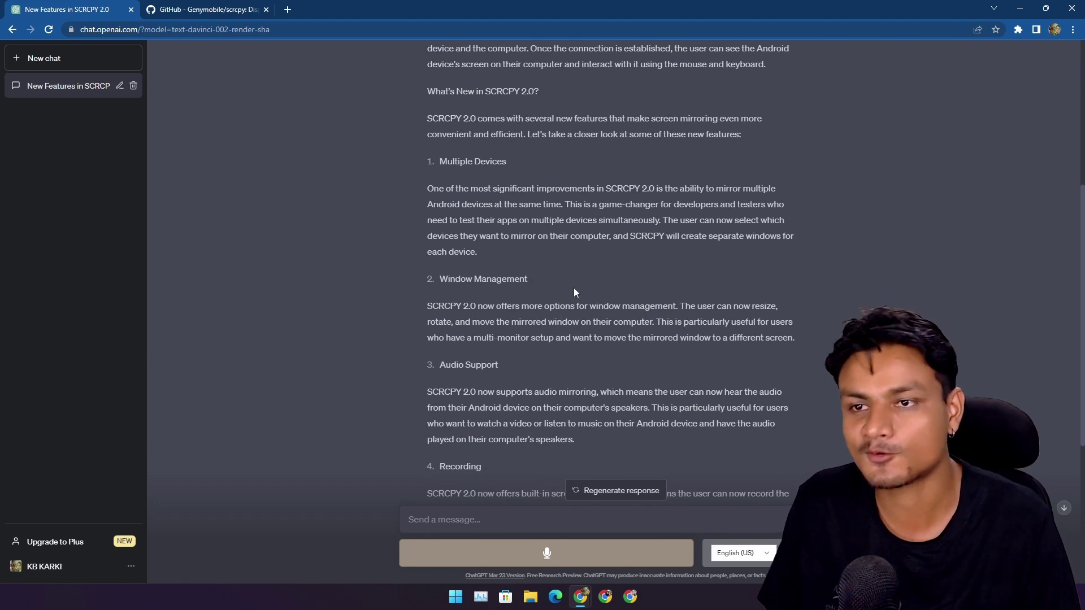
{"action": "scroll", "coordinate": [568, 333], "scroll_direction": "down", "scroll_amount": 3}
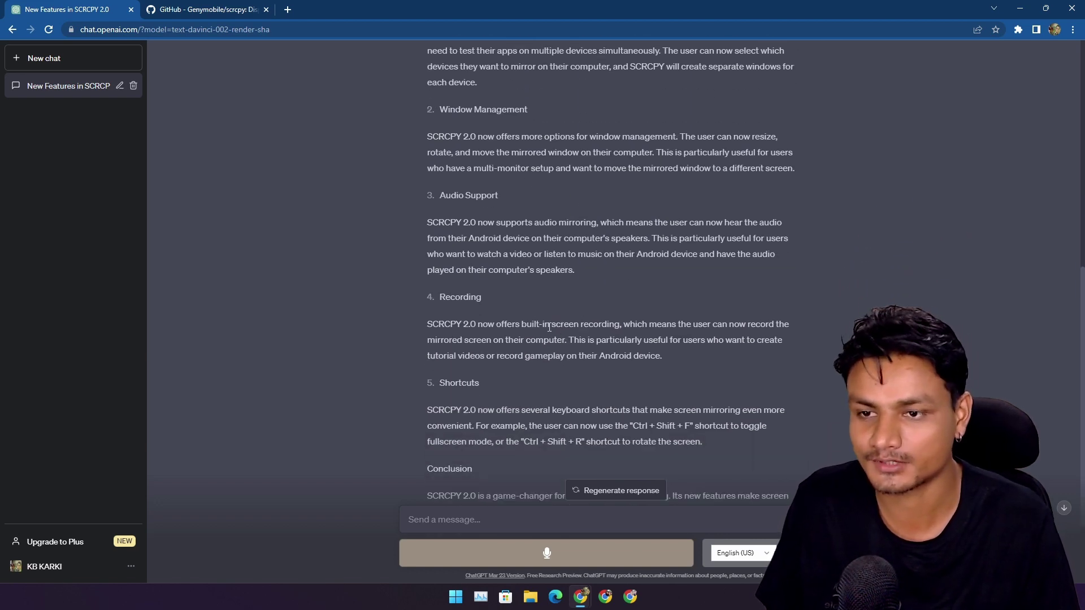
{"action": "scroll", "coordinate": [545, 323], "scroll_direction": "down", "scroll_amount": 2}
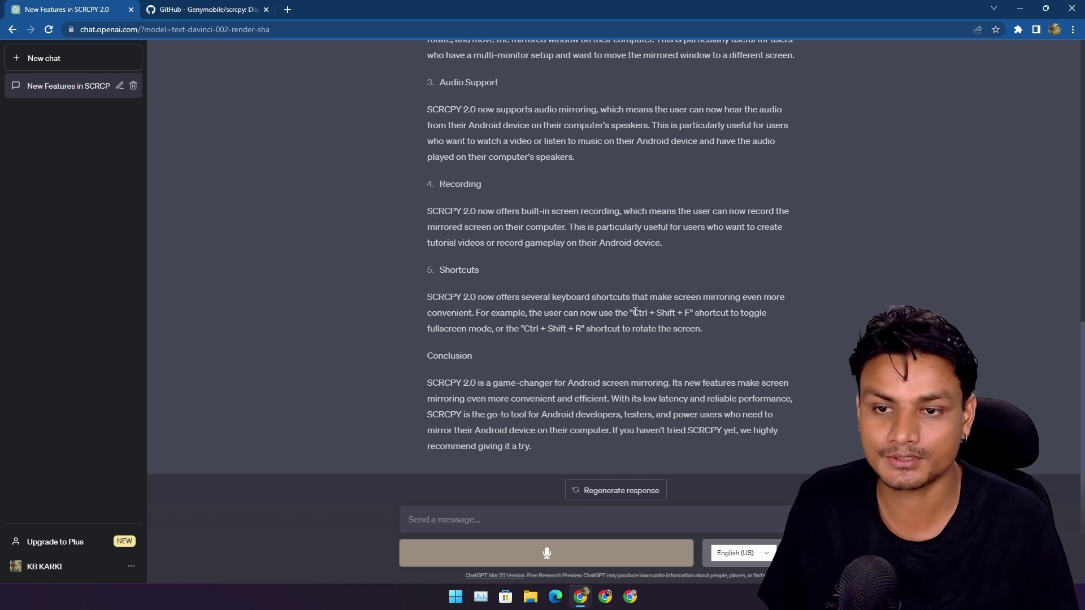
{"action": "left_click_drag", "start_coordinate": [633, 313], "coordinate": [694, 312]}
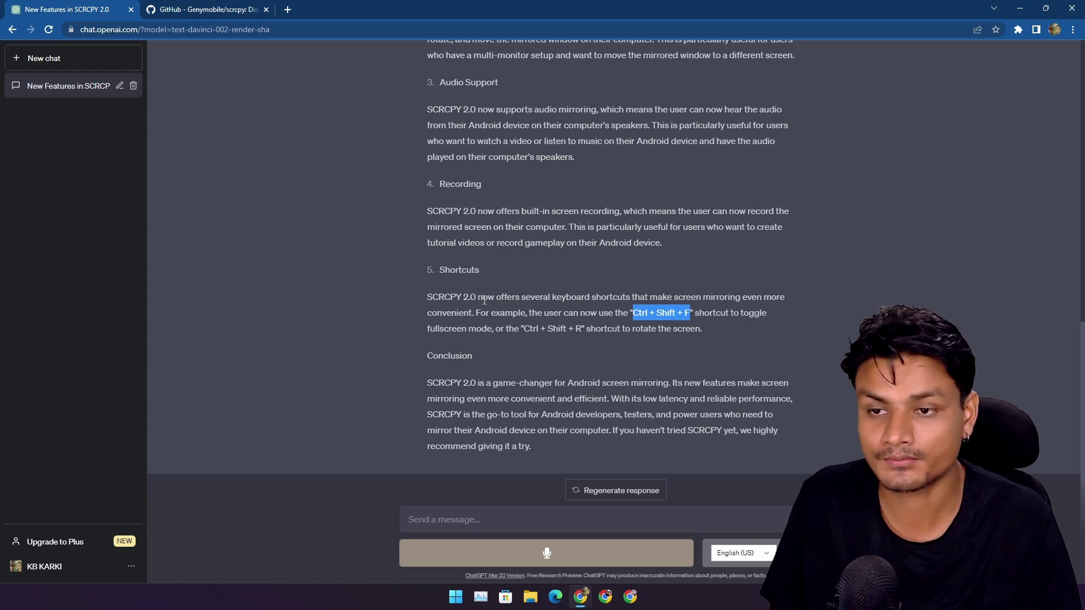
{"action": "left_click_drag", "start_coordinate": [428, 296], "coordinate": [479, 296]}
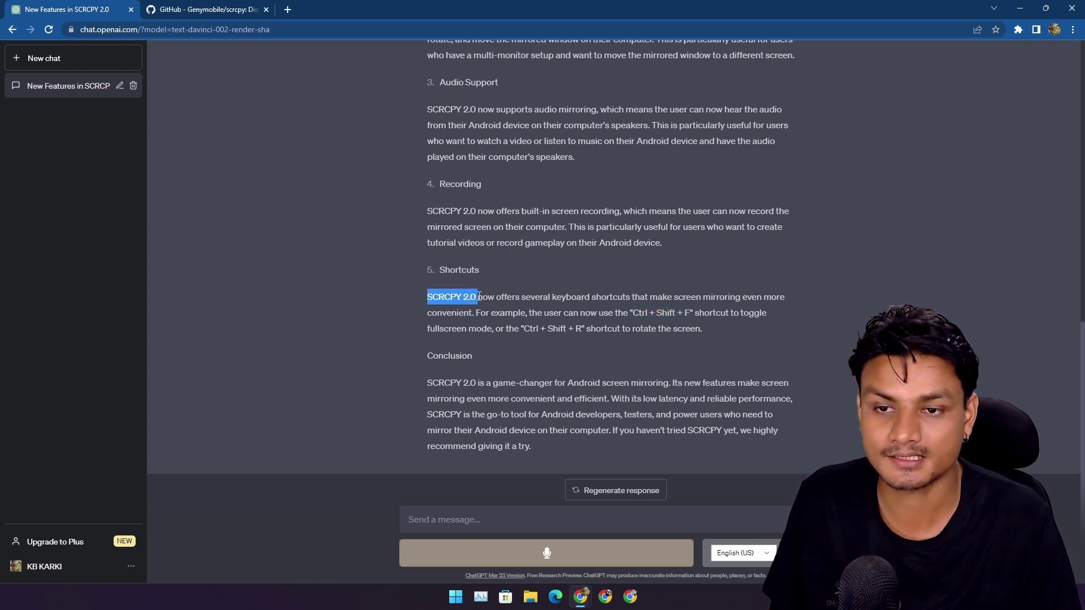
{"action": "left_click", "coordinate": [630, 310]}
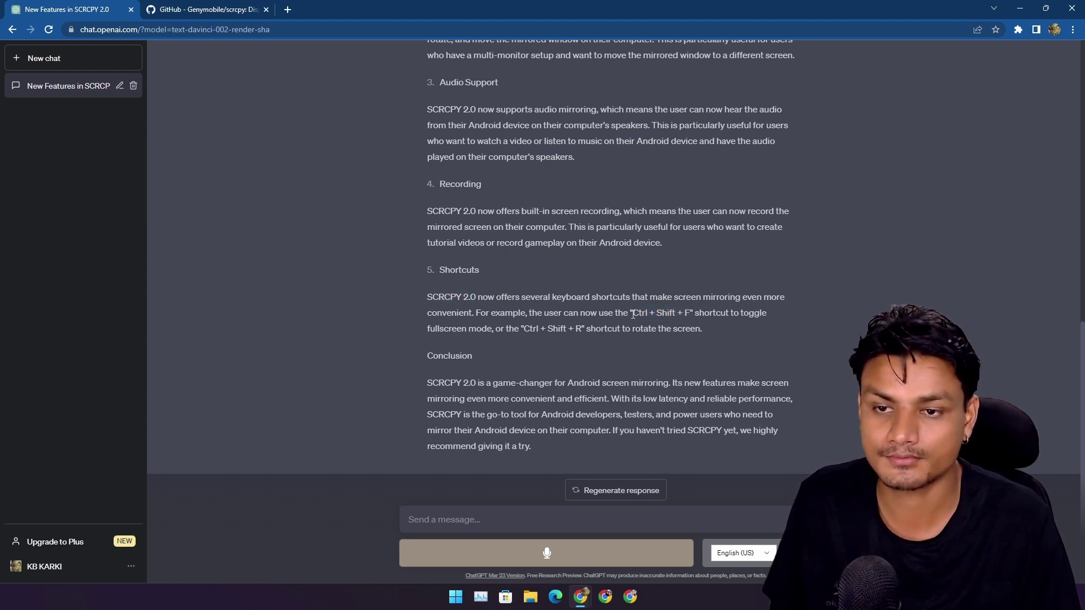
{"action": "left_click_drag", "start_coordinate": [633, 314], "coordinate": [688, 318]}
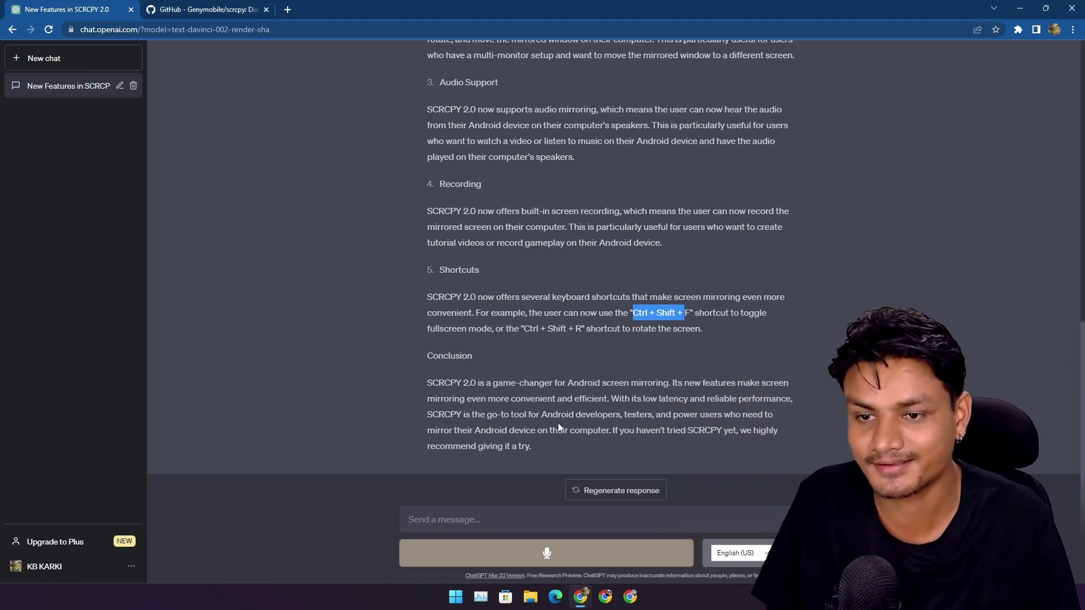
- Highlight the whole answer through the Conclusion, then bring the Bard window forward
{"action": "left_click_drag", "start_coordinate": [531, 446], "coordinate": [588, 183]}
{"action": "scroll", "coordinate": [568, 355], "scroll_direction": "up", "scroll_amount": 9}
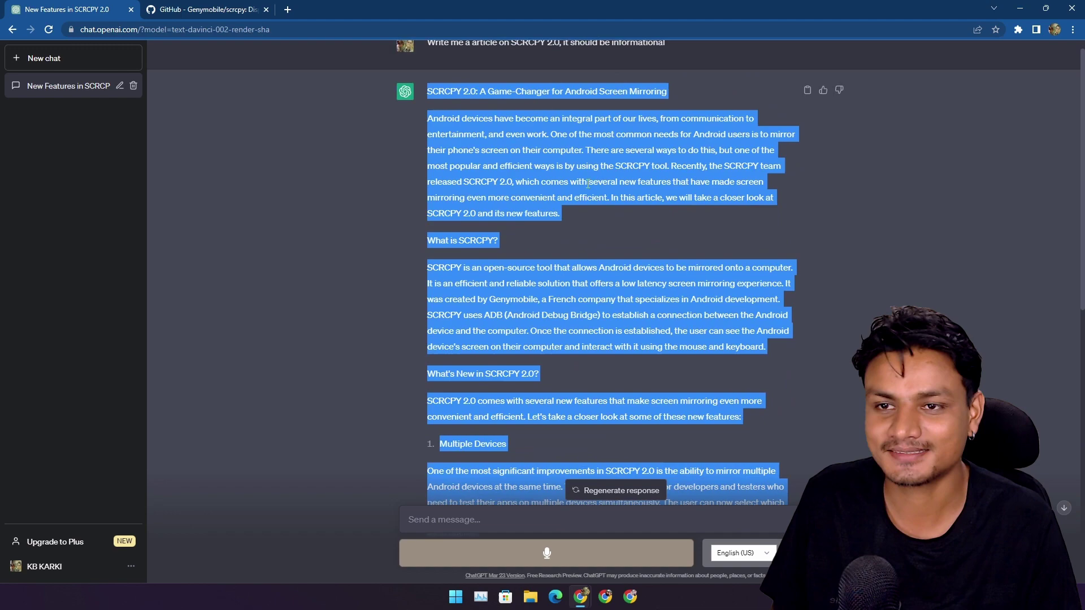
{"action": "left_click", "coordinate": [588, 184]}
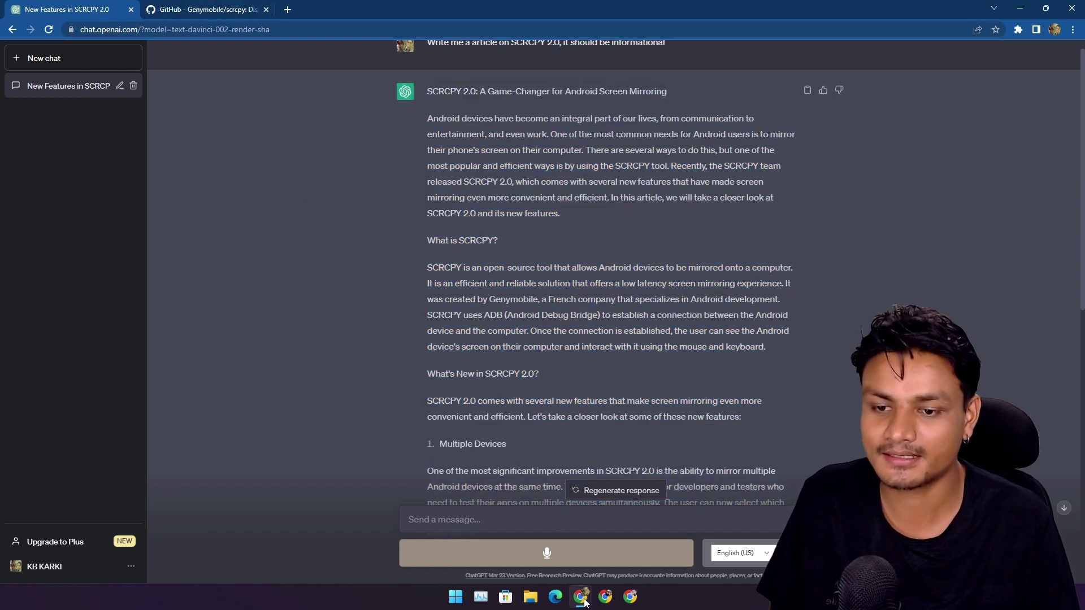
{"action": "left_click", "coordinate": [552, 514]}
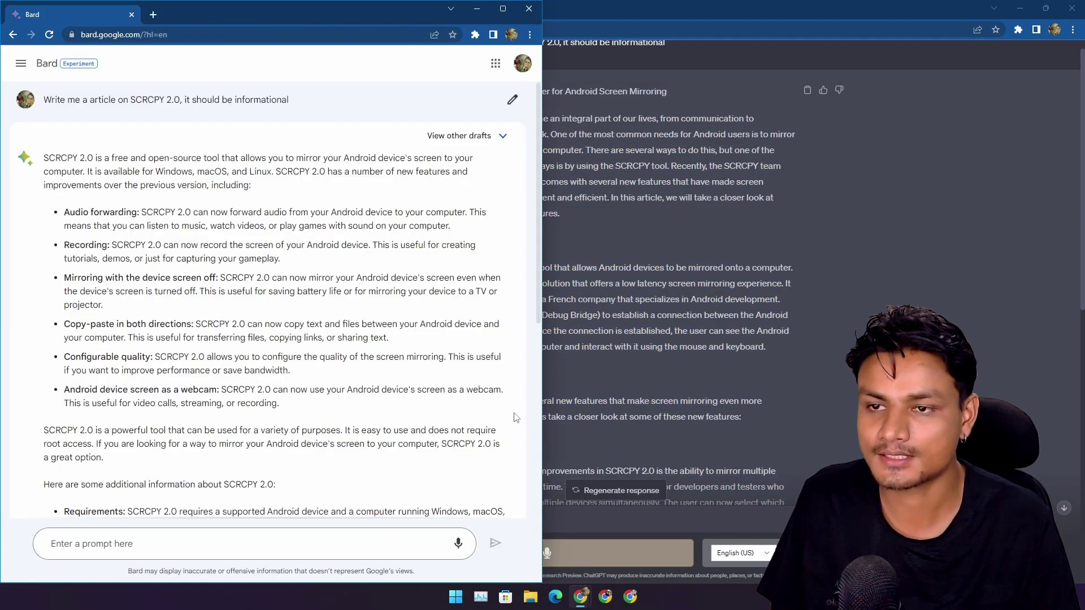
- Maximize the Bard window and scroll through its SCRCPY 2.0 article
{"action": "left_click", "coordinate": [503, 9]}
{"action": "scroll", "coordinate": [515, 353], "scroll_direction": "down", "scroll_amount": 4}
{"action": "scroll", "coordinate": [516, 353], "scroll_direction": "up", "scroll_amount": 4}
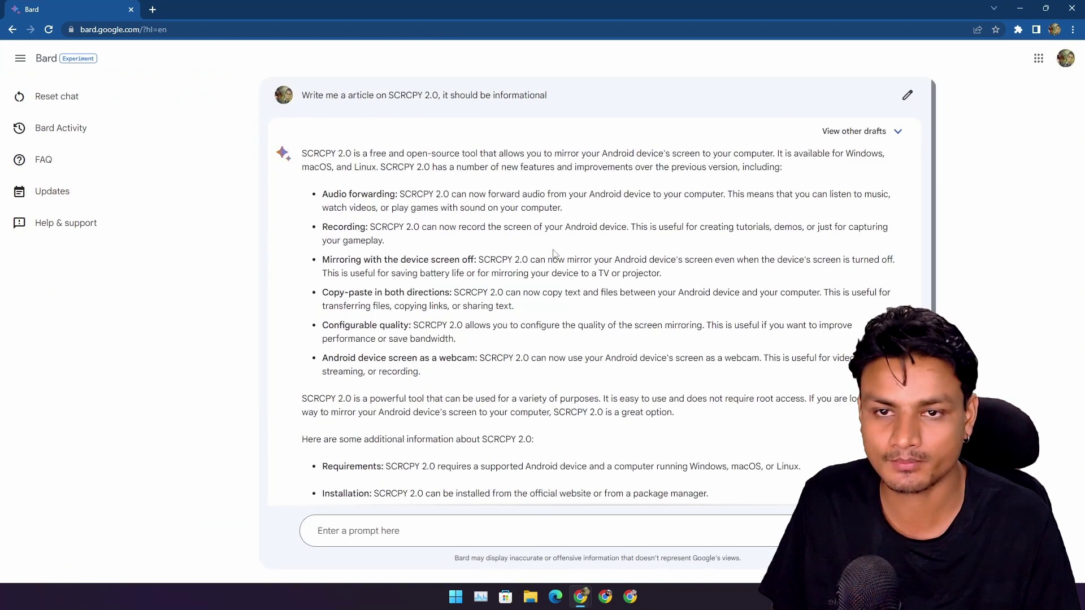
{"action": "scroll", "coordinate": [368, 253], "scroll_direction": "down", "scroll_amount": 2}
{"action": "scroll", "coordinate": [374, 244], "scroll_direction": "up", "scroll_amount": 2}
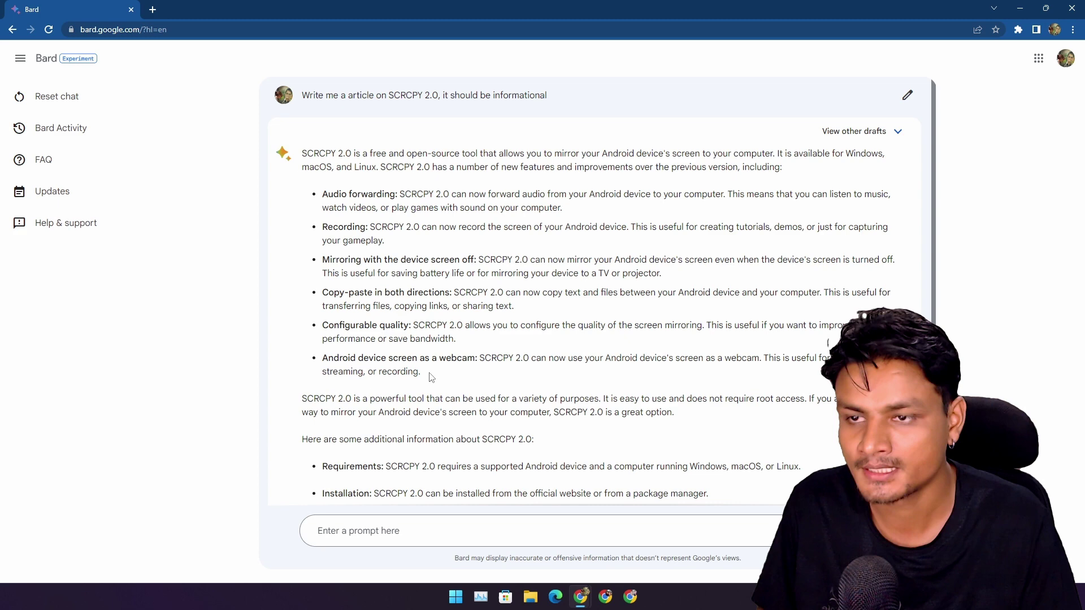
- Highlight all six SCRCPY 2.0 feature bullets while reading Bard's answer
{"action": "left_click_drag", "start_coordinate": [431, 378], "coordinate": [318, 192]}
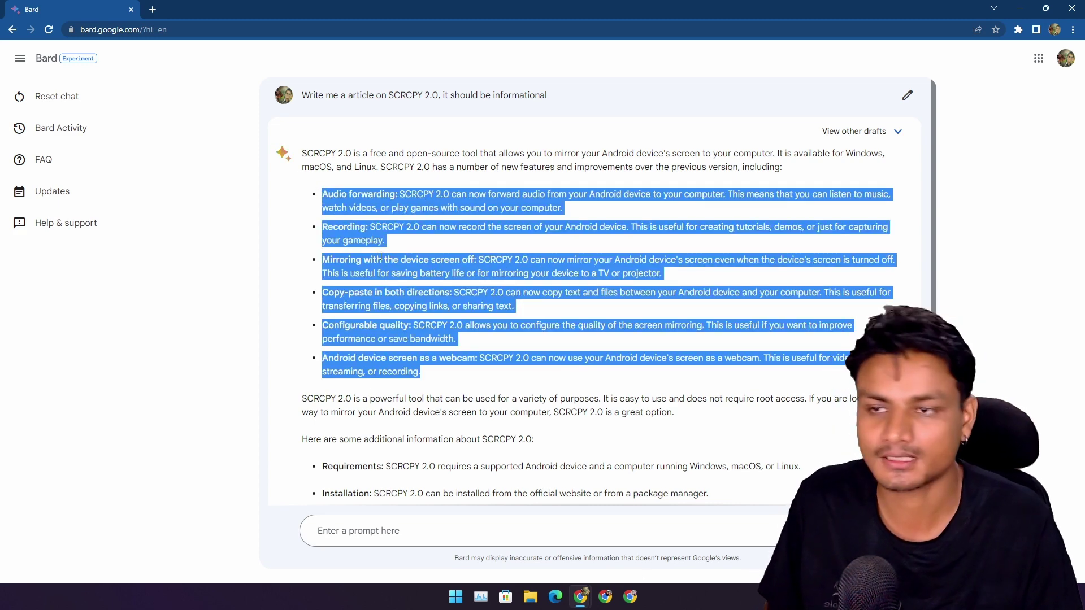
{"action": "left_click", "coordinate": [349, 219]}
{"action": "scroll", "coordinate": [373, 271], "scroll_direction": "down", "scroll_amount": 3}
{"action": "scroll", "coordinate": [396, 311], "scroll_direction": "up", "scroll_amount": 3}
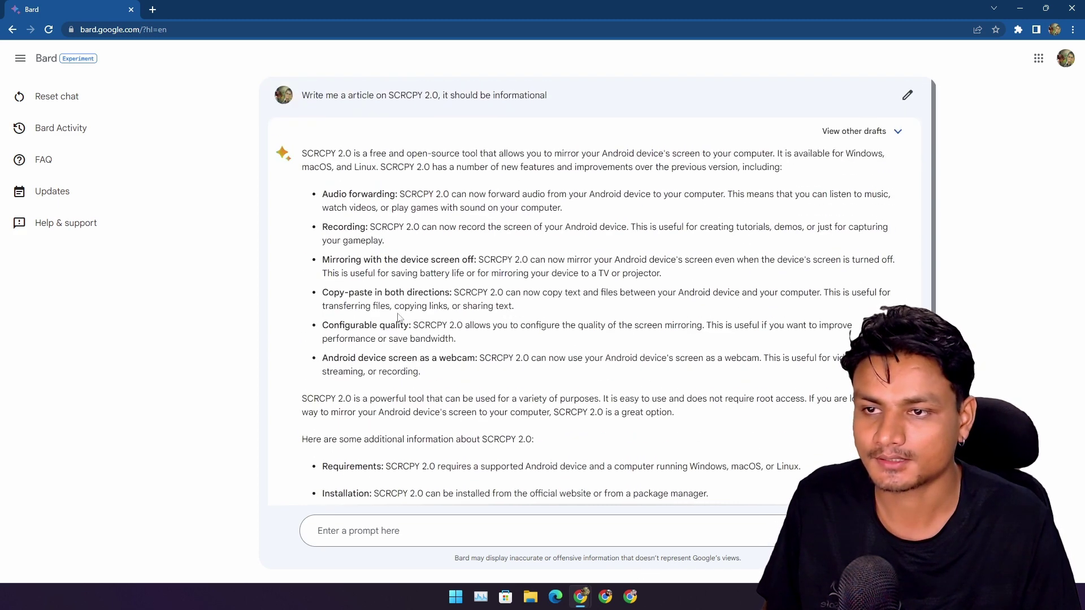
{"action": "scroll", "coordinate": [399, 296], "scroll_direction": "down", "scroll_amount": 5}
{"action": "scroll", "coordinate": [399, 303], "scroll_direction": "up", "scroll_amount": 5}
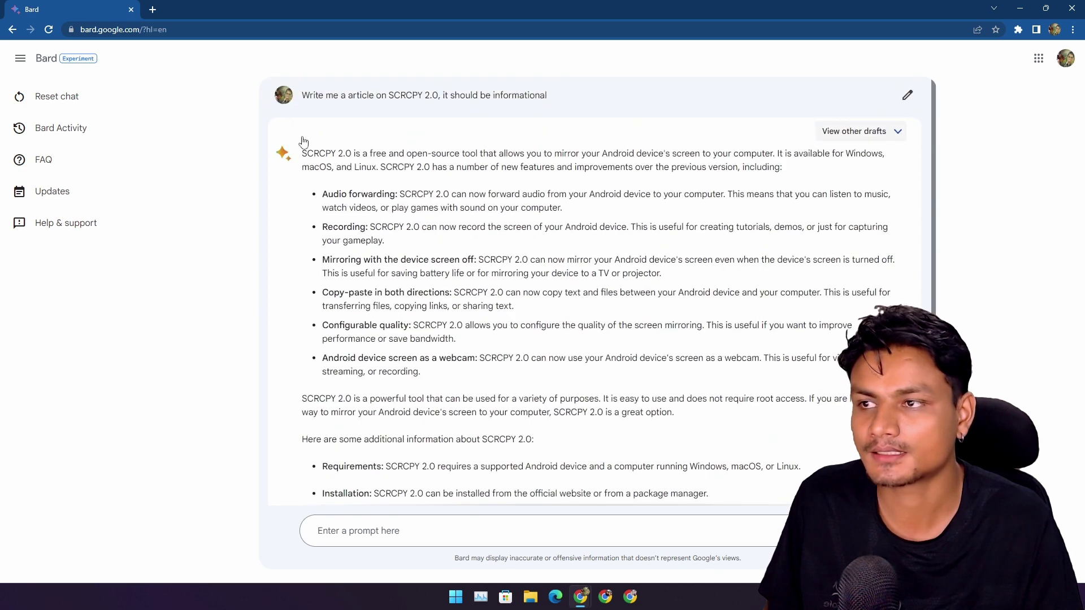
{"action": "scroll", "coordinate": [446, 355], "scroll_direction": "down", "scroll_amount": 3}
{"action": "scroll", "coordinate": [469, 344], "scroll_direction": "up", "scroll_amount": 3}
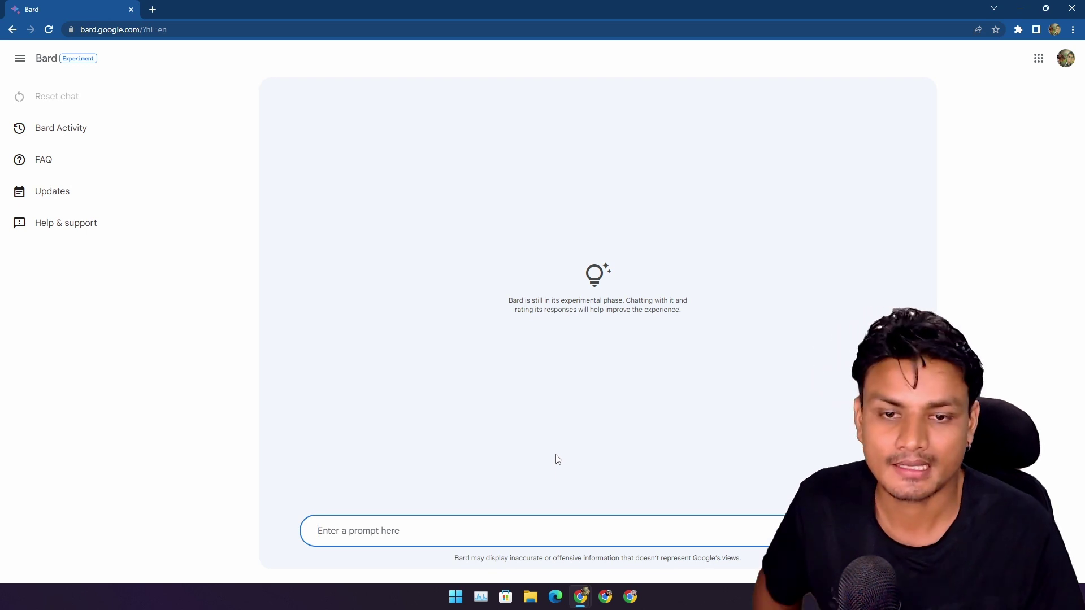
- Ask Bard 'Help me build a blogger template from a scratch' for template code
{"action": "type", "text": "Help me build"}
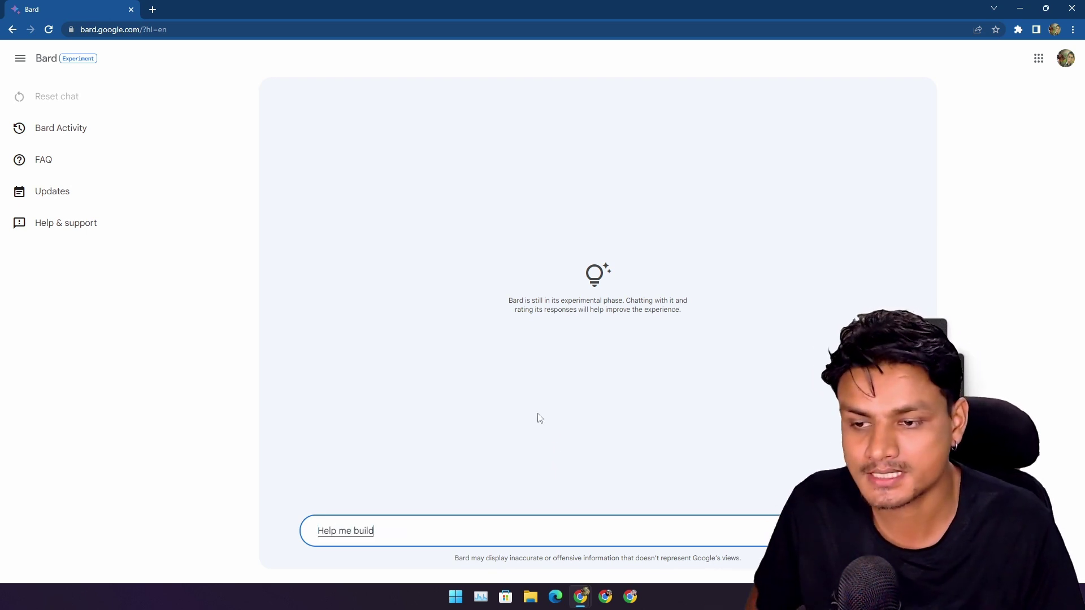
{"action": "type", "text": " a blogger template from a scratch"}
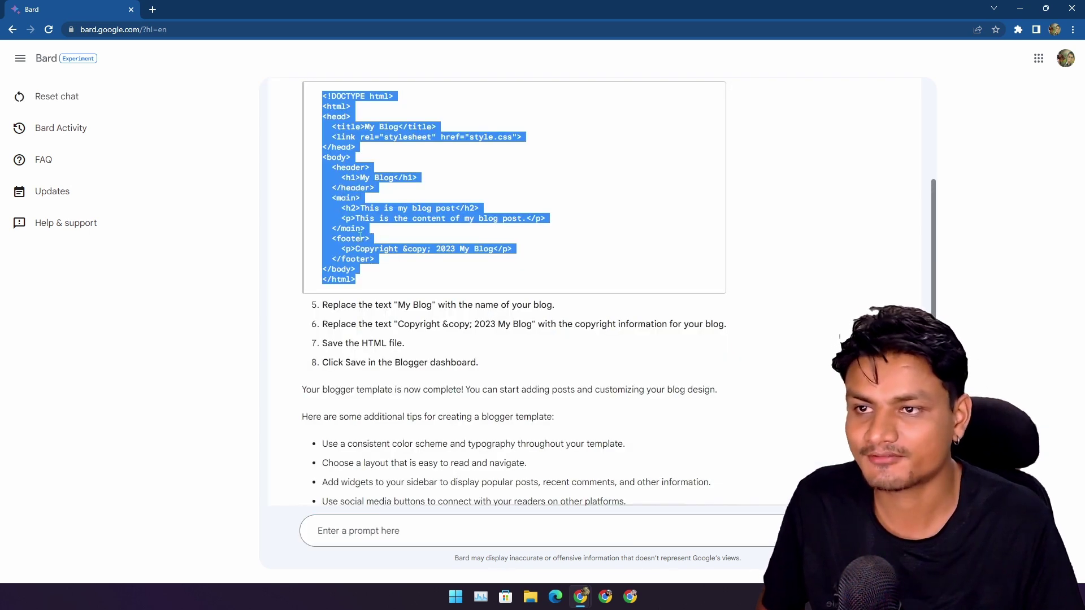
{"action": "scroll", "coordinate": [360, 237], "scroll_direction": "up", "scroll_amount": 2}
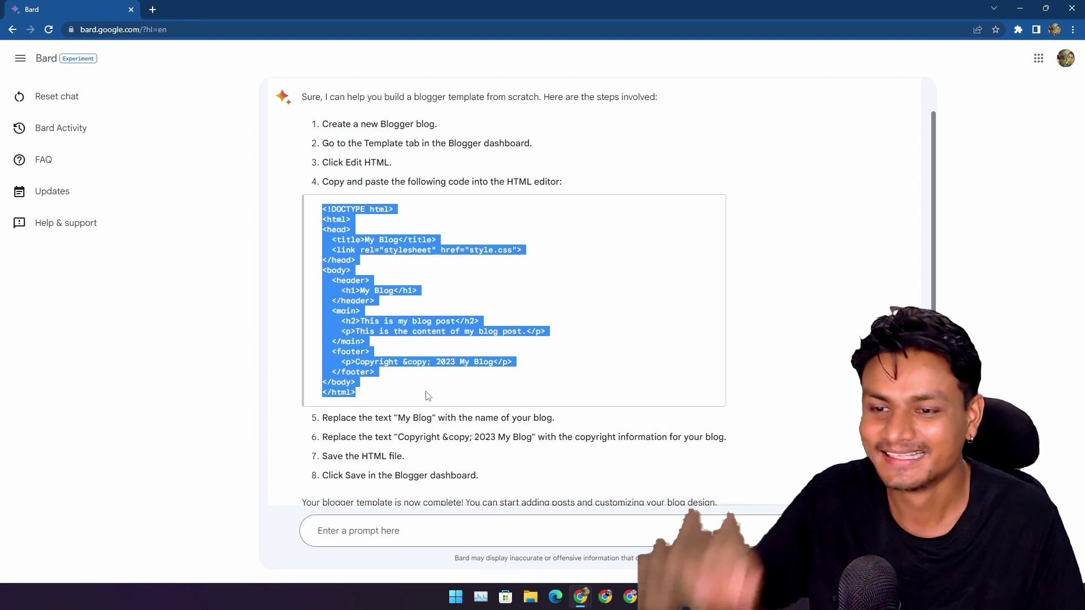
- Scroll through ChatGPT's Blogger template guide and its HTML, Blogger-tag and CSS code examples
{"action": "scroll", "coordinate": [499, 314], "scroll_direction": "up", "scroll_amount": 1}
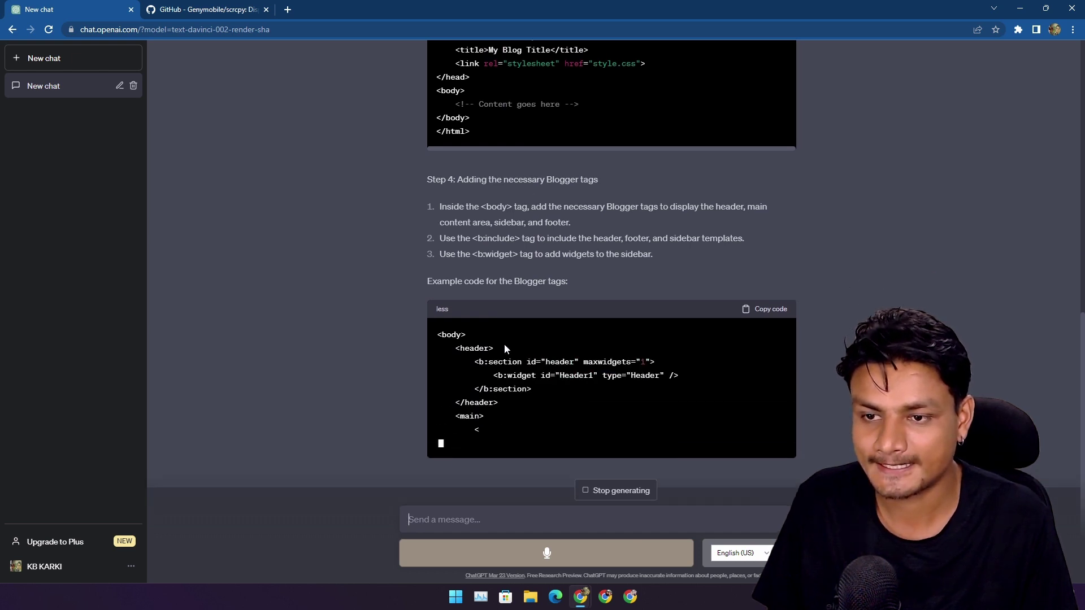
{"action": "scroll", "coordinate": [516, 361], "scroll_direction": "up", "scroll_amount": 5}
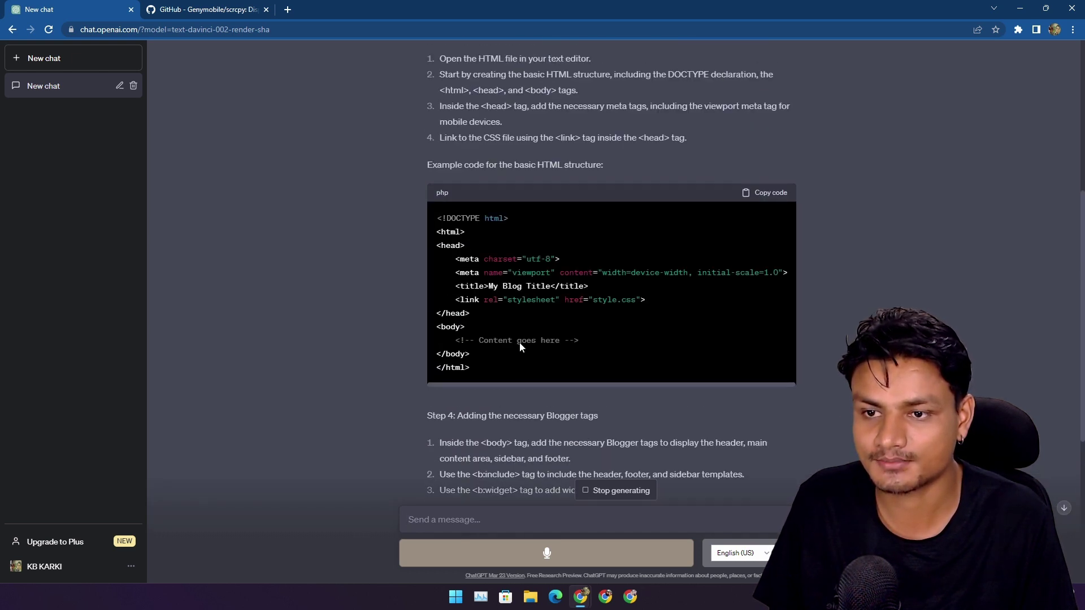
{"action": "scroll", "coordinate": [559, 370], "scroll_direction": "down", "scroll_amount": 8}
{"action": "scroll", "coordinate": [559, 350], "scroll_direction": "down", "scroll_amount": 1}
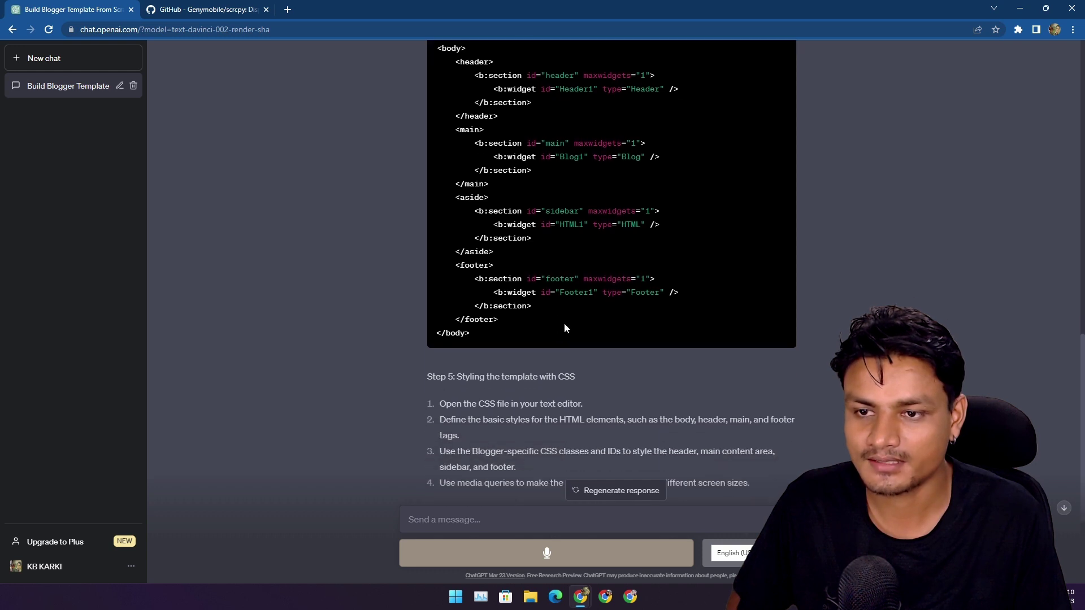
{"action": "scroll", "coordinate": [527, 334], "scroll_direction": "down", "scroll_amount": 3}
{"action": "scroll", "coordinate": [526, 335], "scroll_direction": "up", "scroll_amount": 1}
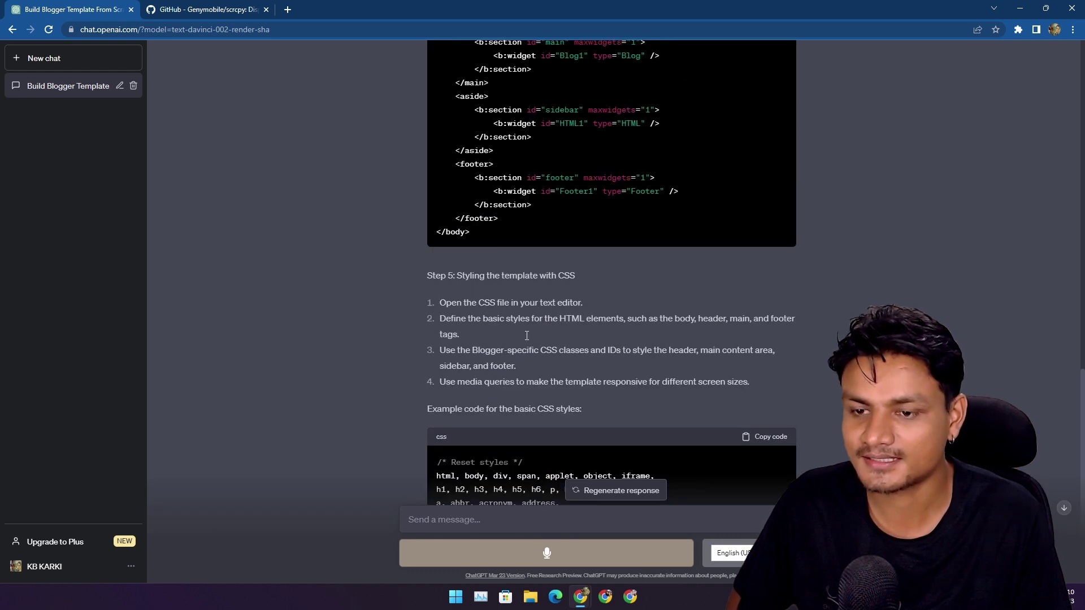
{"action": "scroll", "coordinate": [526, 335], "scroll_direction": "up", "scroll_amount": 1}
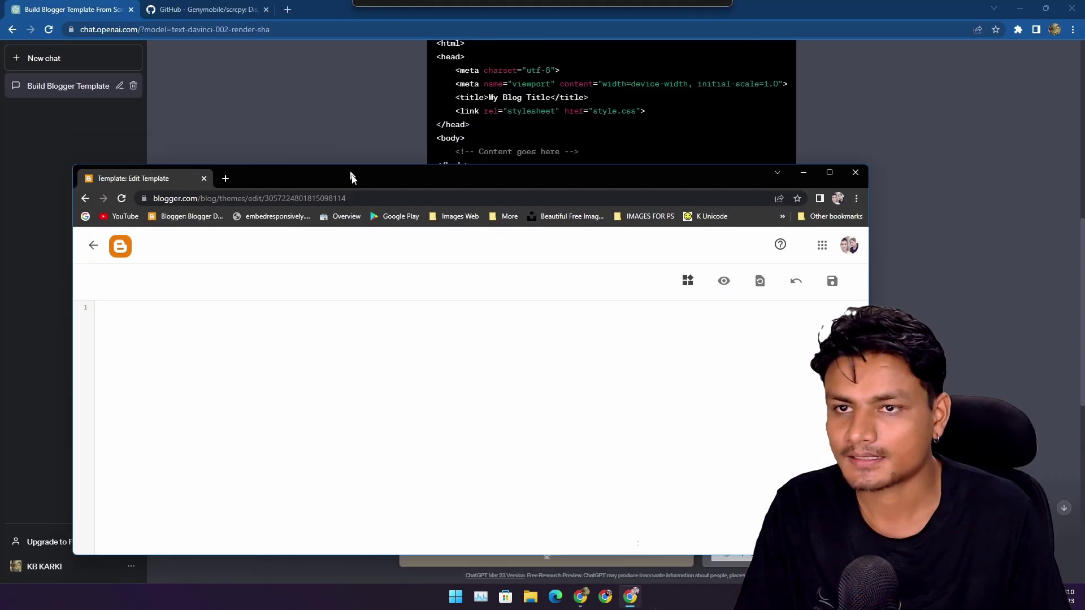
- Copy ChatGPT's basic HTML structure example into the Blogger template editor
{"action": "left_click", "coordinate": [390, 102]}
{"action": "scroll", "coordinate": [508, 226], "scroll_direction": "up", "scroll_amount": 1}
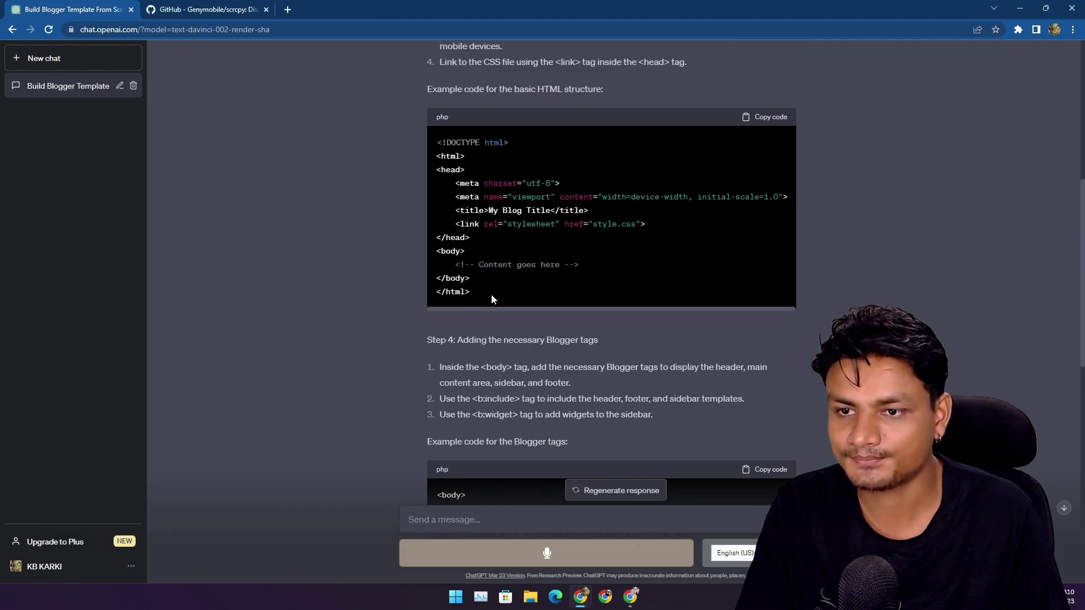
{"action": "mouse_move", "coordinate": [492, 299]}
{"action": "left_mouse_down"}
{"action": "mouse_move", "coordinate": [425, 162]}
{"action": "mouse_move", "coordinate": [439, 146]}
{"action": "mouse_move", "coordinate": [466, 172]}
{"action": "mouse_move", "coordinate": [505, 294]}
{"action": "left_mouse_up"}
{"action": "right_click", "coordinate": [492, 206]}
{"action": "left_click", "coordinate": [511, 219]}
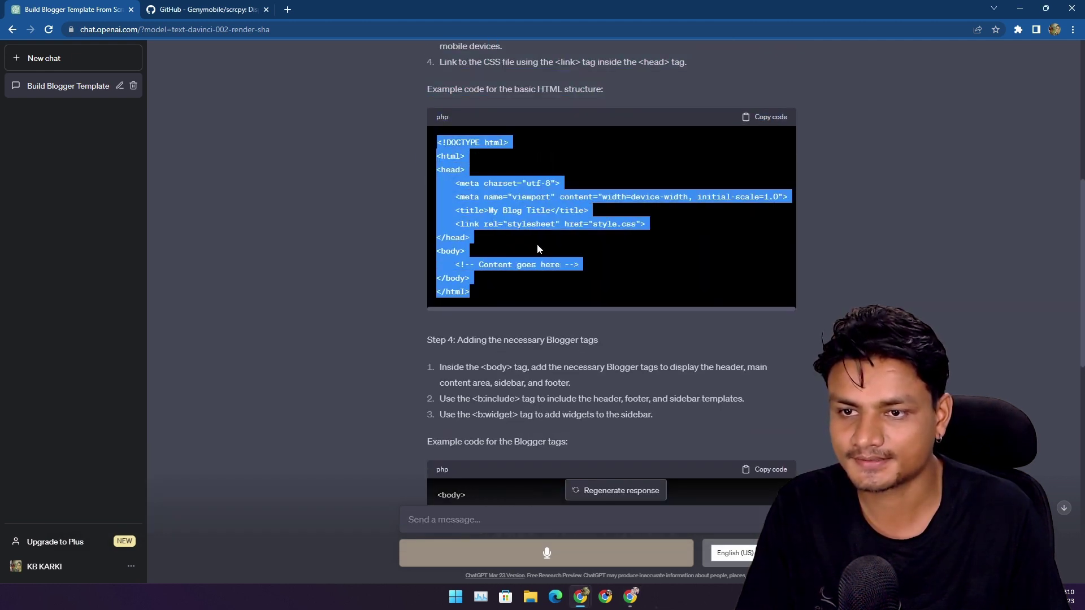
{"action": "left_click", "coordinate": [637, 599]}
{"action": "key", "text": "ctrl+v"}
{"action": "key", "text": "ctrl+s"}
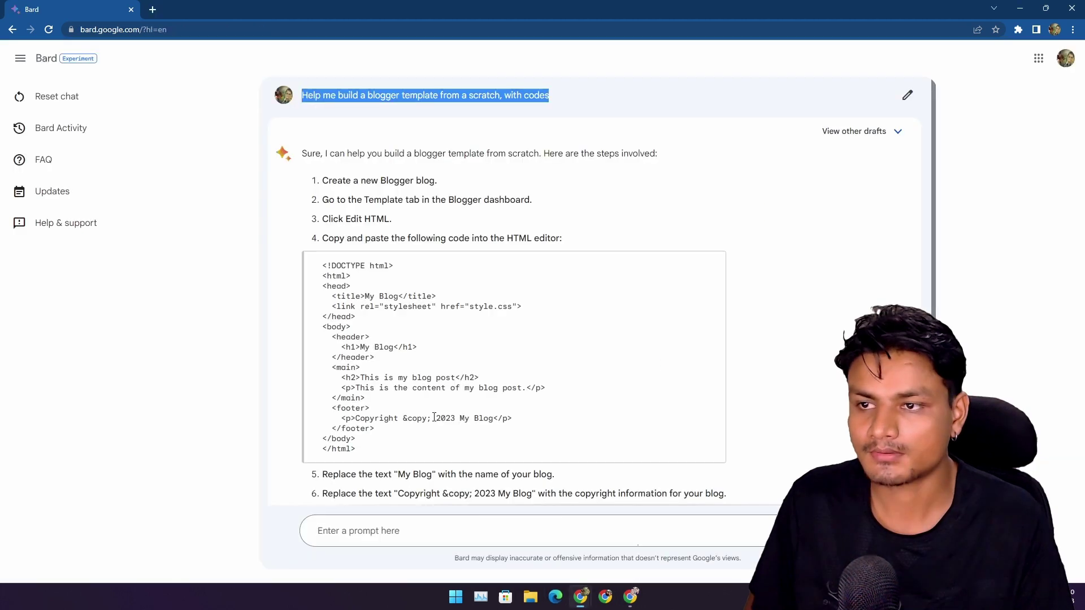
- Replace the editor contents with Bard's 19-line HTML template and save it, raising an unterminated 'link' tag error
{"action": "scroll", "coordinate": [409, 288], "scroll_direction": "down", "scroll_amount": 1}
{"action": "left_click_drag", "start_coordinate": [363, 392], "coordinate": [313, 208]}
{"action": "right_click", "coordinate": [374, 230]}
{"action": "left_click", "coordinate": [392, 240]}
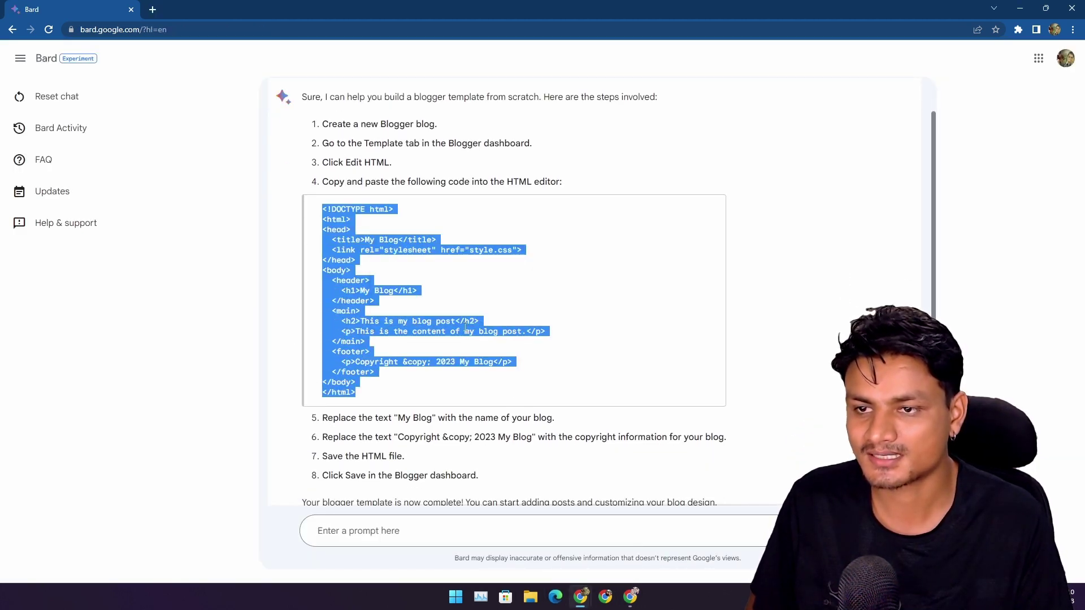
{"action": "left_click", "coordinate": [631, 596]}
{"action": "key", "text": "ctrl+a"}
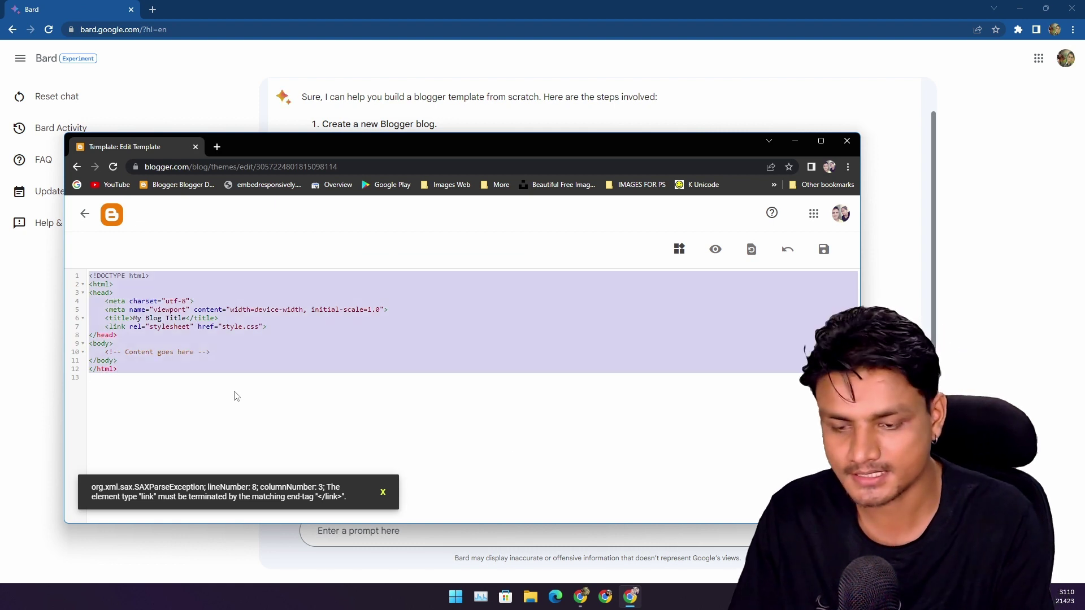
{"action": "key", "text": "BackSpace"}
{"action": "key", "text": "ctrl+v"}
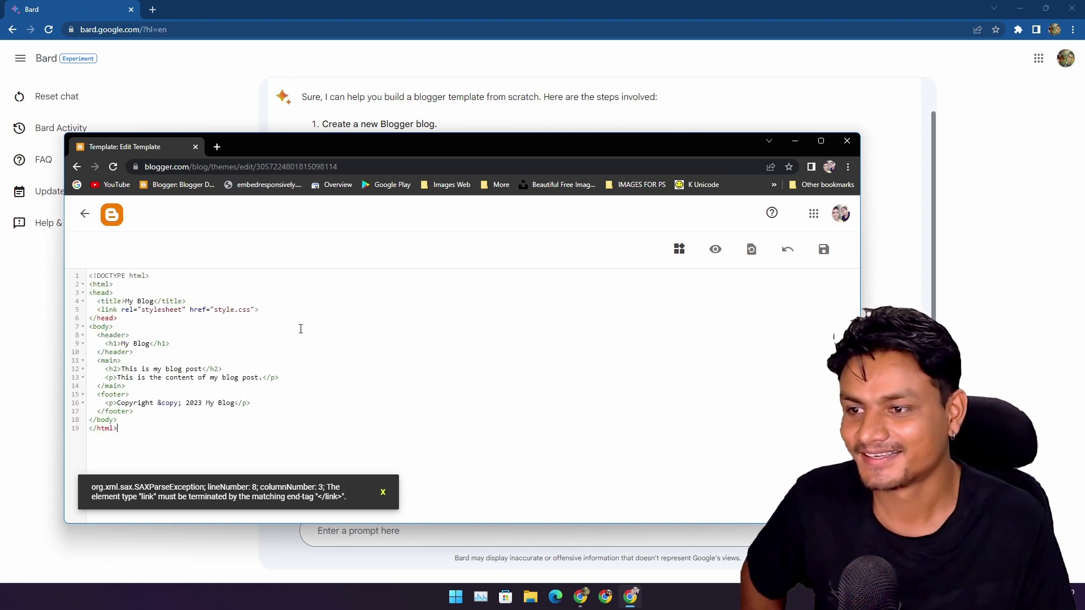
{"action": "left_click", "coordinate": [823, 250]}
- Delete the template code and close the Blogger editor without saving, returning to Bard
{"action": "key", "text": "ctrl+a"}
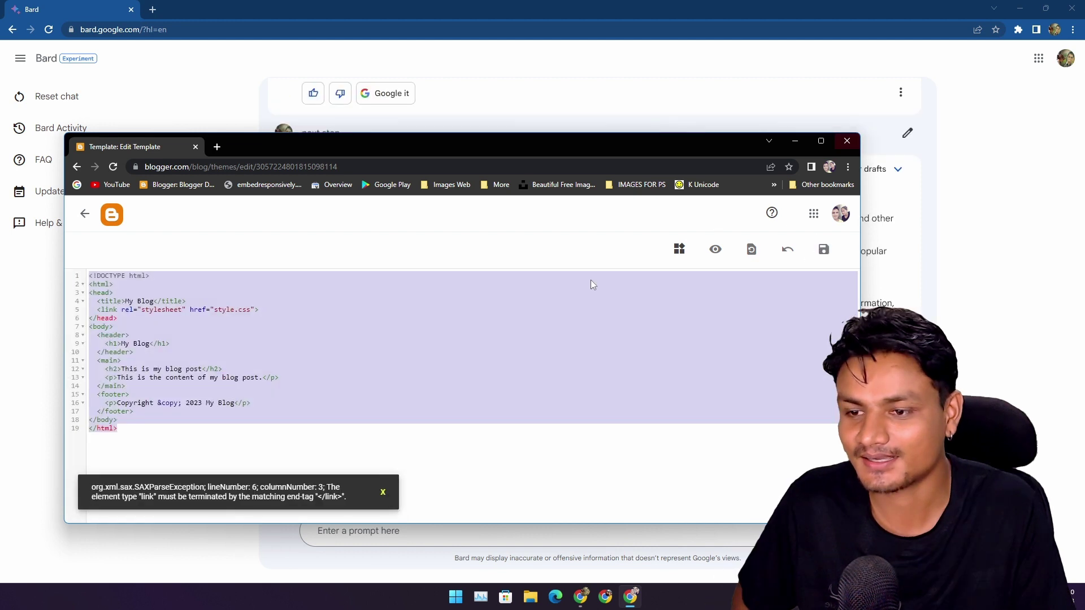
{"action": "left_click_drag", "start_coordinate": [126, 451], "coordinate": [86, 275]}
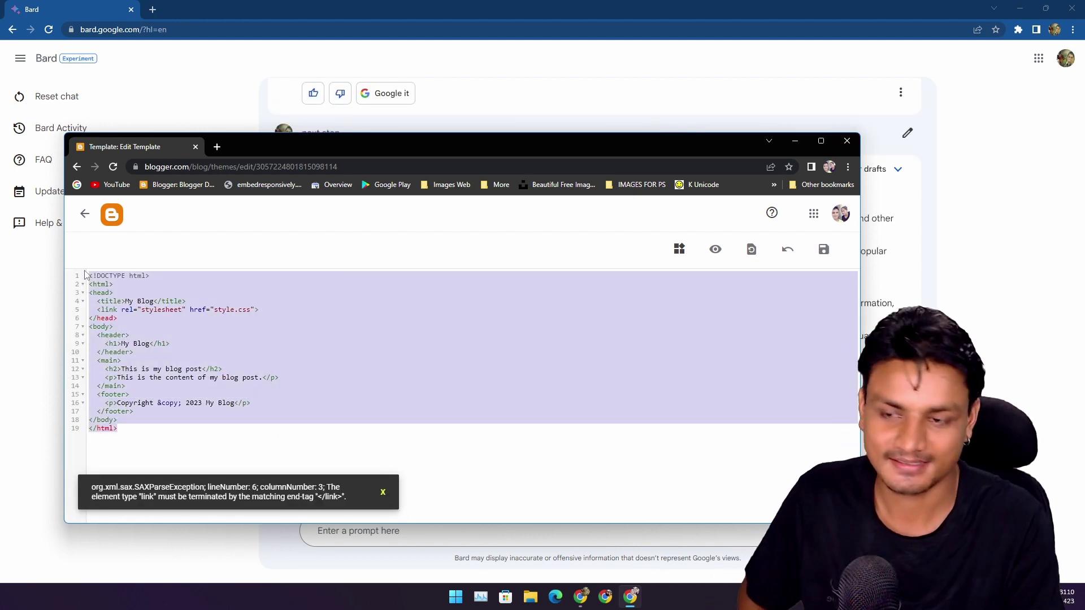
{"action": "key", "text": "BackSpace"}
{"action": "left_click", "coordinate": [868, 148]}
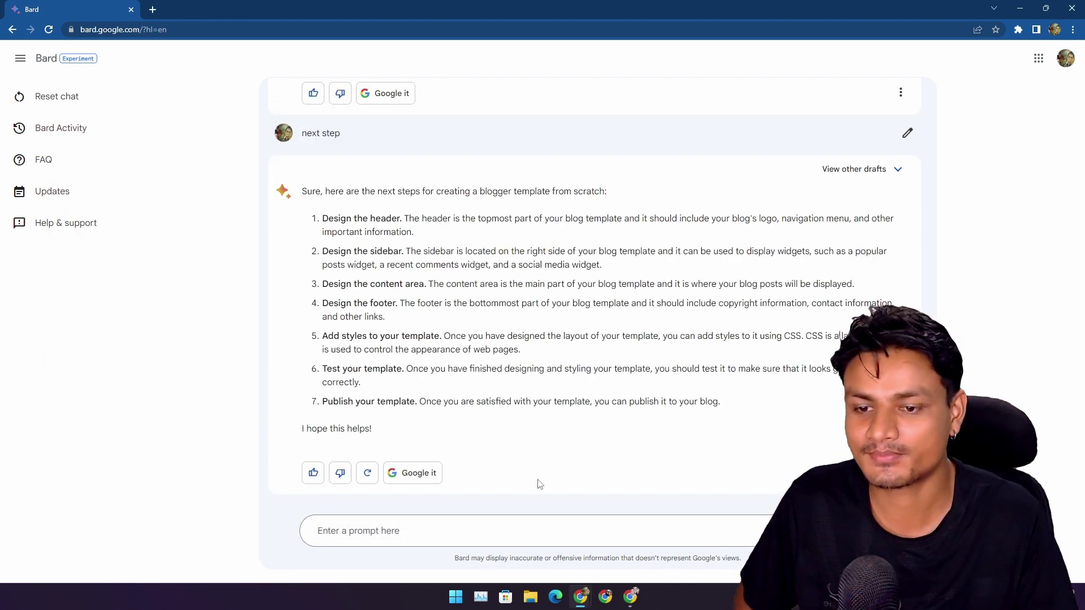
{"action": "left_click", "coordinate": [630, 596]}
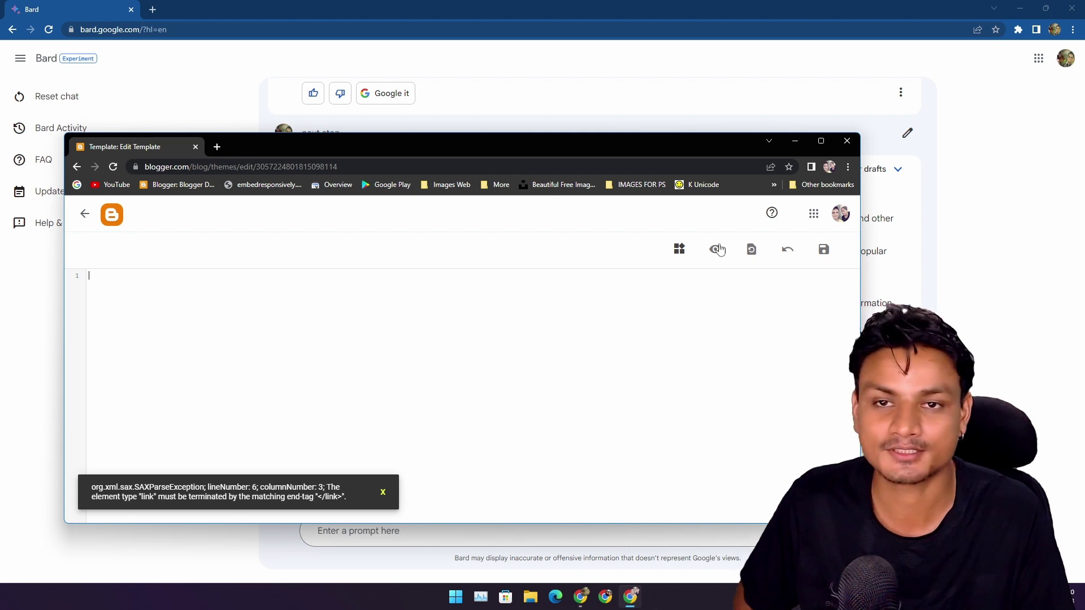
{"action": "left_click", "coordinate": [846, 141]}
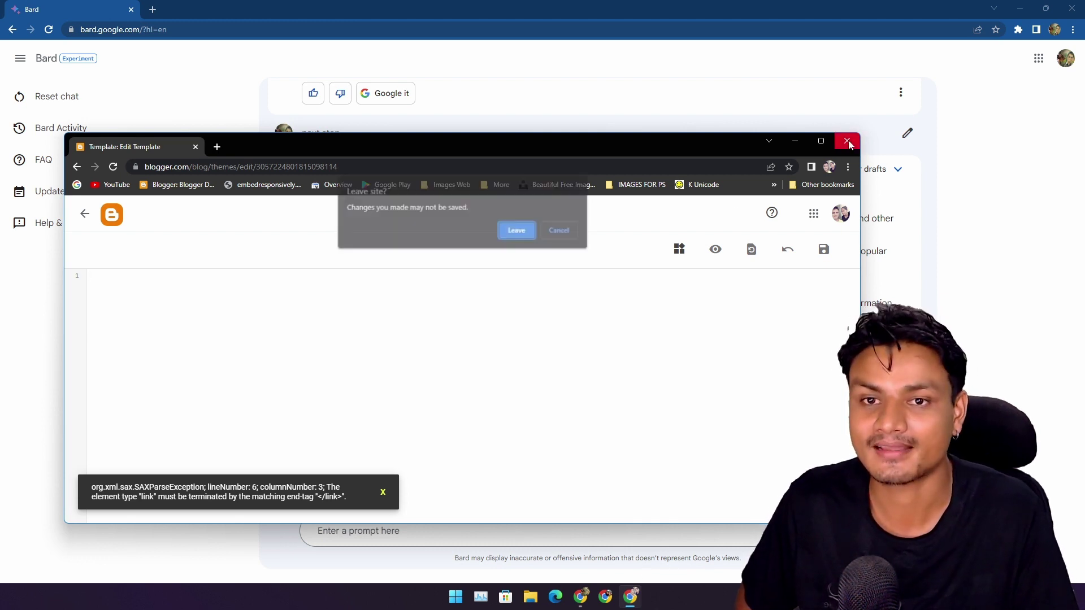
{"action": "left_click", "coordinate": [521, 233]}
{"action": "scroll", "coordinate": [540, 382], "scroll_direction": "up", "scroll_amount": 10}
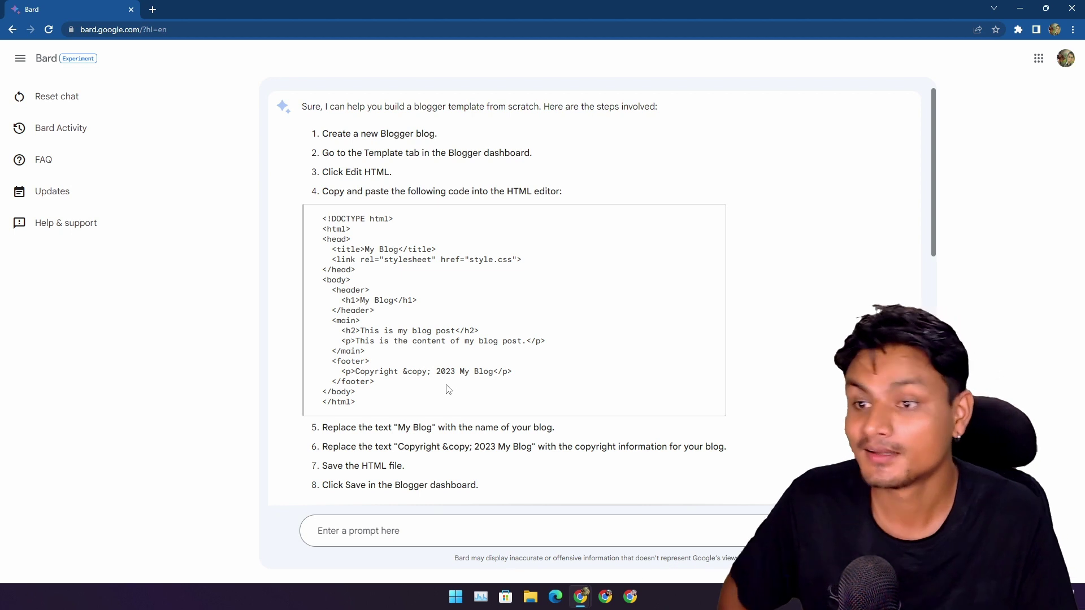
{"action": "left_click_drag", "start_coordinate": [374, 407], "coordinate": [335, 218]}
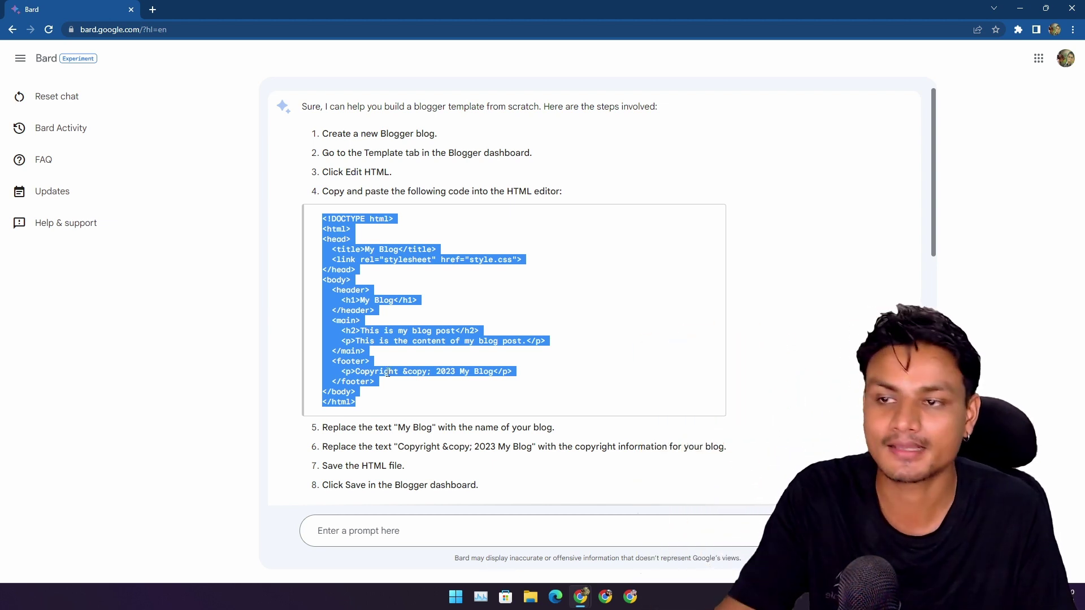
{"action": "scroll", "coordinate": [388, 373], "scroll_direction": "down", "scroll_amount": 2}
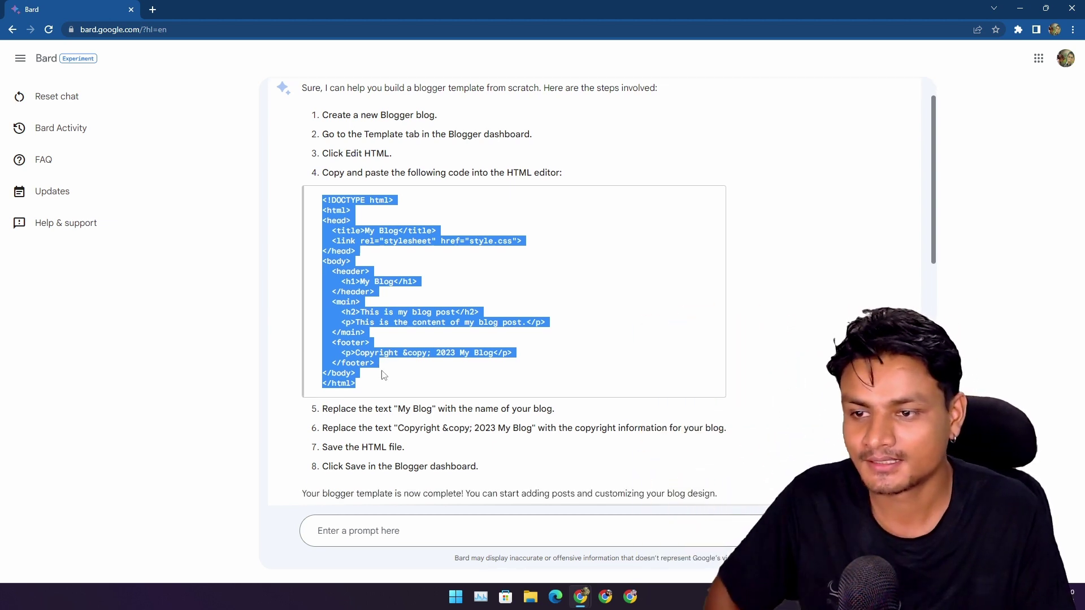
{"action": "left_click", "coordinate": [384, 290]}
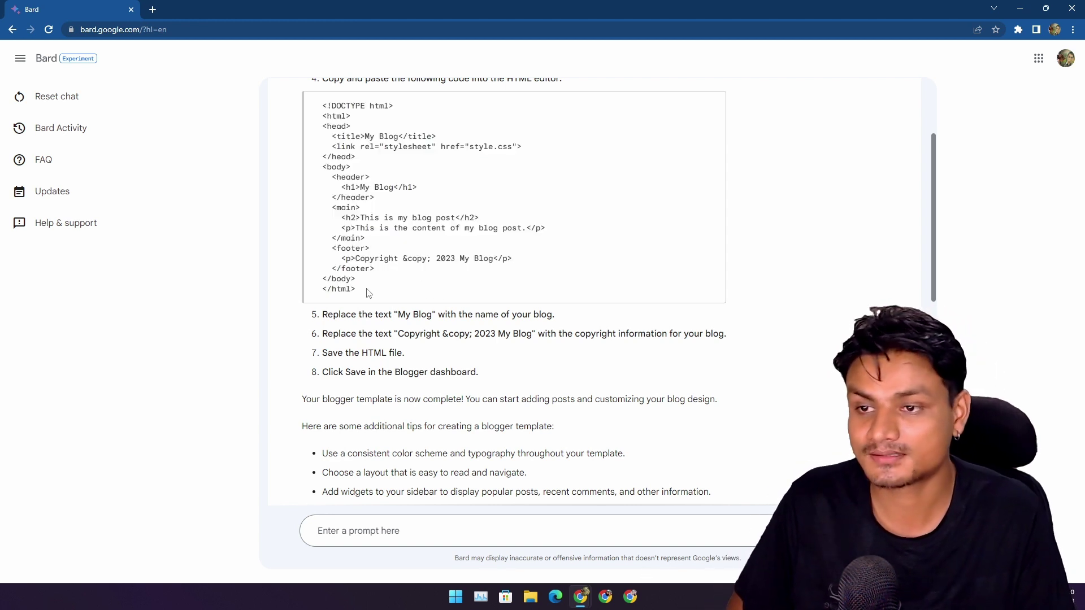
{"action": "left_click_drag", "start_coordinate": [368, 292], "coordinate": [317, 110]}
{"action": "scroll", "coordinate": [432, 295], "scroll_direction": "up", "scroll_amount": 2}
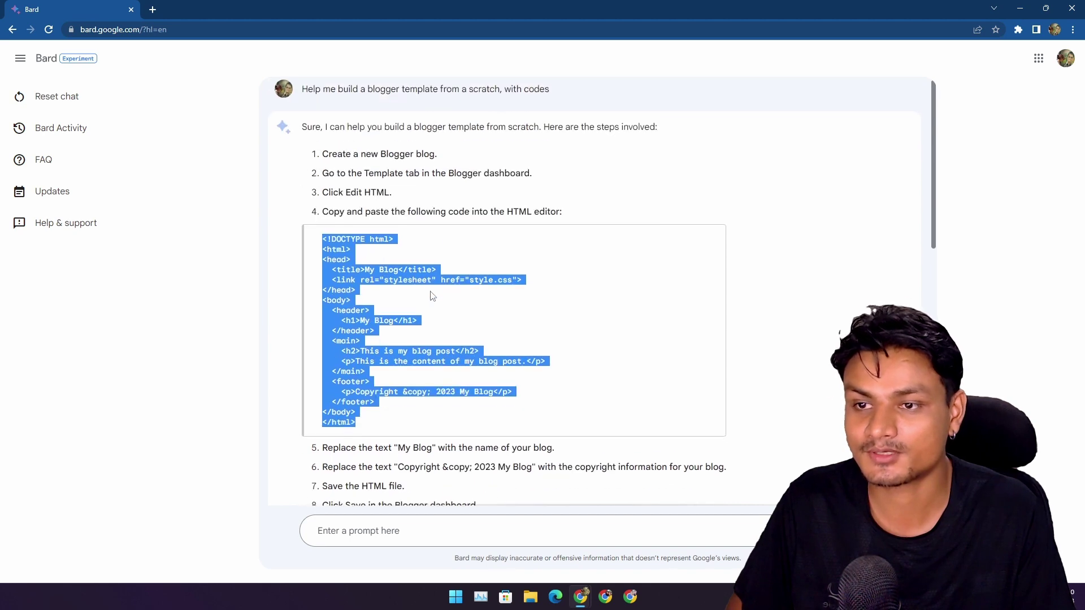
{"action": "scroll", "coordinate": [432, 295], "scroll_direction": "down", "scroll_amount": 12}
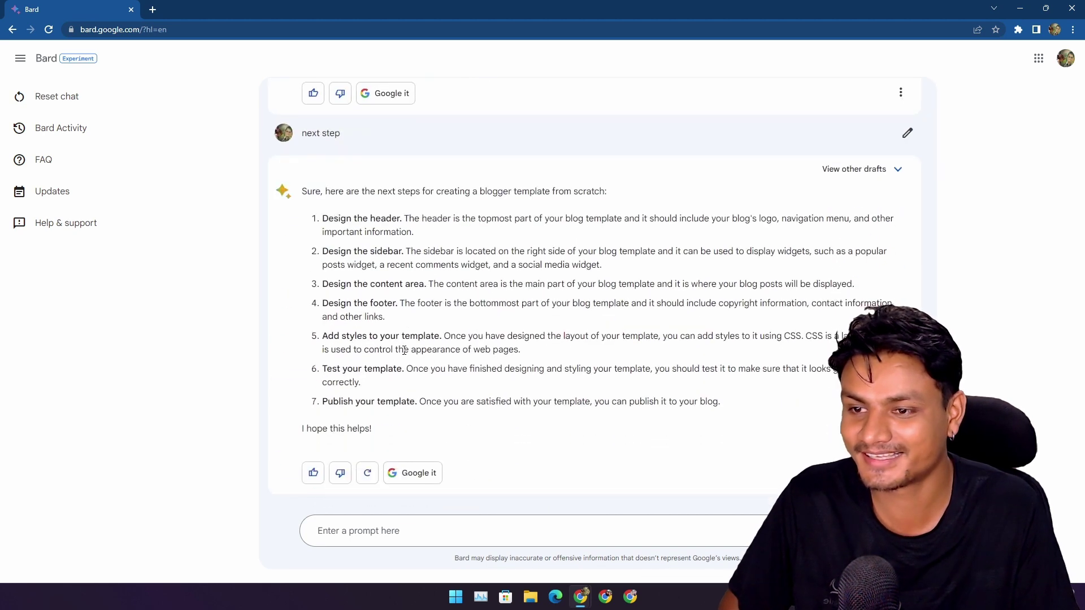
{"action": "scroll", "coordinate": [603, 279], "scroll_direction": "up", "scroll_amount": 1}
{"action": "scroll", "coordinate": [603, 279], "scroll_direction": "down", "scroll_amount": 1}
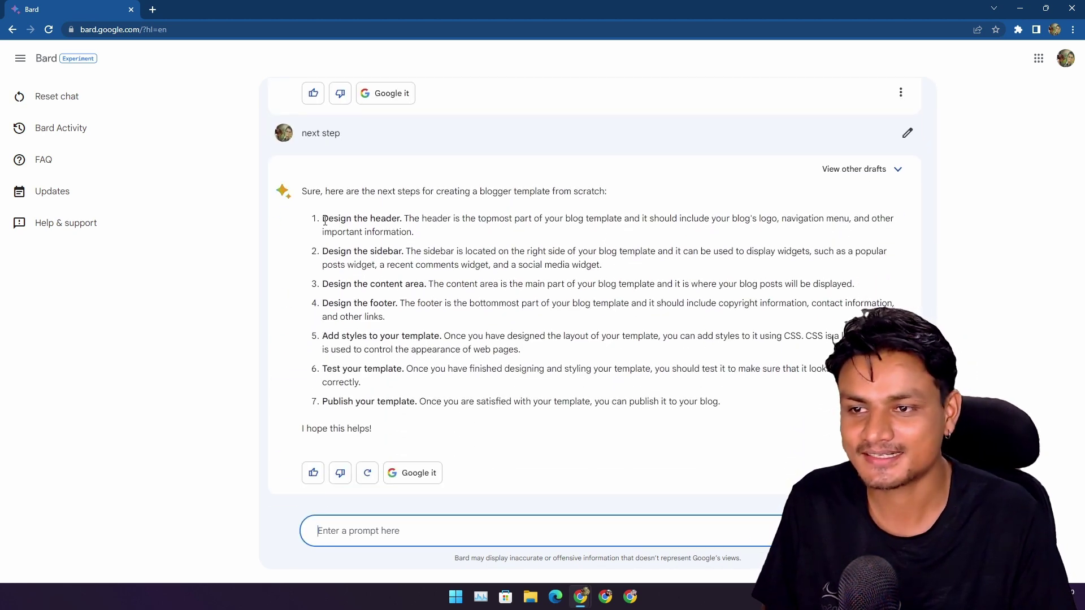
{"action": "left_click_drag", "start_coordinate": [325, 220], "coordinate": [399, 222]}
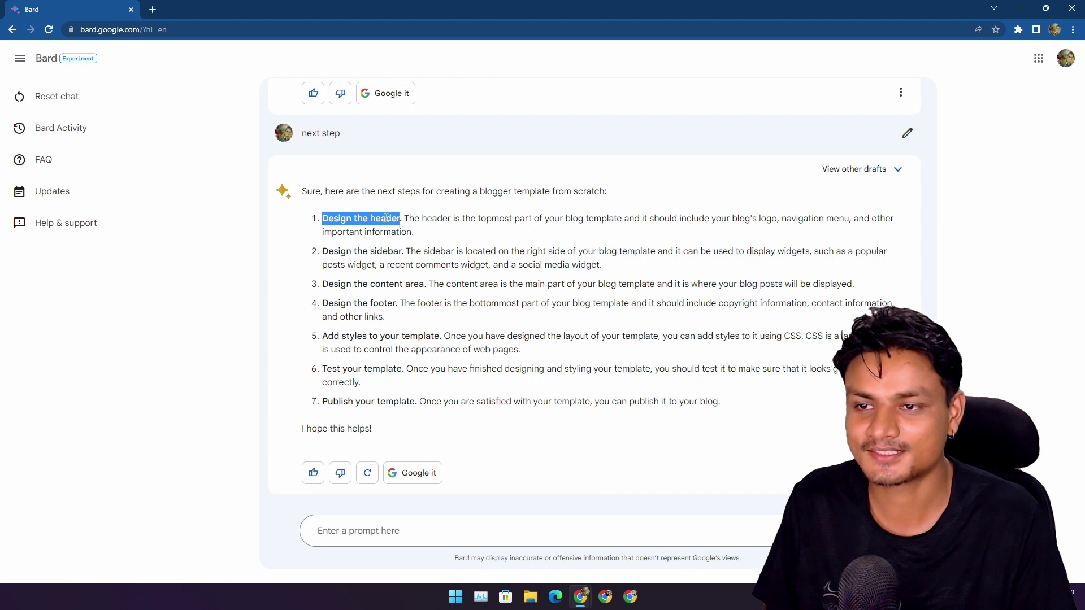
{"action": "right_click", "coordinate": [386, 218]}
{"action": "left_click", "coordinate": [643, 230]}
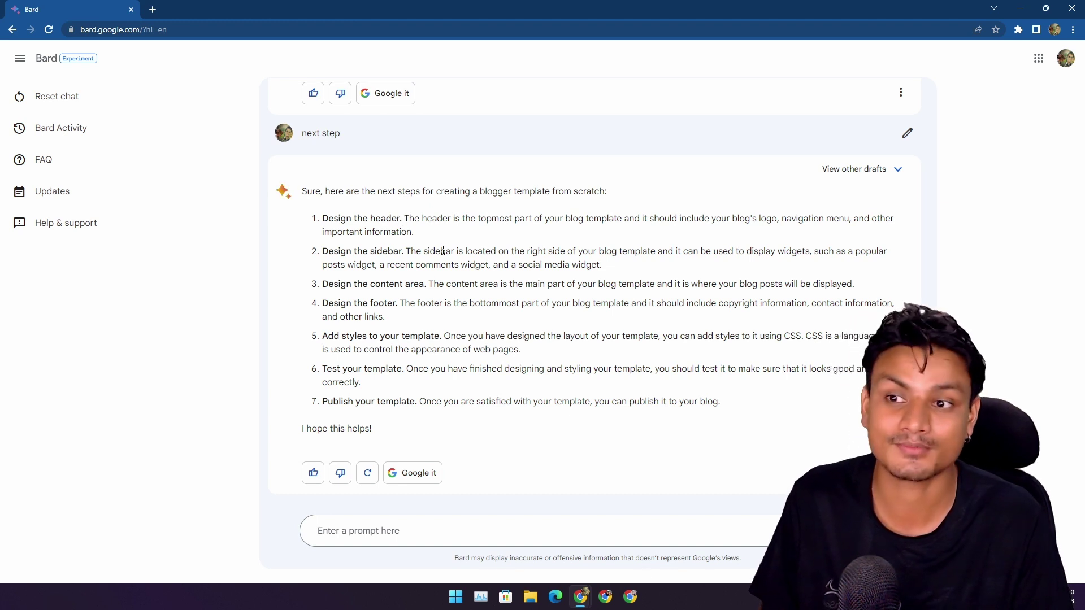
{"action": "left_click_drag", "start_coordinate": [325, 252], "coordinate": [407, 254]}
{"action": "left_click_drag", "start_coordinate": [315, 286], "coordinate": [429, 288]}
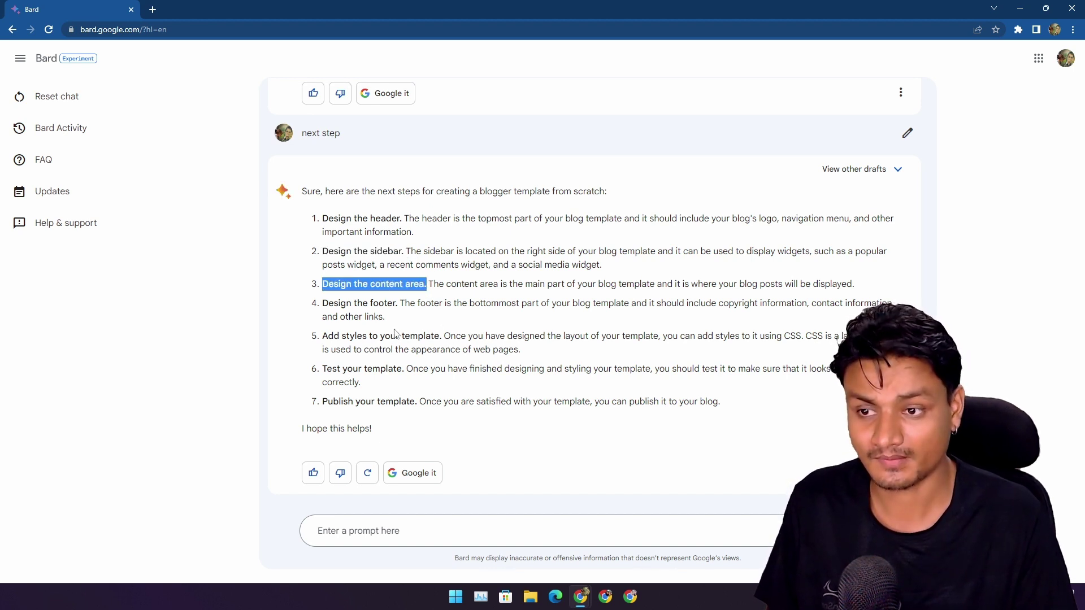
{"action": "left_click", "coordinate": [429, 285]}
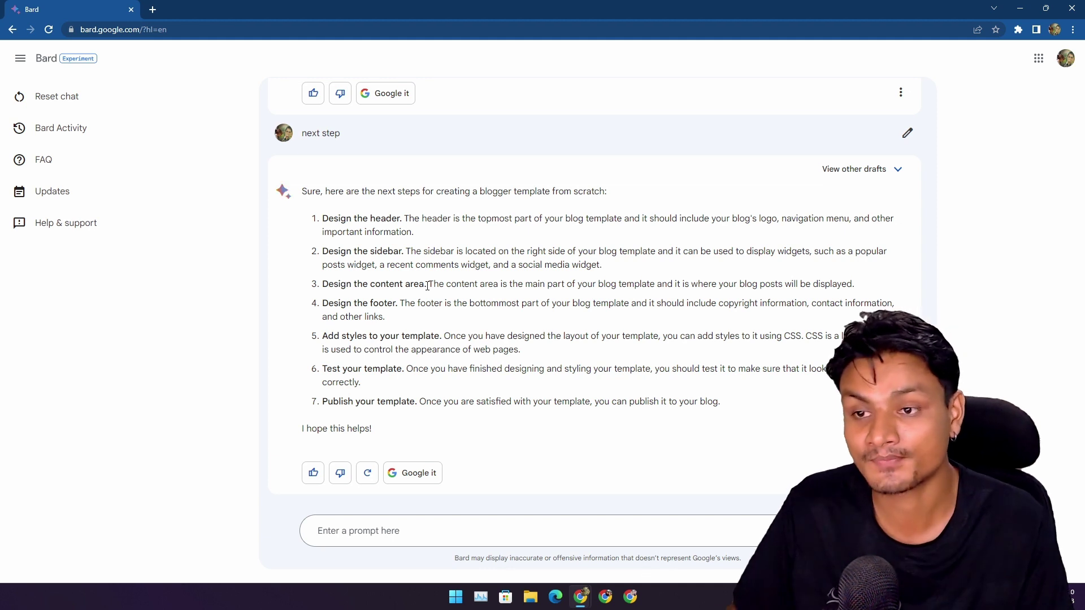
{"action": "left_click_drag", "start_coordinate": [428, 286], "coordinate": [319, 289]}
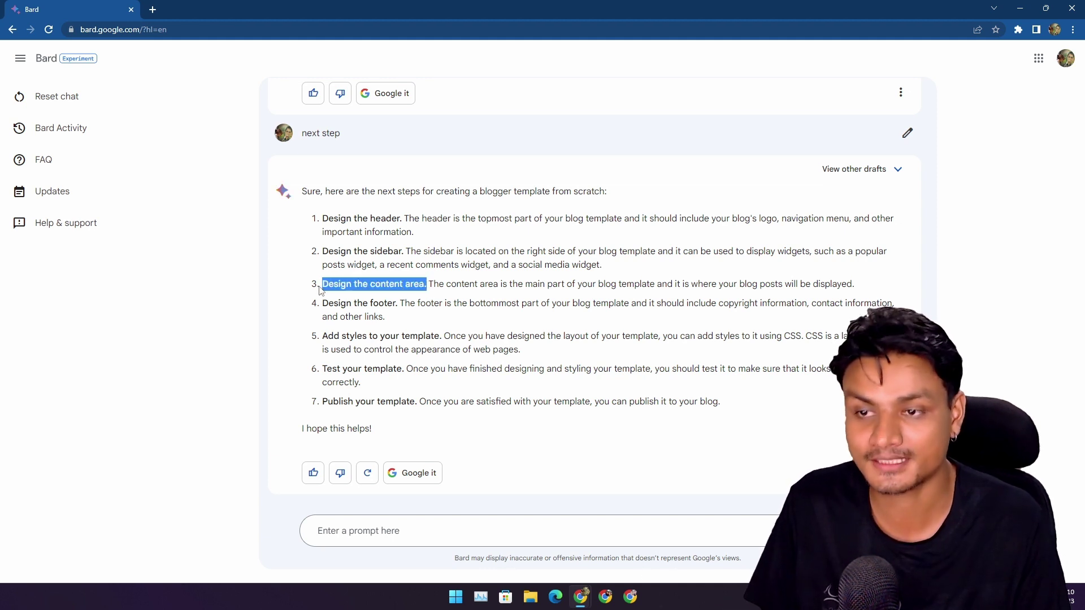
{"action": "left_click_drag", "start_coordinate": [404, 368], "coordinate": [332, 368]}
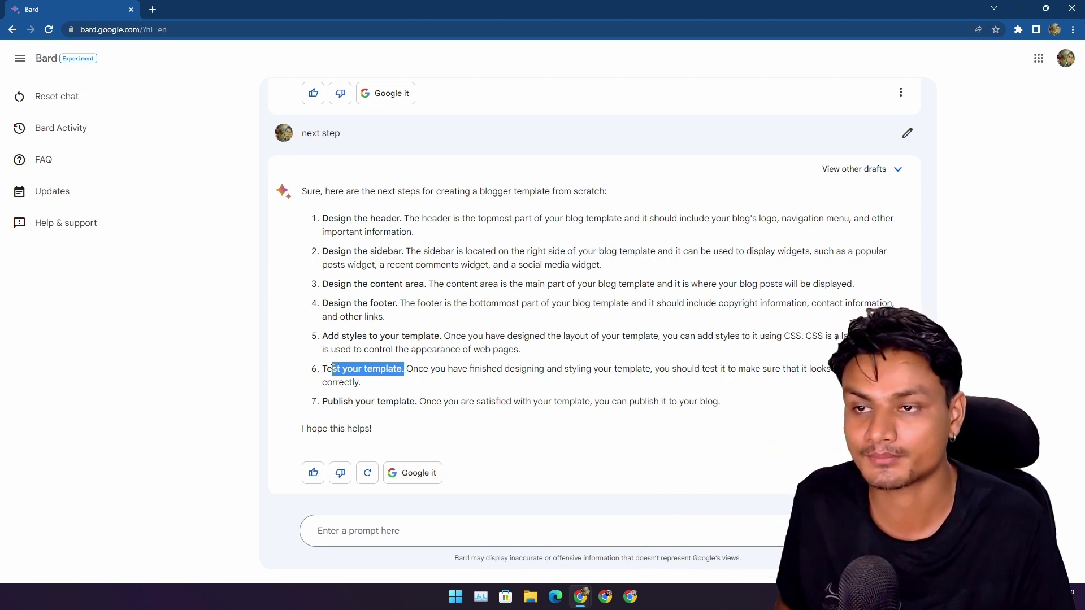
{"action": "scroll", "coordinate": [333, 368], "scroll_direction": "up", "scroll_amount": 12}
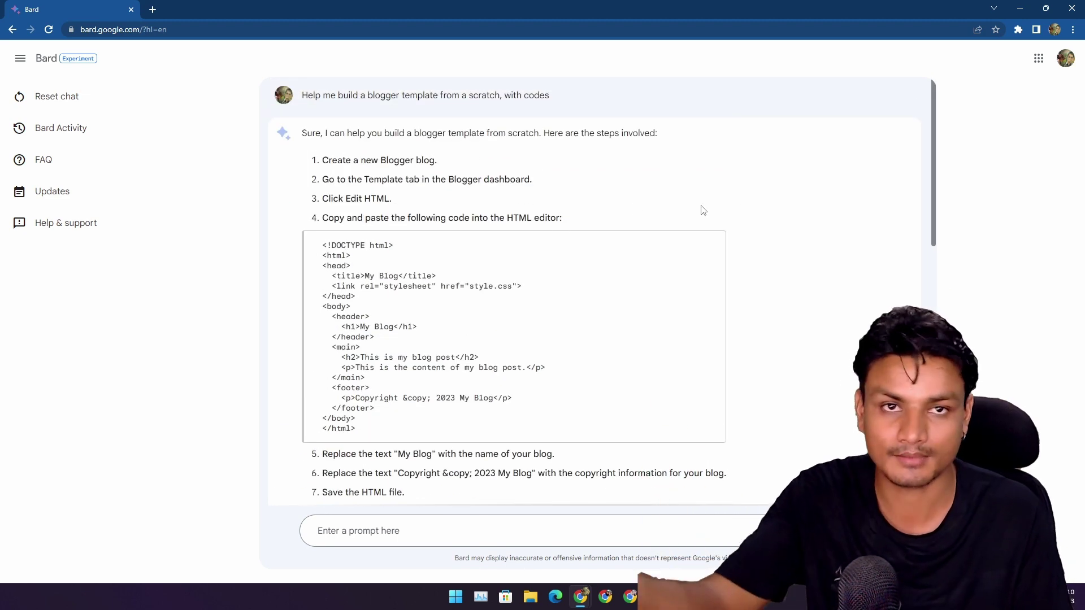
{"action": "scroll", "coordinate": [523, 297], "scroll_direction": "down", "scroll_amount": 12}
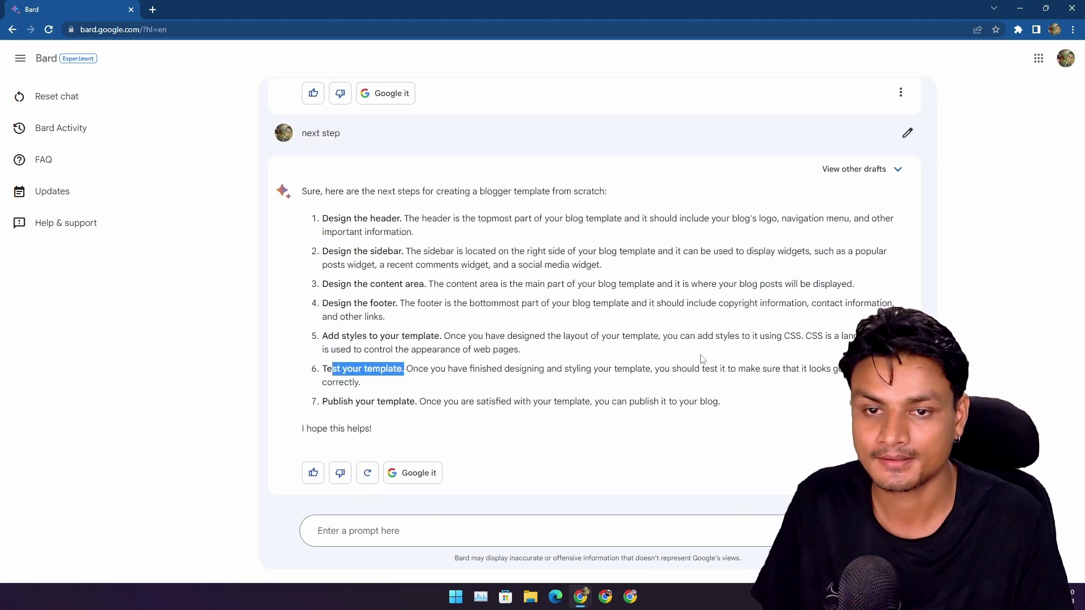
{"action": "left_click", "coordinate": [534, 423]}
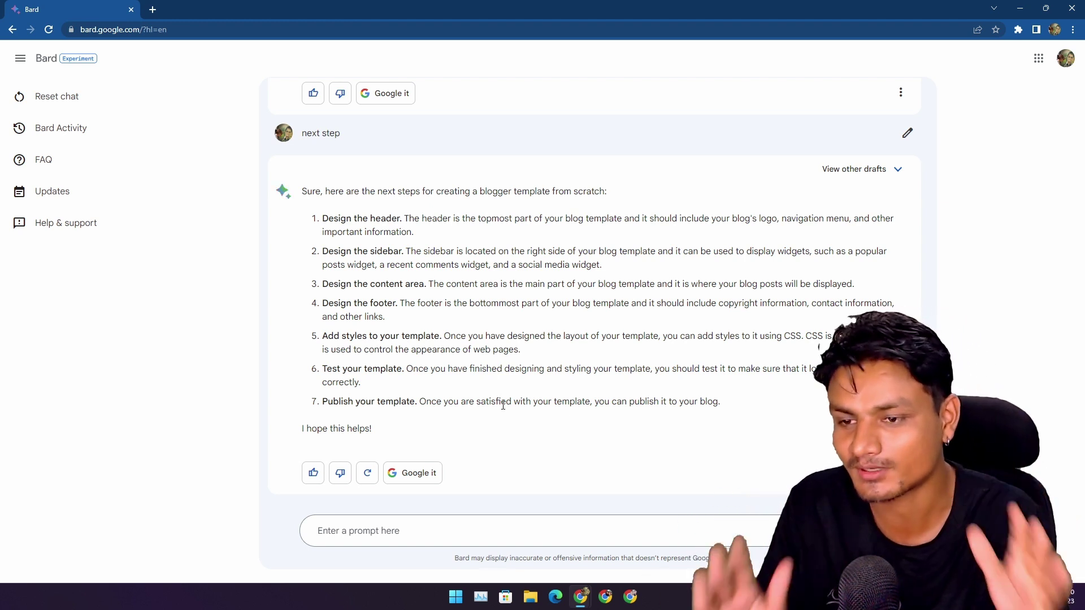
{"action": "left_click", "coordinate": [407, 534]}
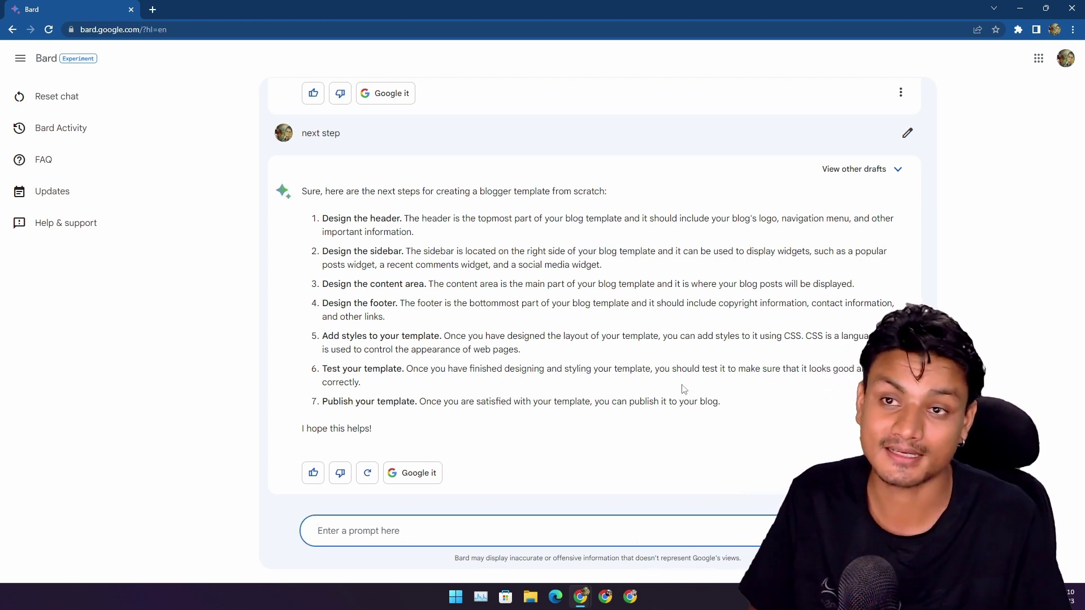
{"action": "scroll", "coordinate": [515, 286], "scroll_direction": "up", "scroll_amount": 20}
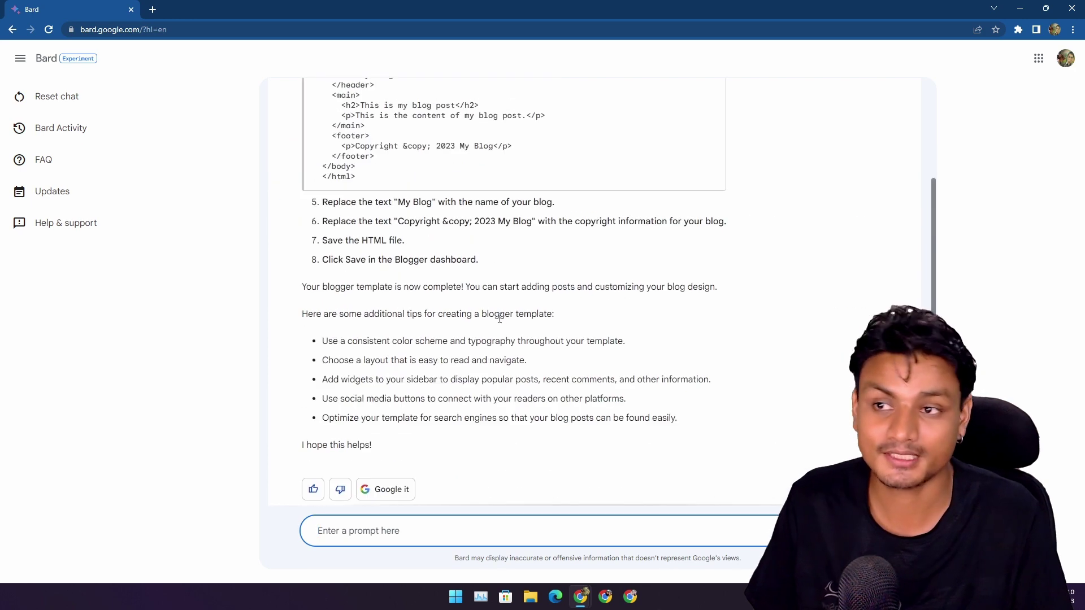
- Reset the Bard chat and ask 'When is the burrito episode 294 coming'
{"action": "left_click", "coordinate": [65, 102]}
{"action": "key", "text": "Return"}
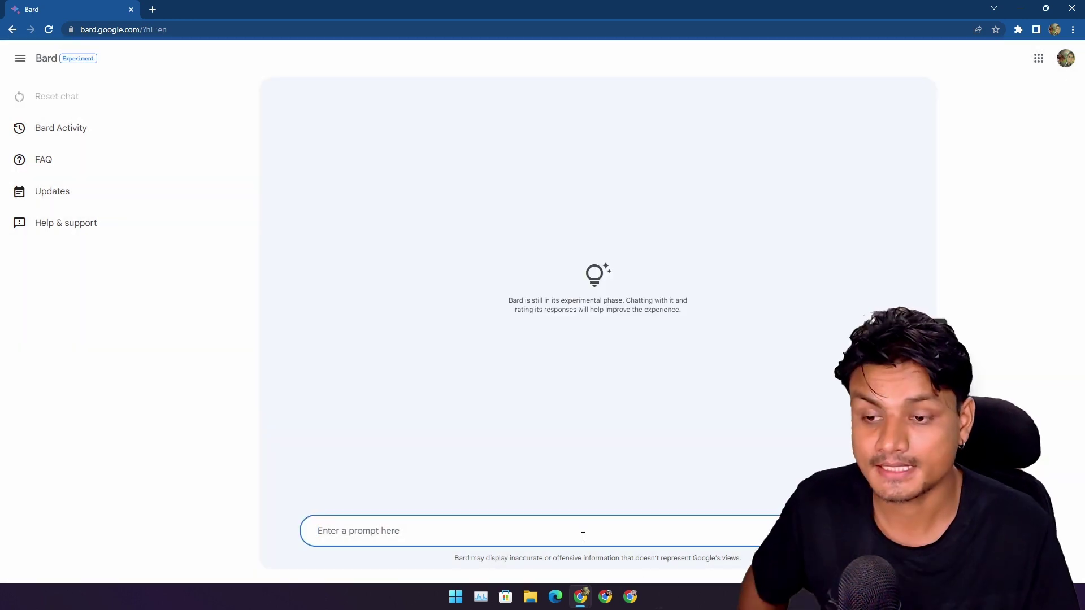
{"action": "type", "text": "When is the burrito"}
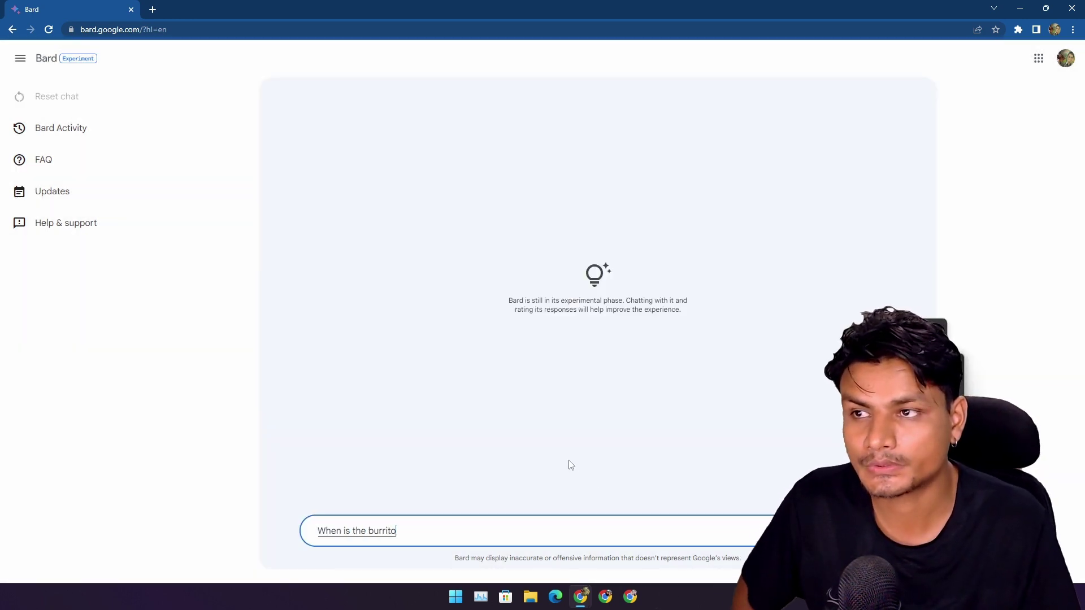
{"action": "type", "text": " episode"}
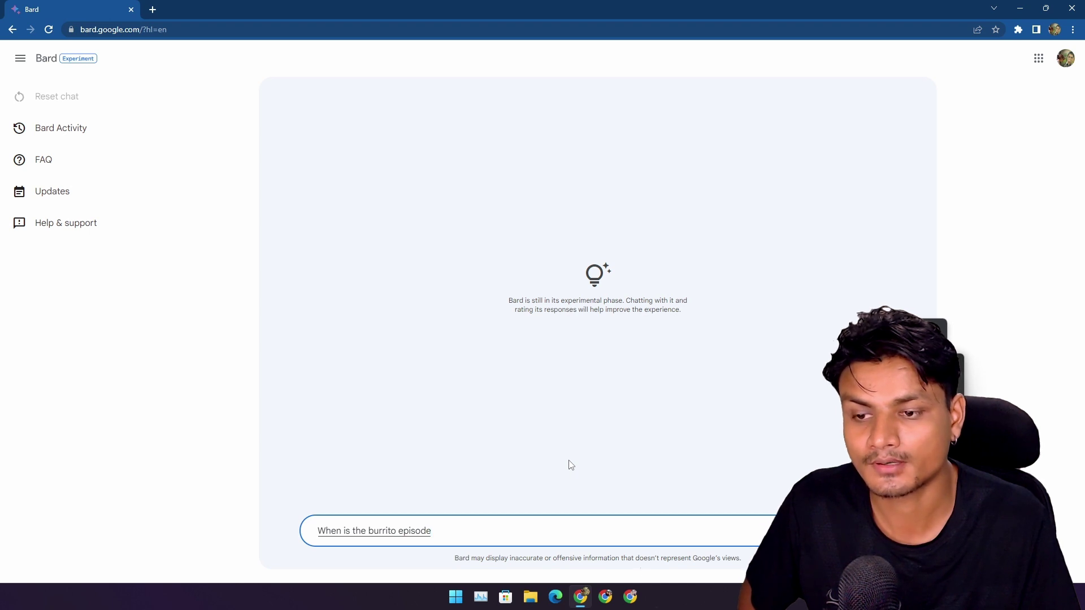
{"action": "type", "text": " 294 coming"}
{"action": "key", "text": "Return"}
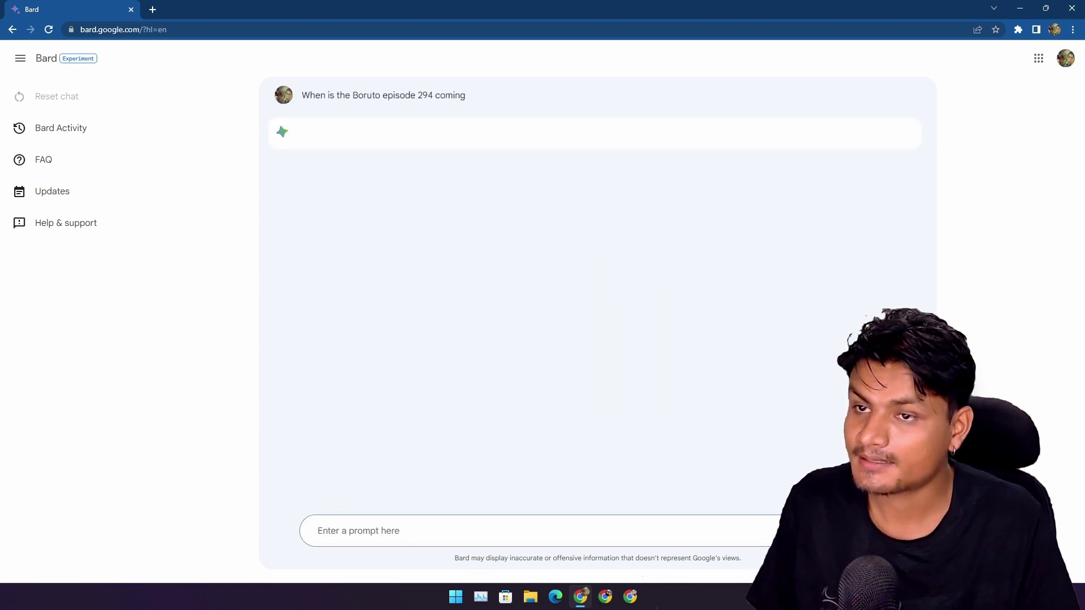
{"action": "left_click_drag", "start_coordinate": [495, 154], "coordinate": [306, 163]}
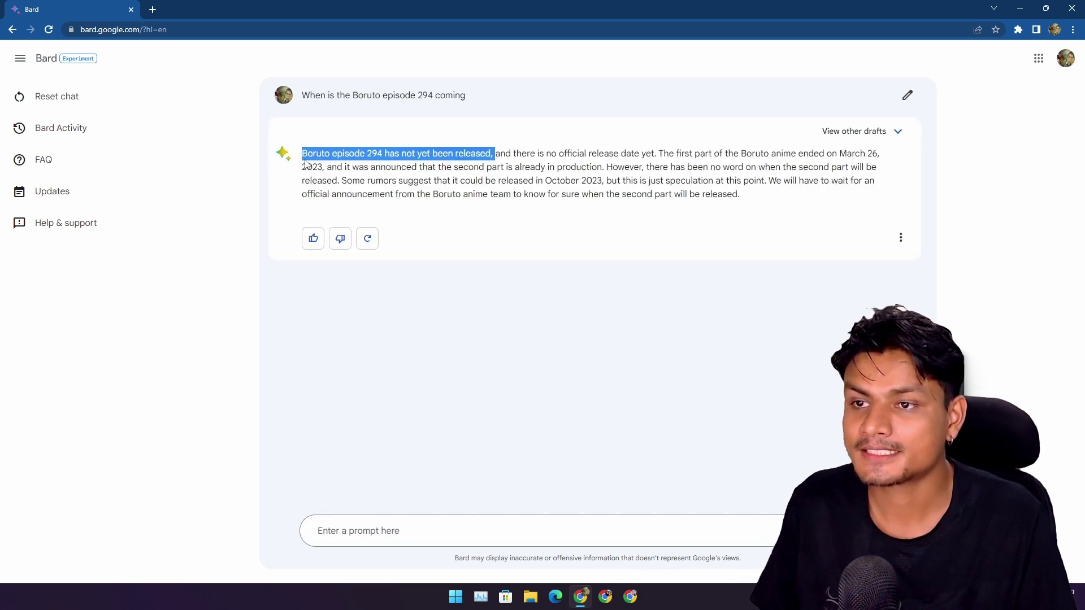
{"action": "left_click", "coordinate": [544, 166]}
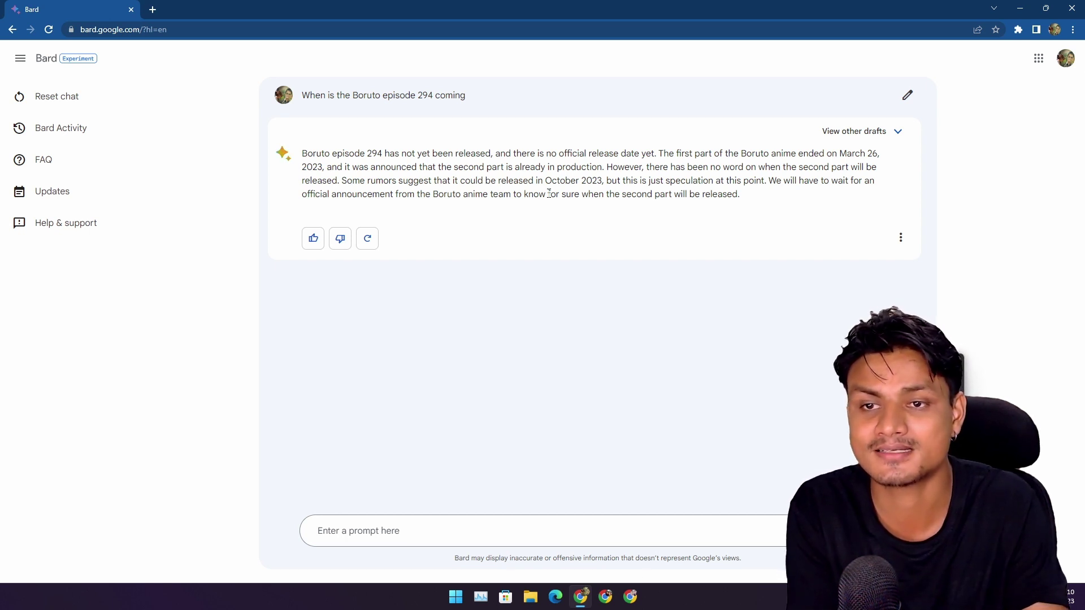
- Review Bard's answer about the rumoured October 2023 release and rate it a good response
{"action": "left_click_drag", "start_coordinate": [604, 181], "coordinate": [341, 182]}
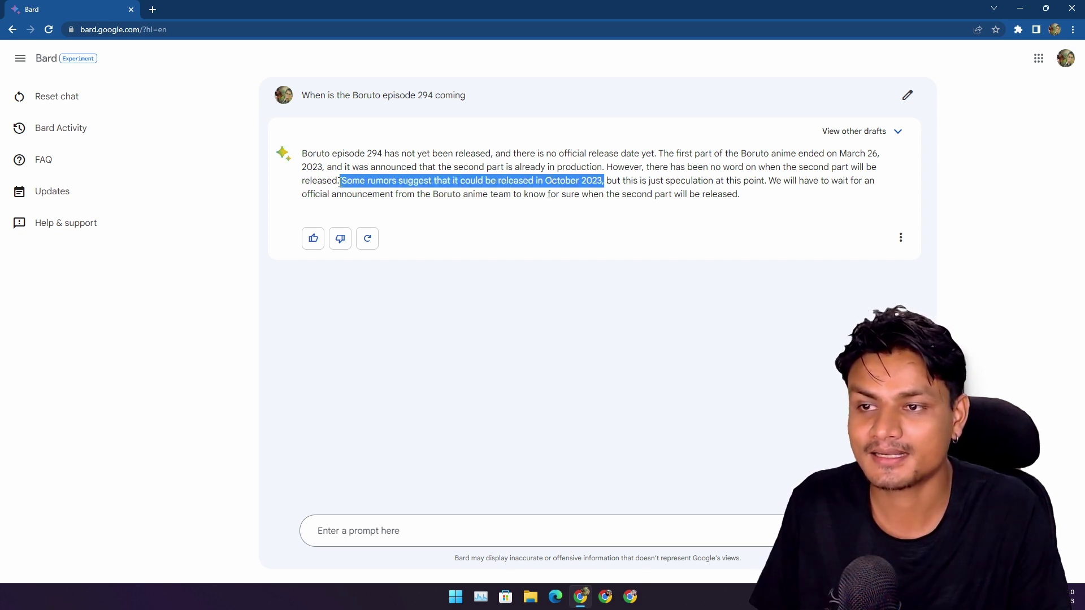
{"action": "left_click_drag", "start_coordinate": [604, 181], "coordinate": [687, 181]}
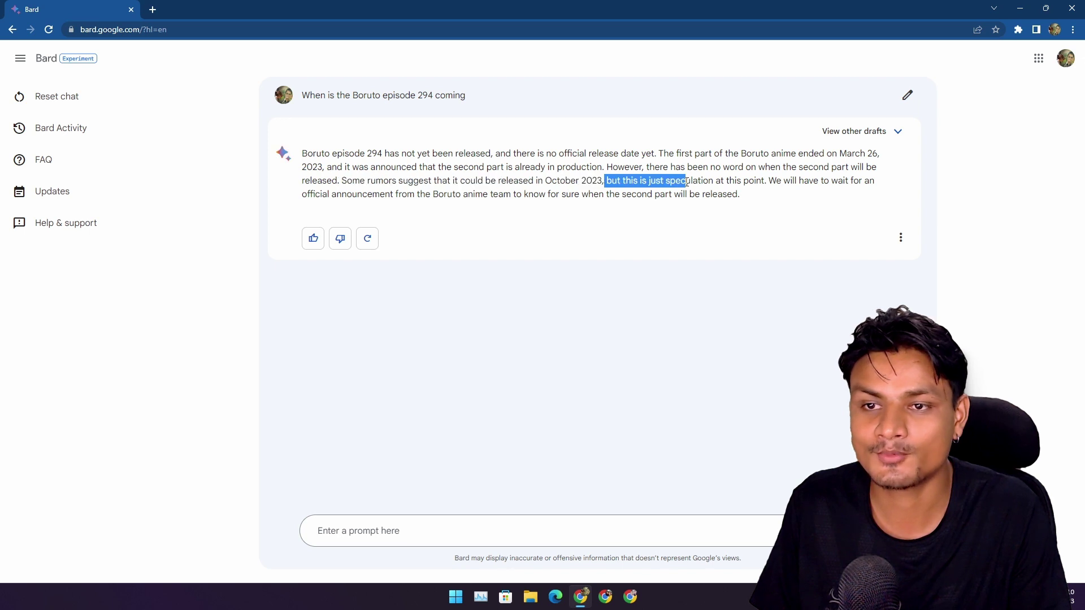
{"action": "left_click", "coordinate": [742, 200]}
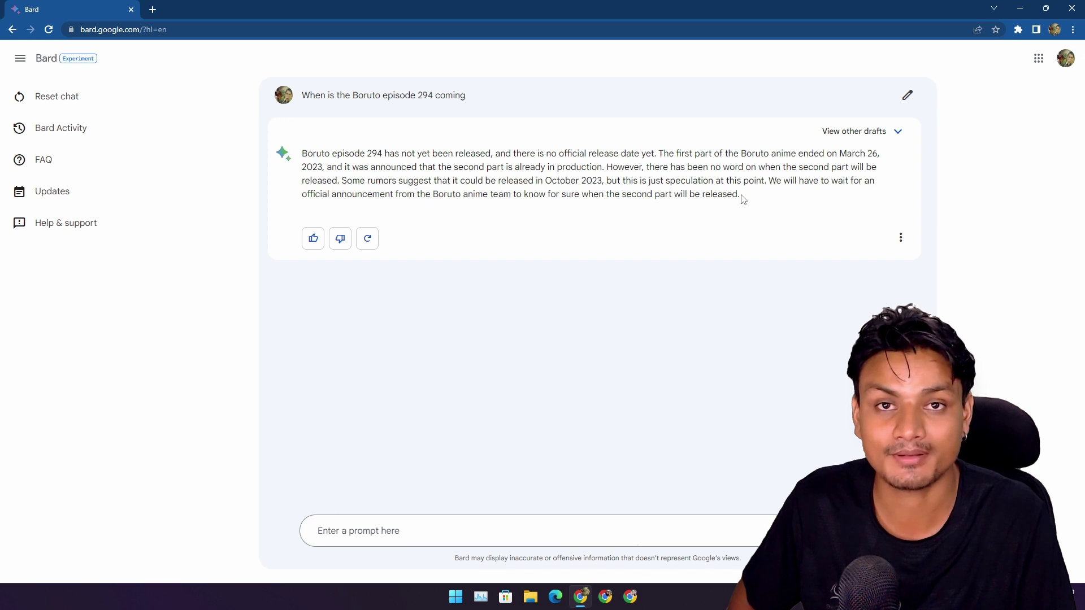
{"action": "left_click_drag", "start_coordinate": [742, 198], "coordinate": [301, 156]}
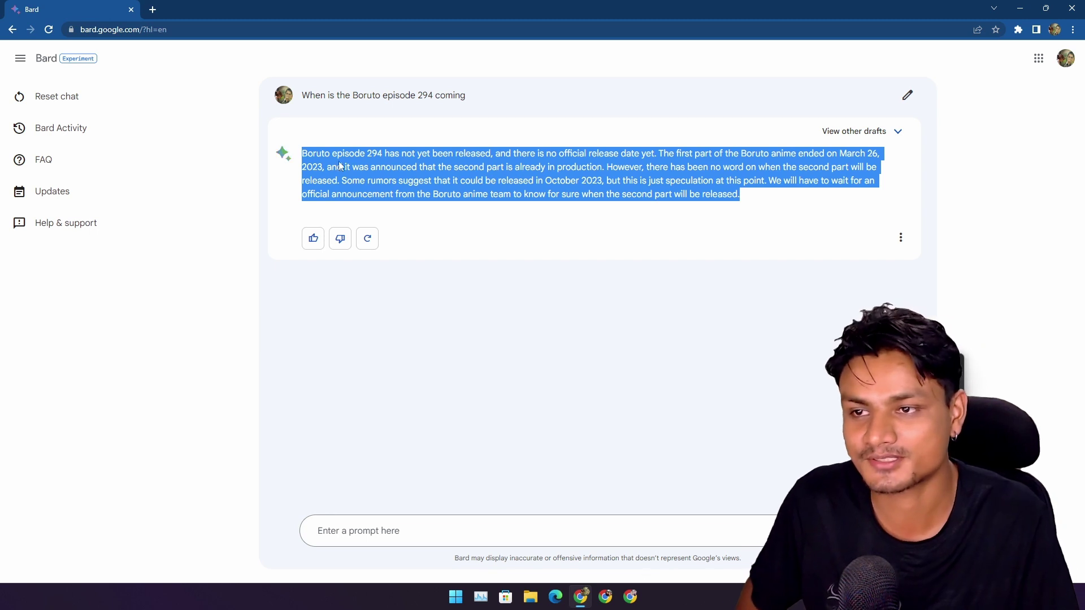
{"action": "left_click_drag", "start_coordinate": [753, 202], "coordinate": [303, 156]}
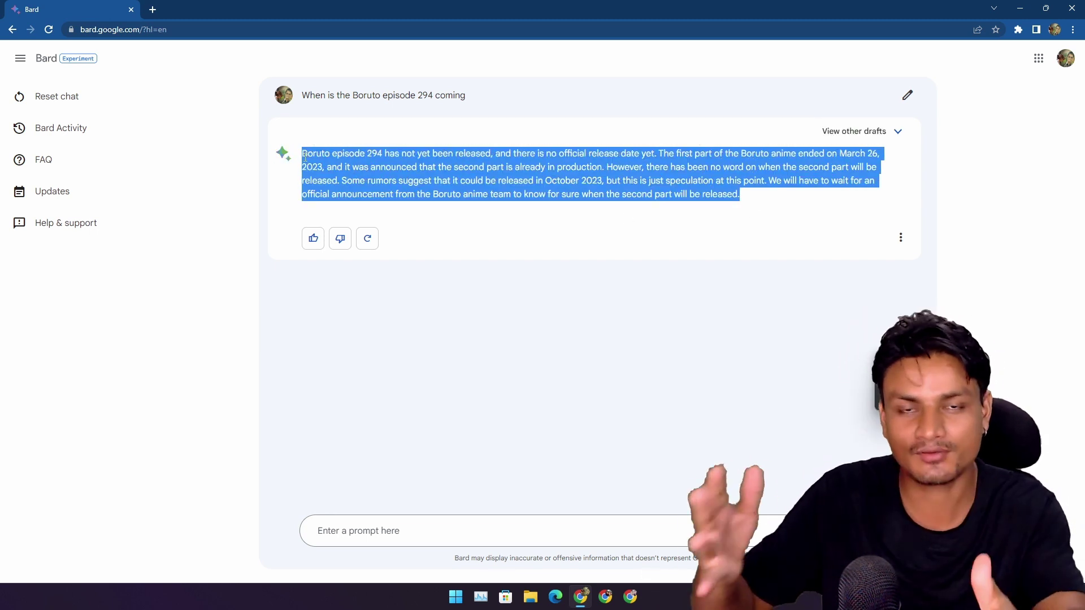
{"action": "left_click_drag", "start_coordinate": [382, 153], "coordinate": [303, 158]}
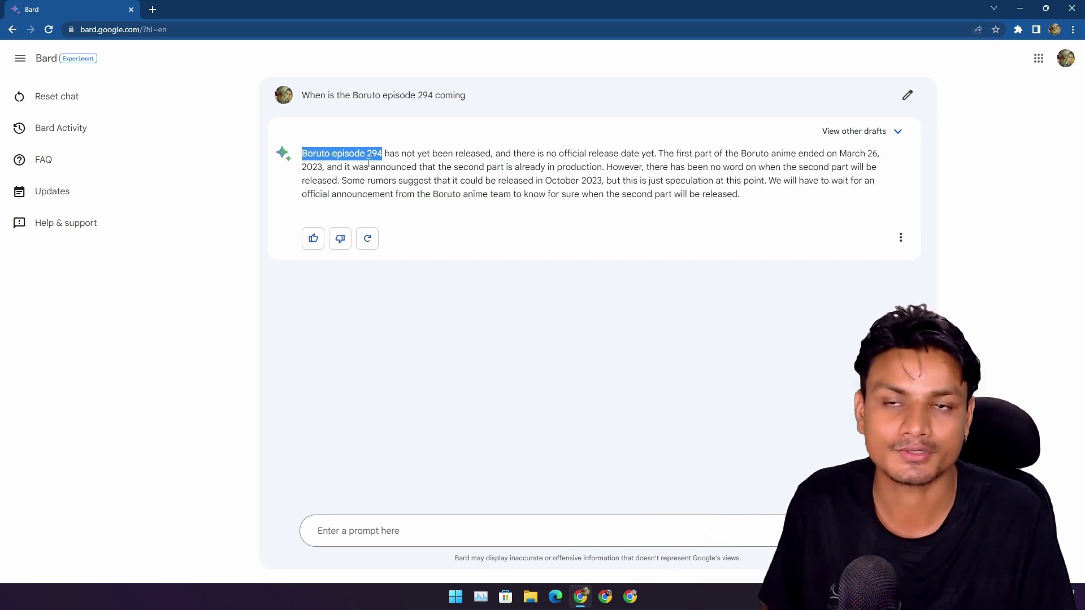
{"action": "left_click", "coordinate": [501, 196]}
{"action": "left_click_drag", "start_coordinate": [780, 201], "coordinate": [303, 164]}
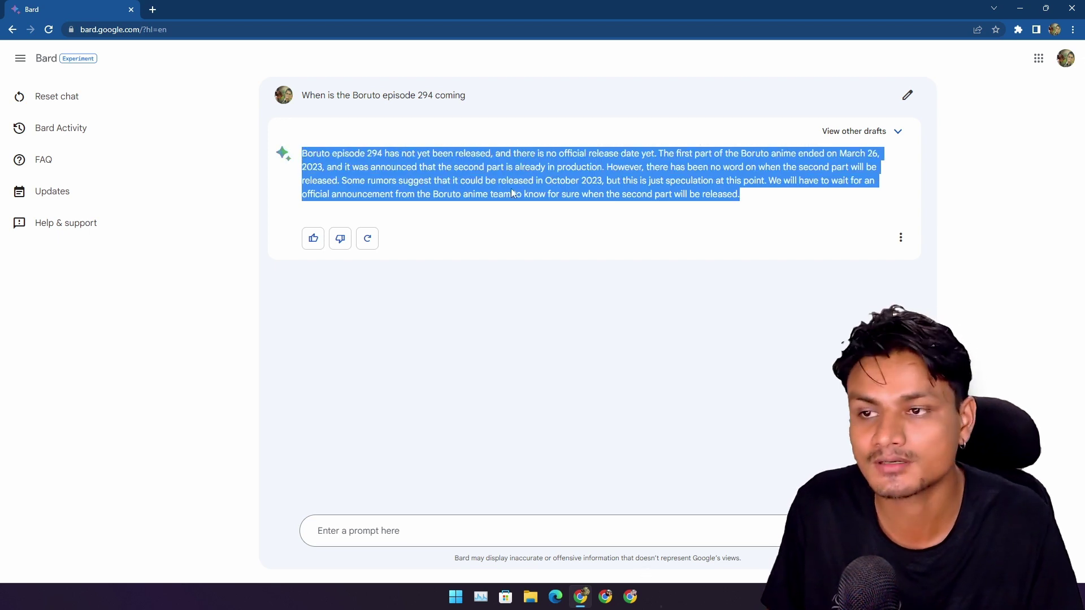
{"action": "left_click", "coordinate": [313, 239]}
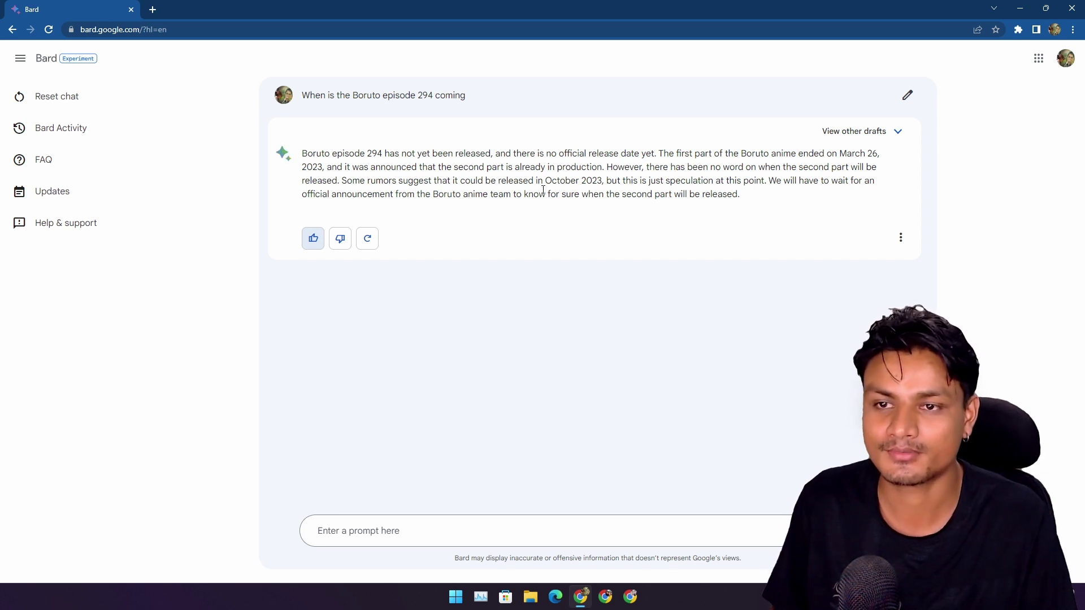
- Re-read the October 2023 rumour and the full answer paragraph after rating
{"action": "left_click_drag", "start_coordinate": [602, 181], "coordinate": [368, 182]}
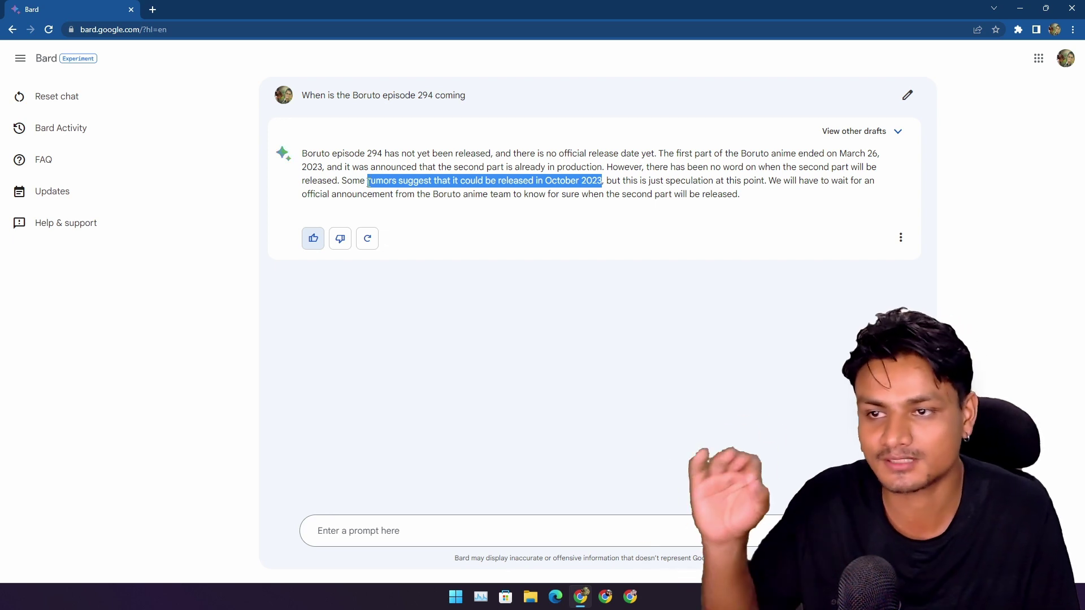
{"action": "left_click", "coordinate": [584, 179]}
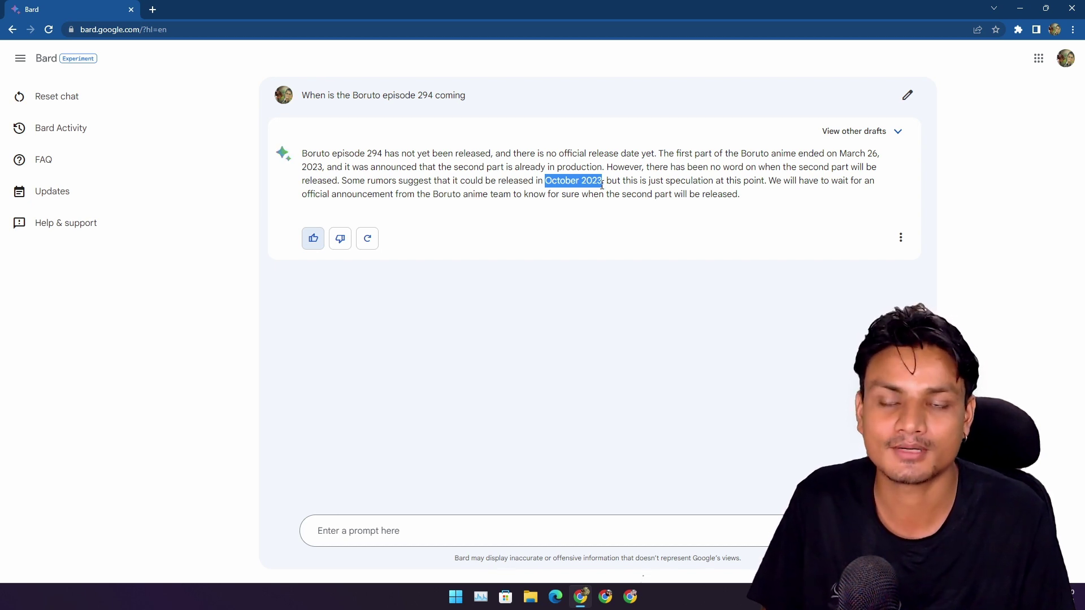
{"action": "left_click_drag", "start_coordinate": [751, 198], "coordinate": [299, 161]}
{"action": "left_click", "coordinate": [668, 194]}
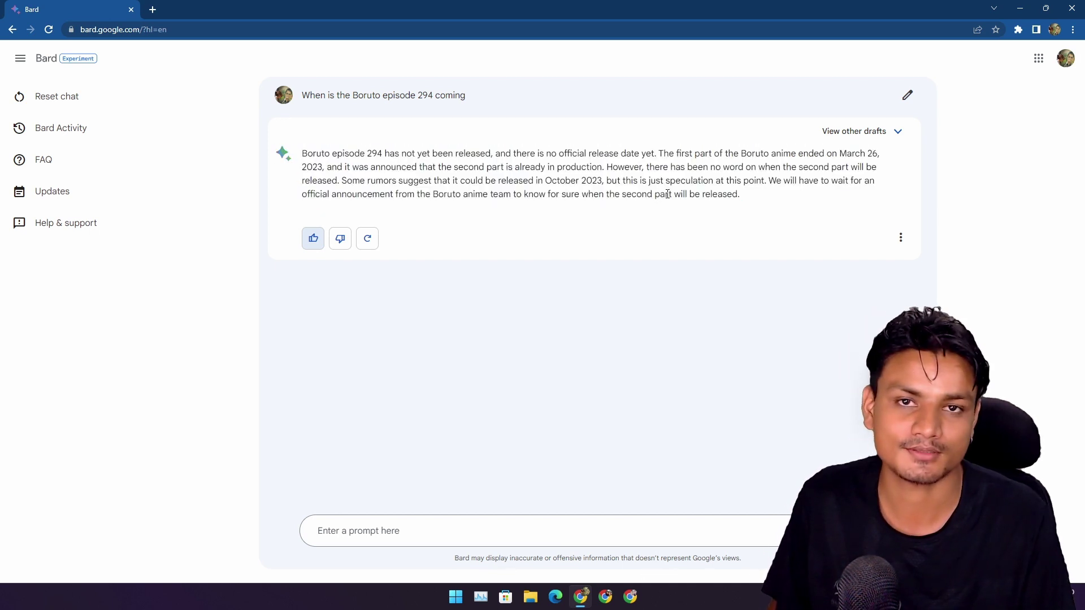
- Reset the Boruto conversation, then resize and re-maximize the browser window
{"action": "left_click", "coordinate": [67, 99]}
{"action": "left_click", "coordinate": [688, 346]}
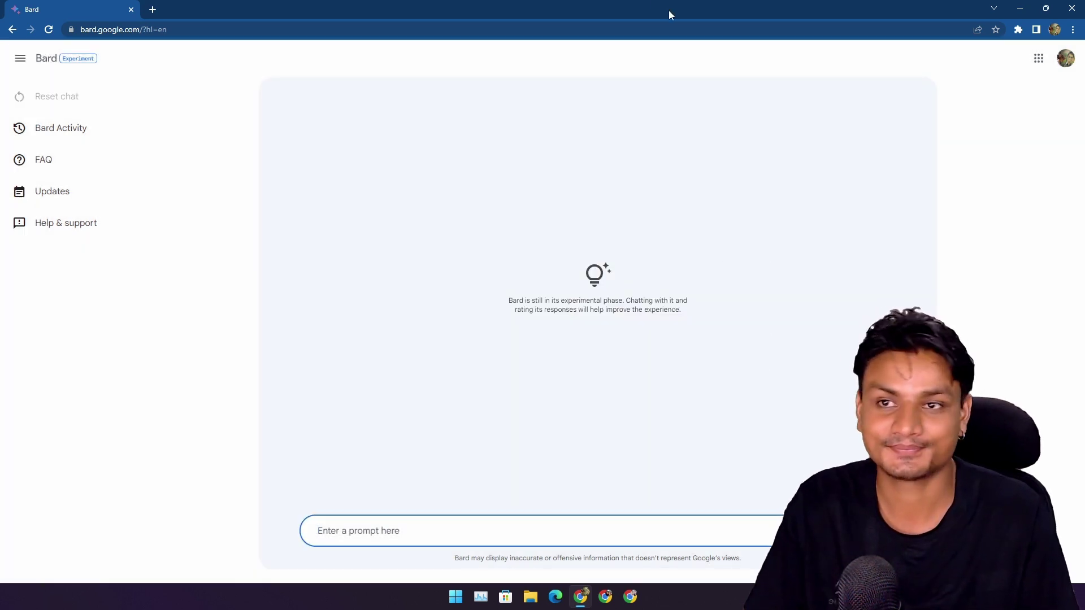
{"action": "left_click_drag", "start_coordinate": [669, 10], "coordinate": [513, 124]}
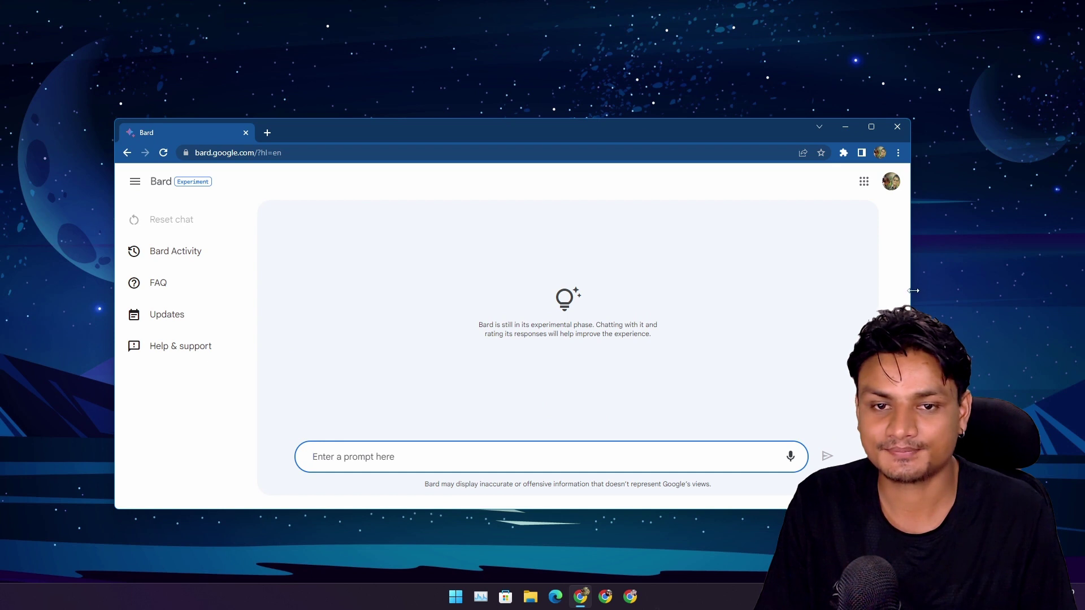
{"action": "left_click_drag", "start_coordinate": [914, 290], "coordinate": [639, 294]}
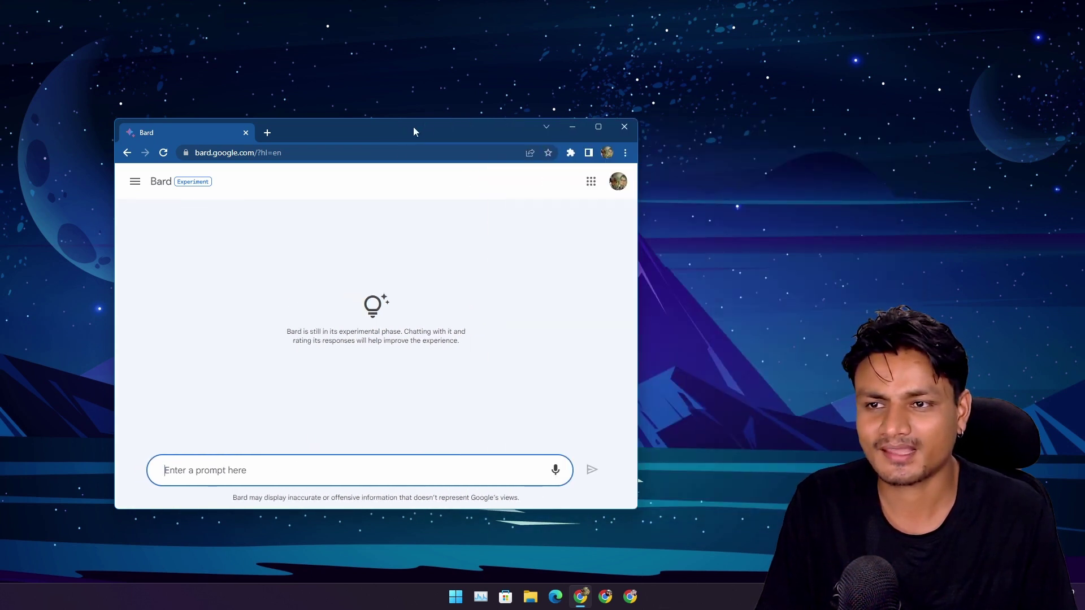
{"action": "left_click_drag", "start_coordinate": [413, 131], "coordinate": [474, 2]}
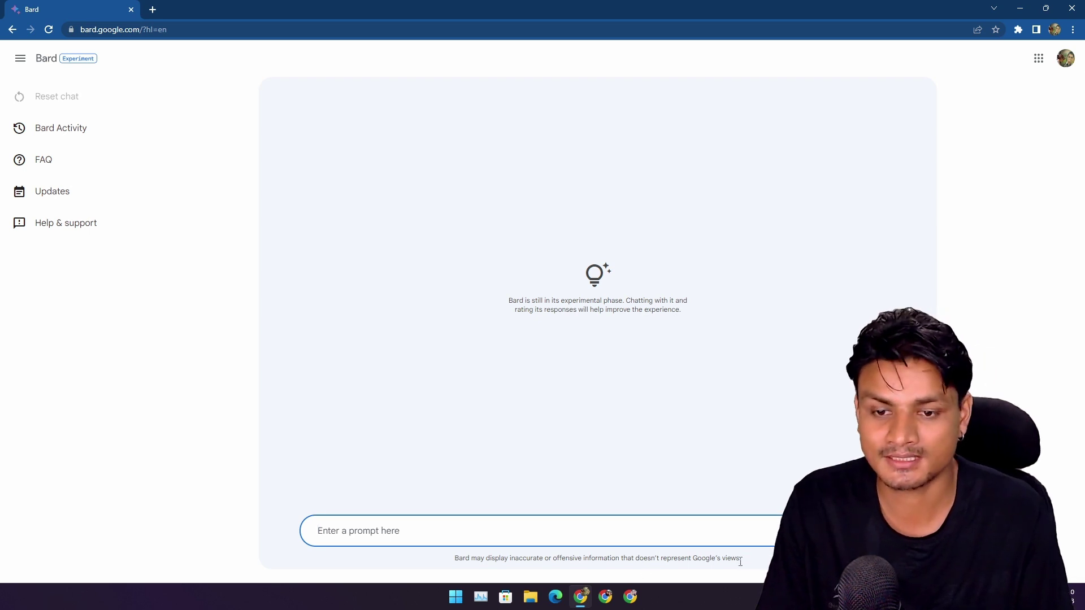
- Highlight the disclaimer lines under the Bard and ChatGPT prompt boxes
{"action": "left_click_drag", "start_coordinate": [742, 562], "coordinate": [455, 557]}
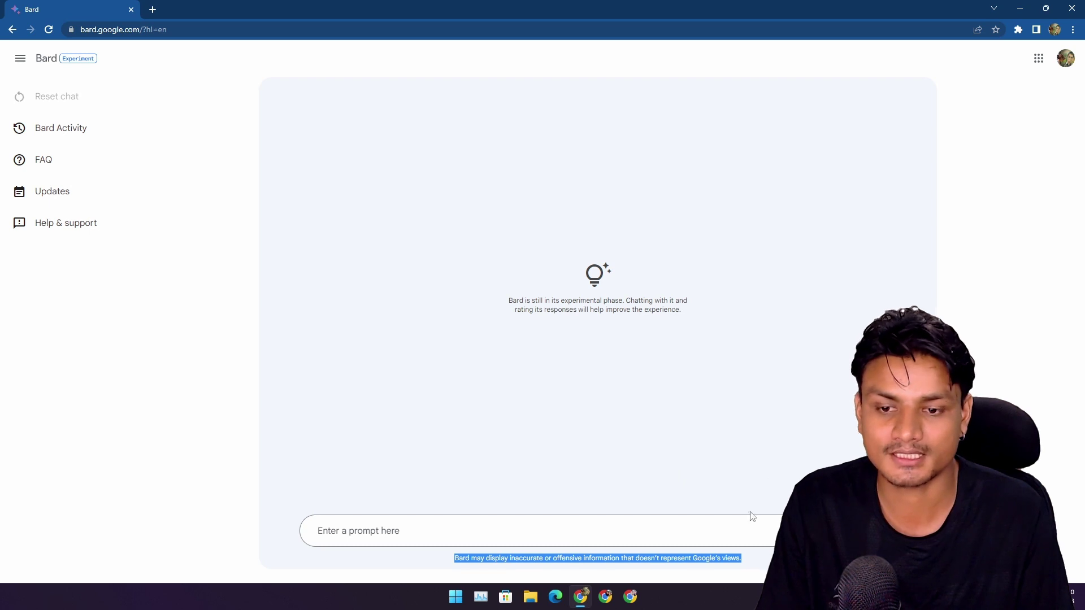
{"action": "left_click", "coordinate": [605, 596]}
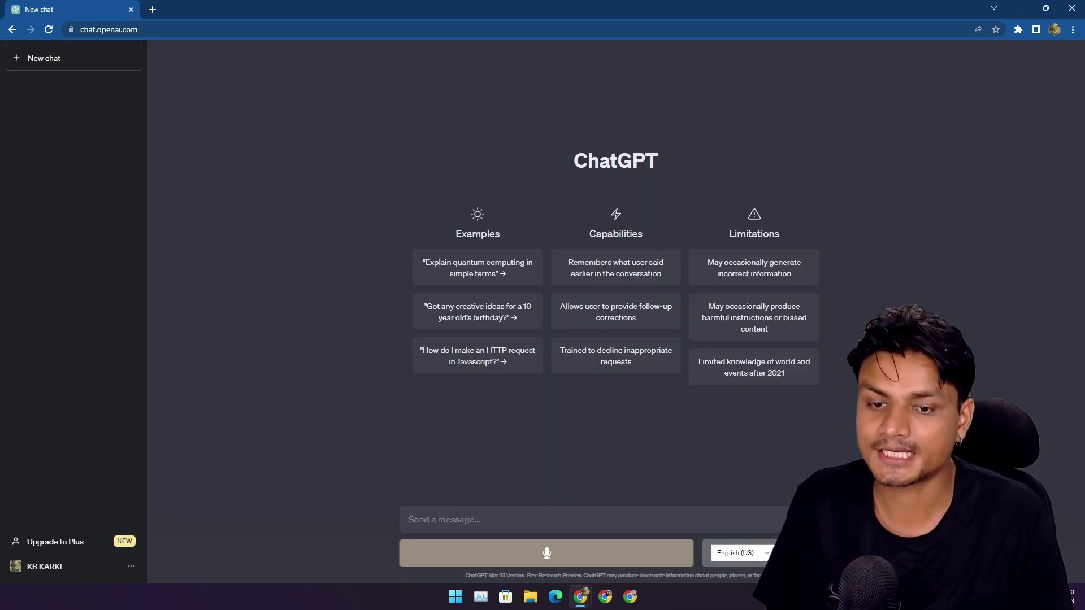
{"action": "left_click_drag", "start_coordinate": [763, 575], "coordinate": [562, 585]}
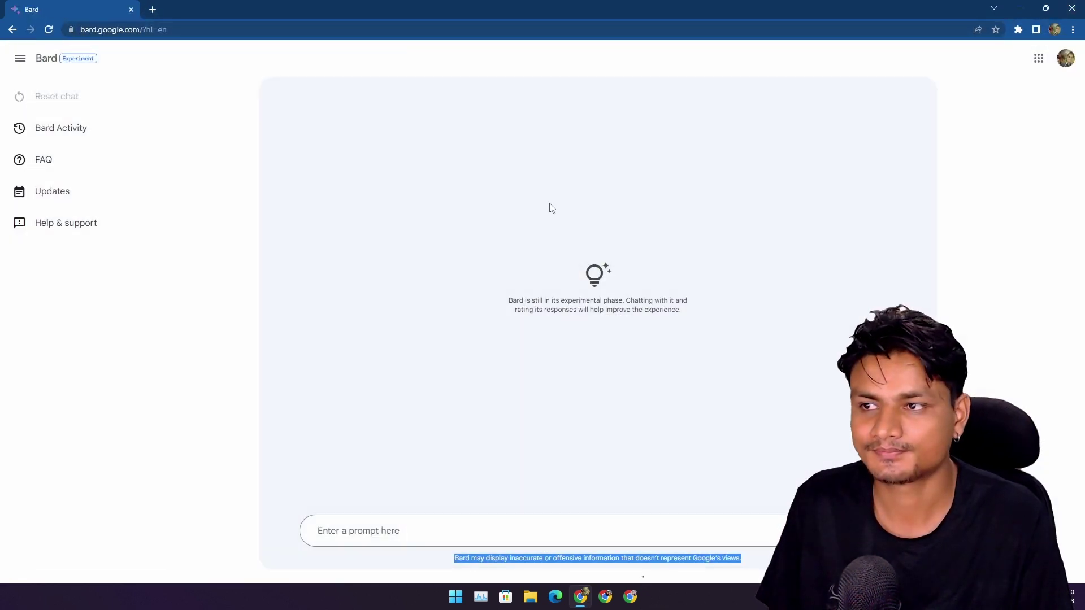
- Collapse and re-expand Bard's side panel, then highlight the experimental-phase notice
{"action": "left_click", "coordinate": [20, 58]}
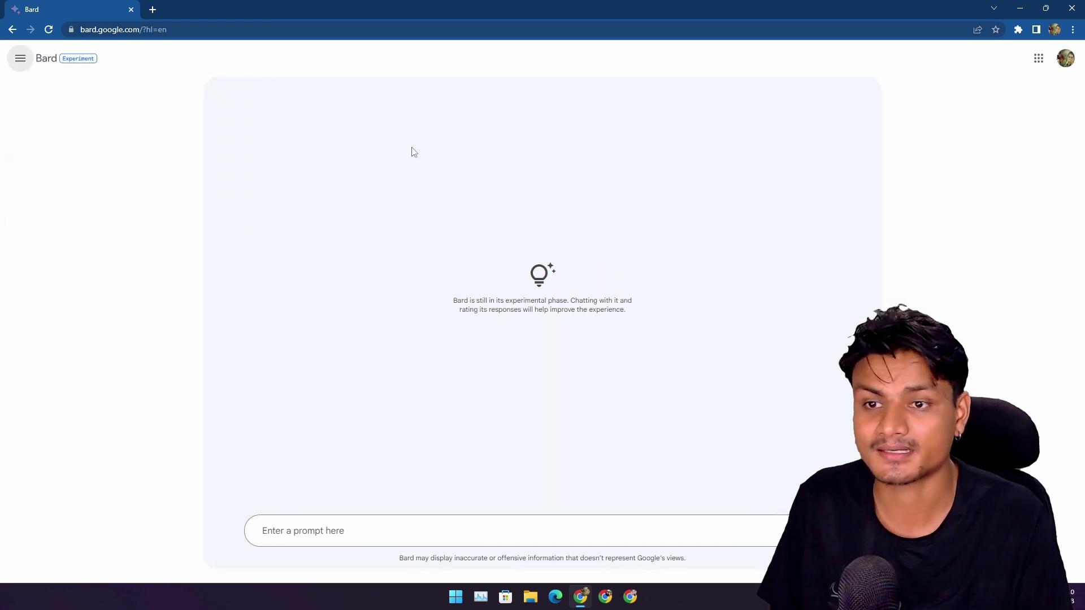
{"action": "left_click", "coordinate": [21, 59]}
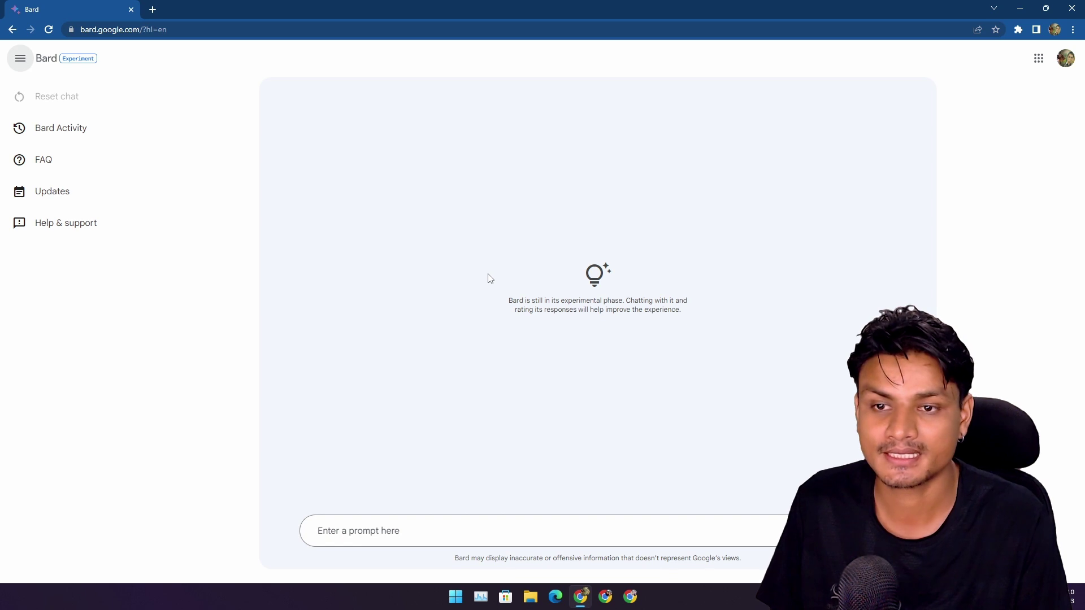
{"action": "triple_click", "coordinate": [506, 303]}
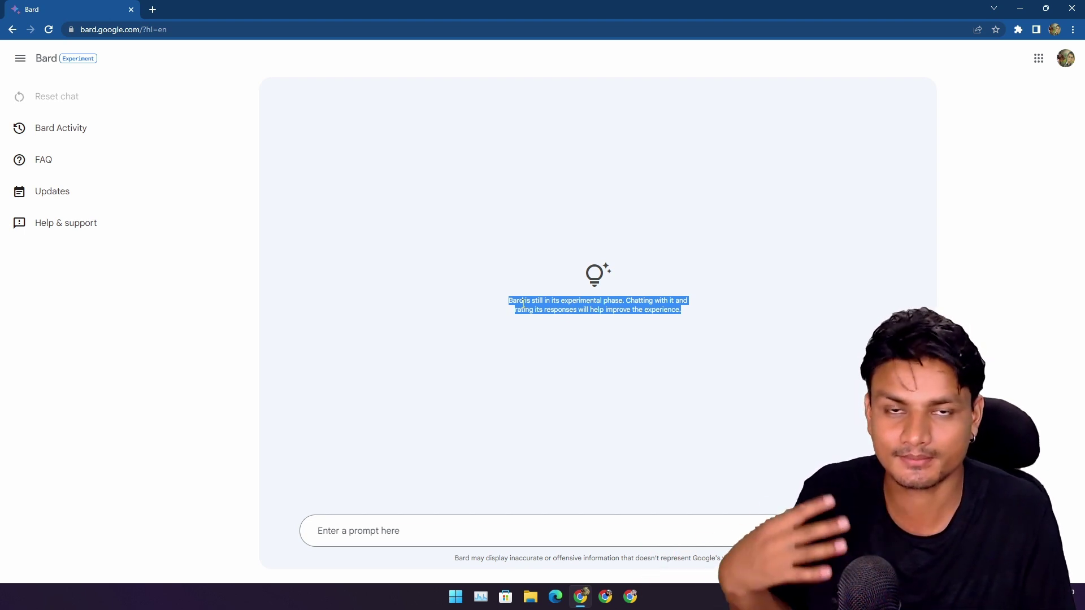
{"action": "left_click", "coordinate": [696, 324]}
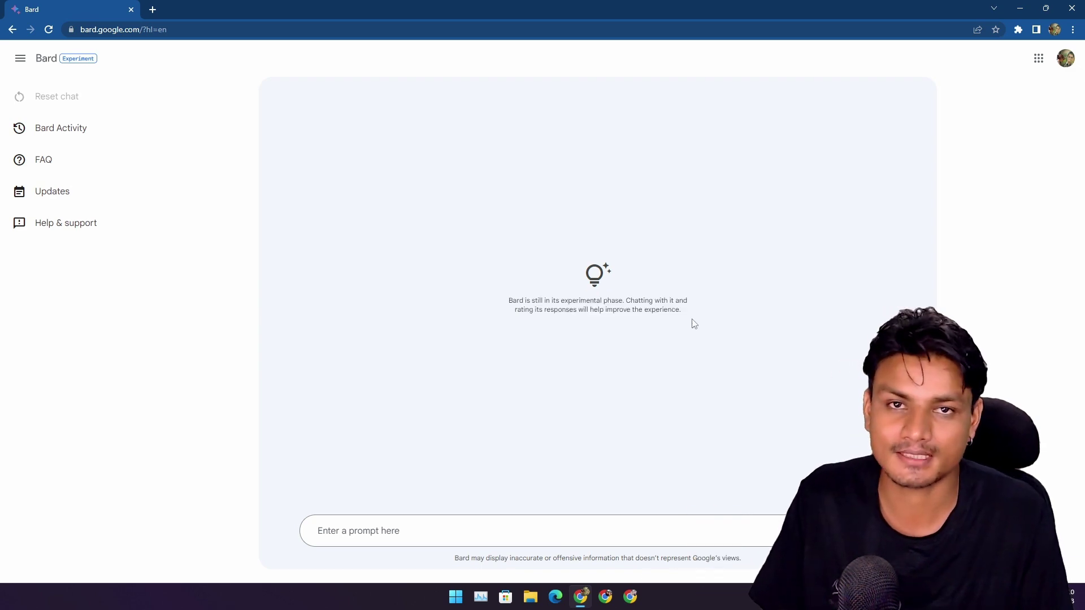